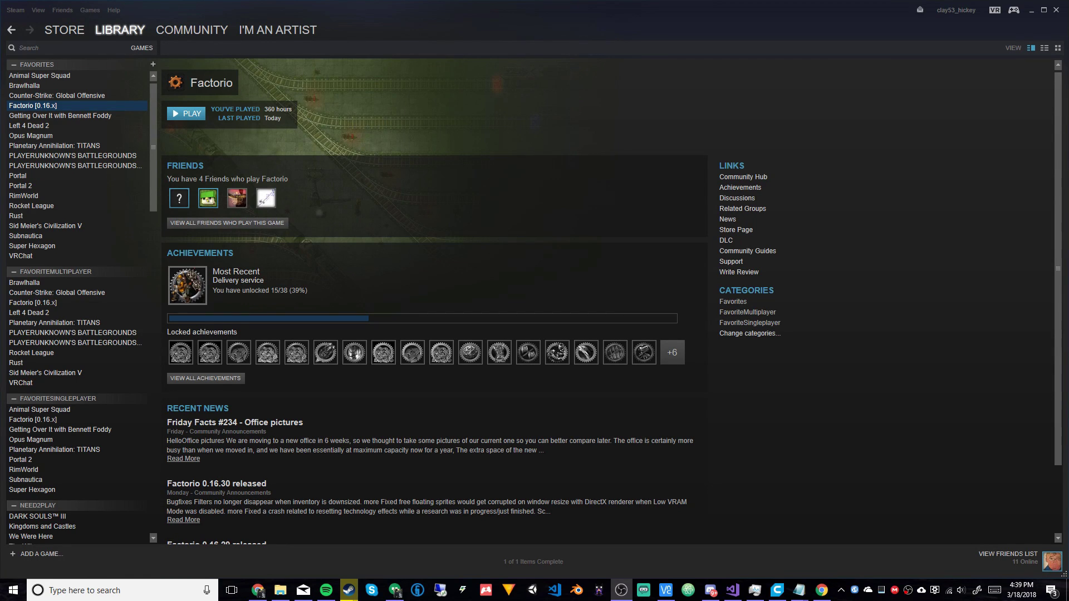
Return to the Steam library and browse into Program Files (x86) on Local Disk (C:).
left_click(192, 30)
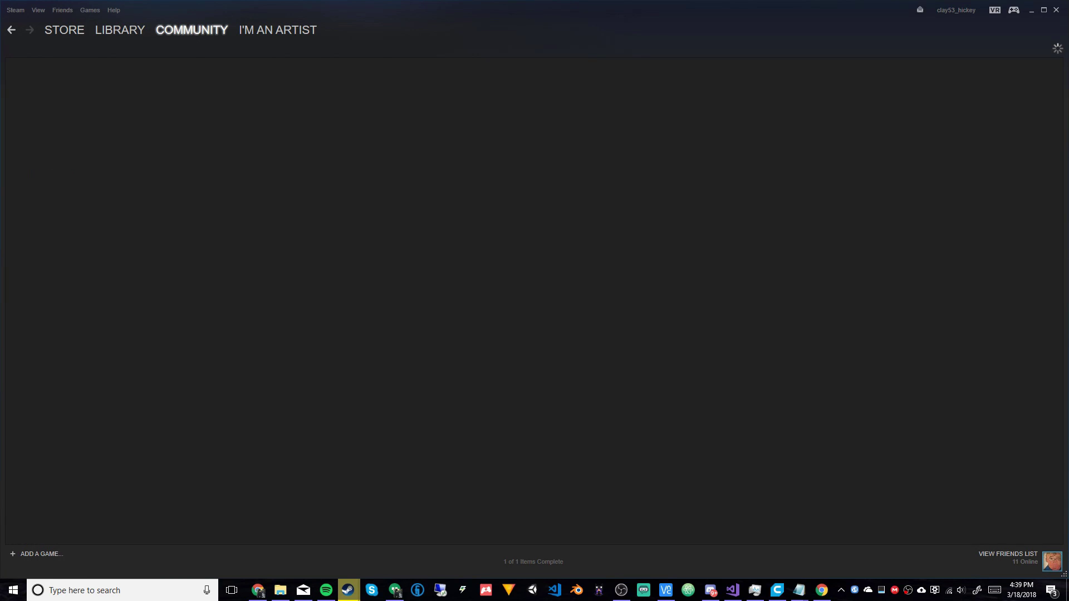
left_click(119, 30)
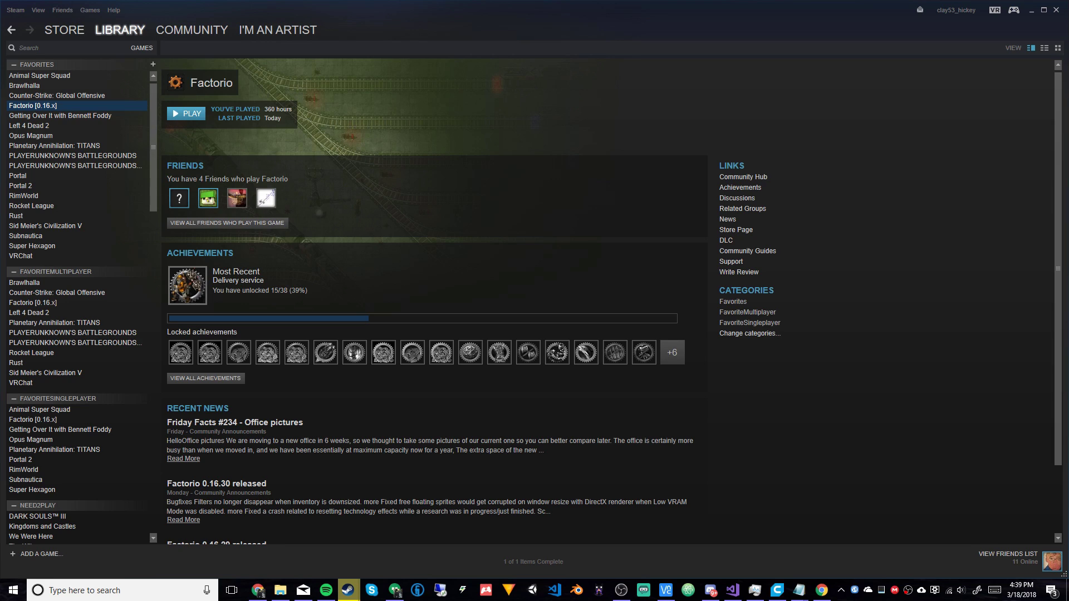
mouse_move(557, 352)
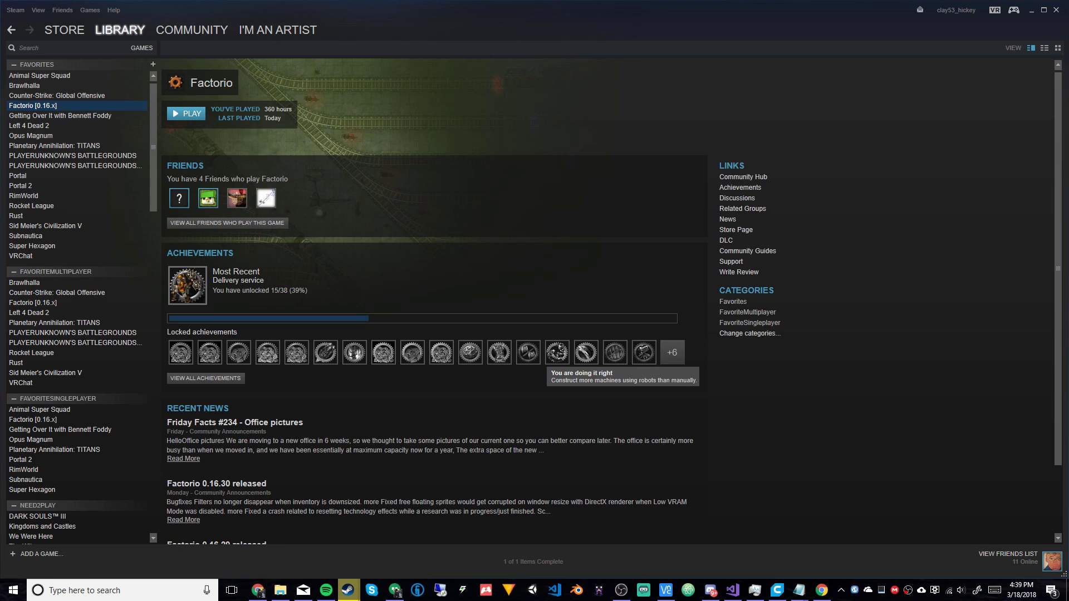
right_click(280, 590)
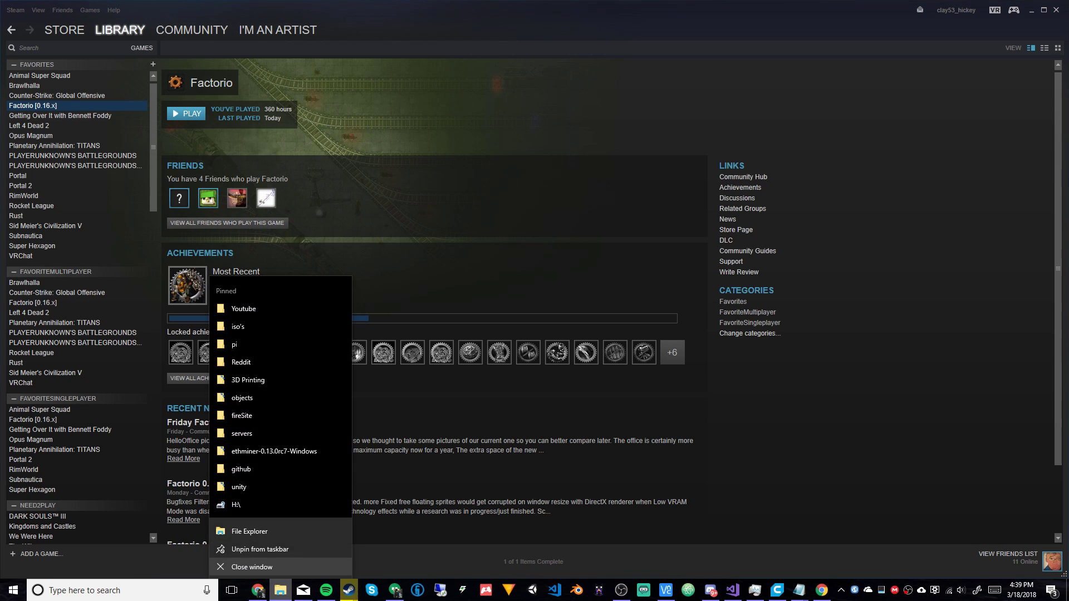
left_click(249, 531)
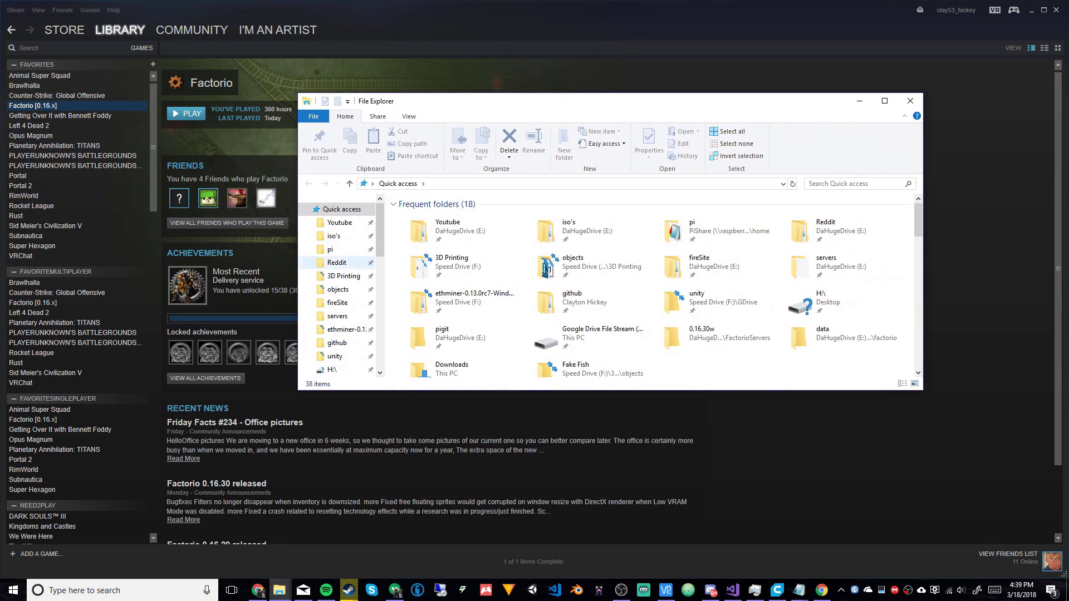
scroll(339, 262, "down", 5)
scroll(339, 298, "down", 3)
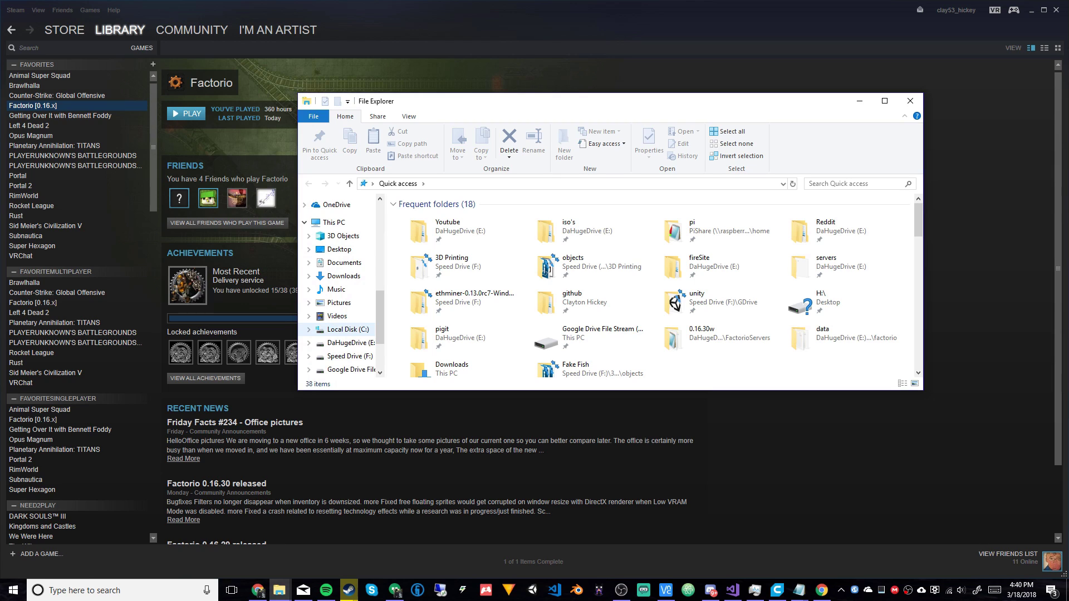
left_click(345, 329)
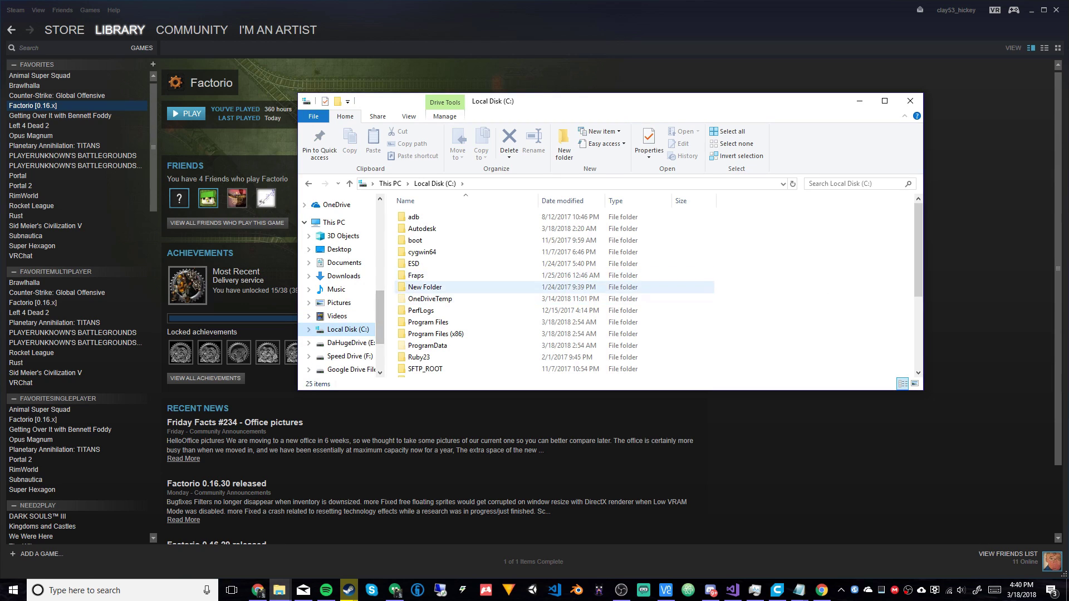
double_click(435, 333)
Check the Steam folder under Program Files (x86), then switch to DaHugeDrive (E:).
scroll(445, 306, "down", 10)
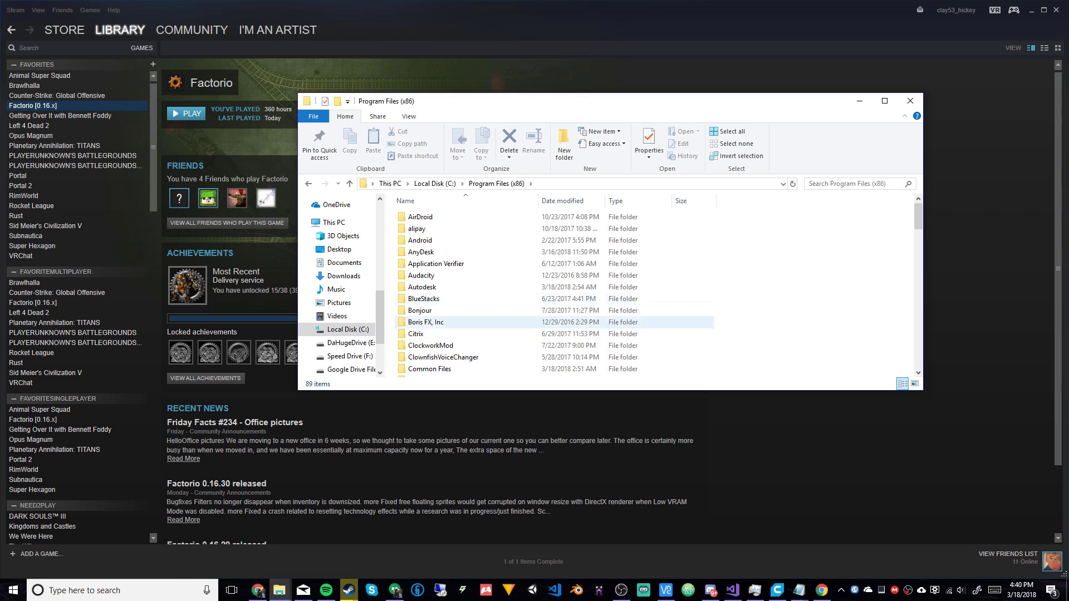
scroll(445, 284, "down", 10)
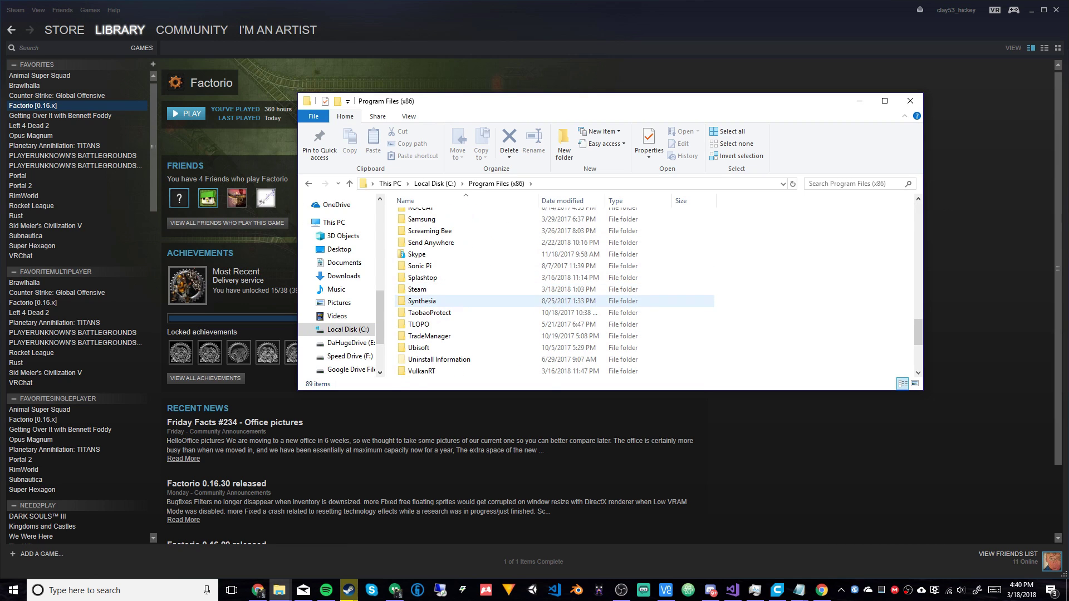
double_click(417, 289)
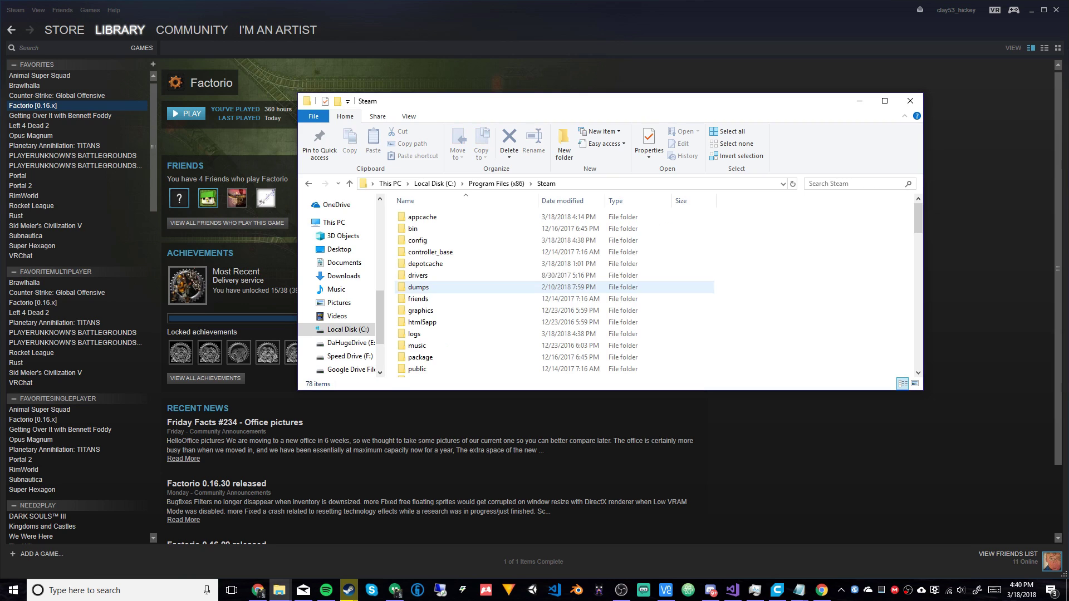
scroll(421, 295, "down", 3)
scroll(345, 301, "down", 2)
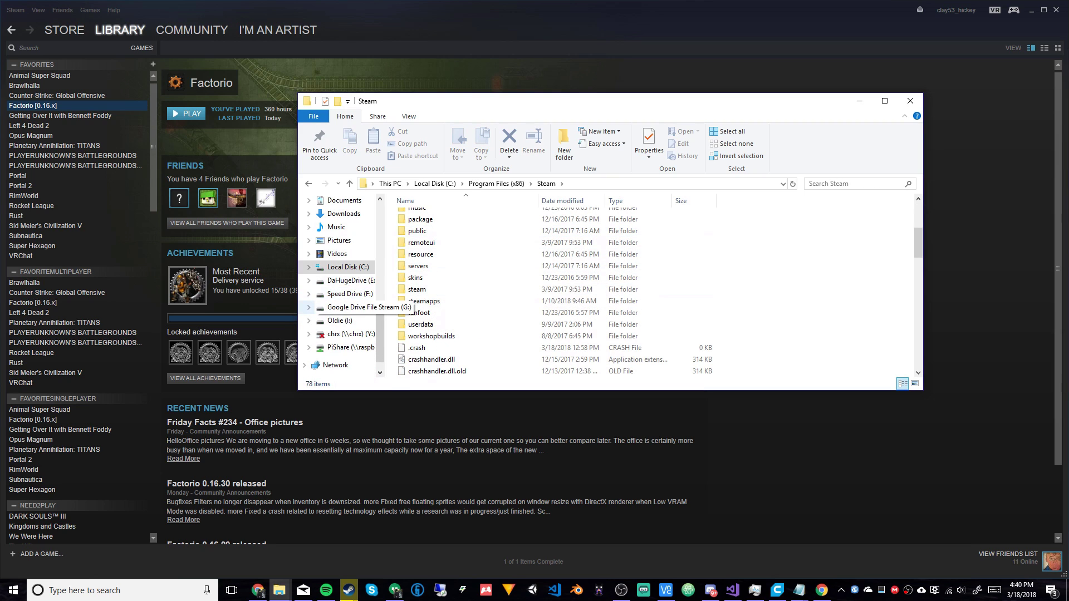
left_click(345, 280)
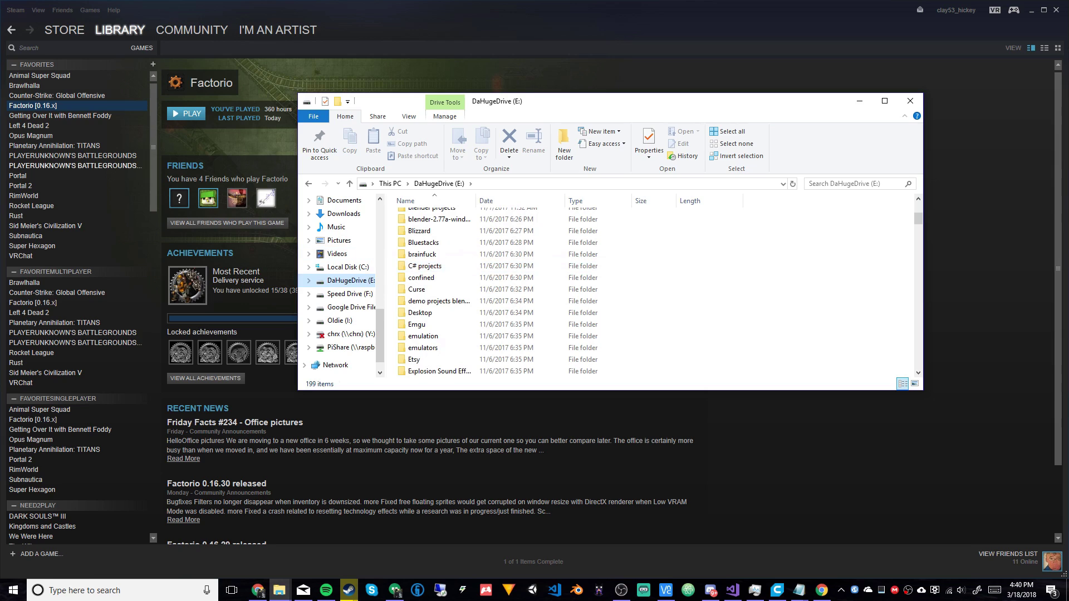
Open Factorio's install folder through Steam's Properties > Local Files > Browse Local Files.
right_click(49, 107)
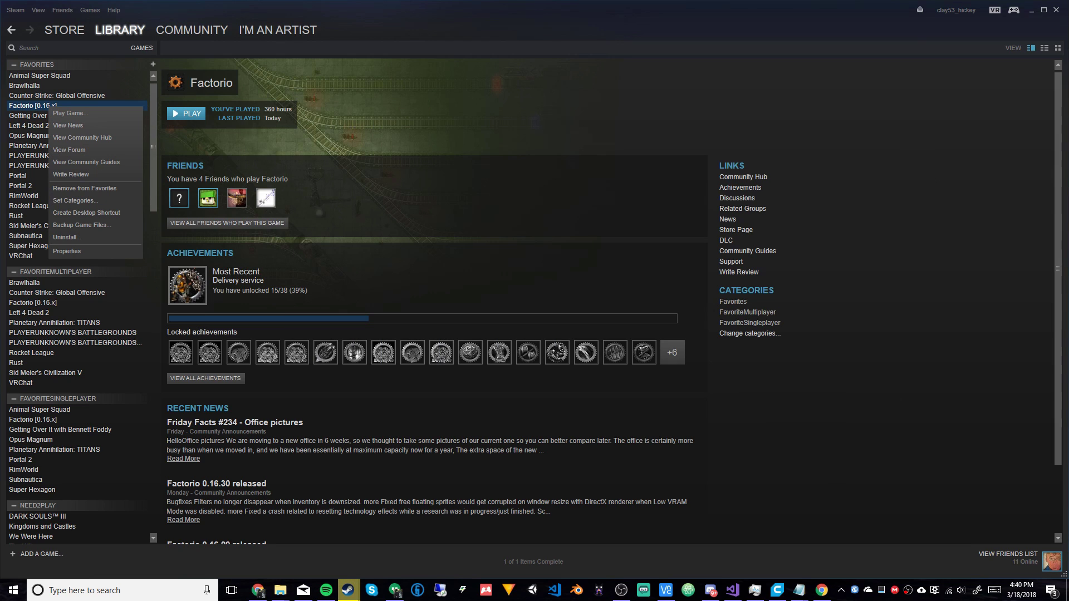
left_click(67, 251)
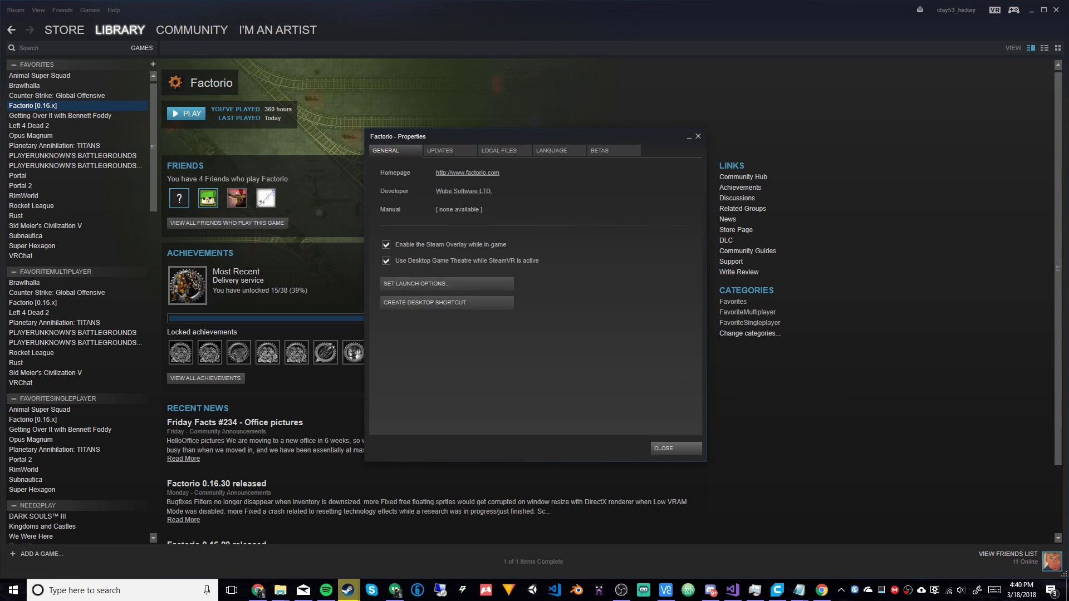
left_click(498, 150)
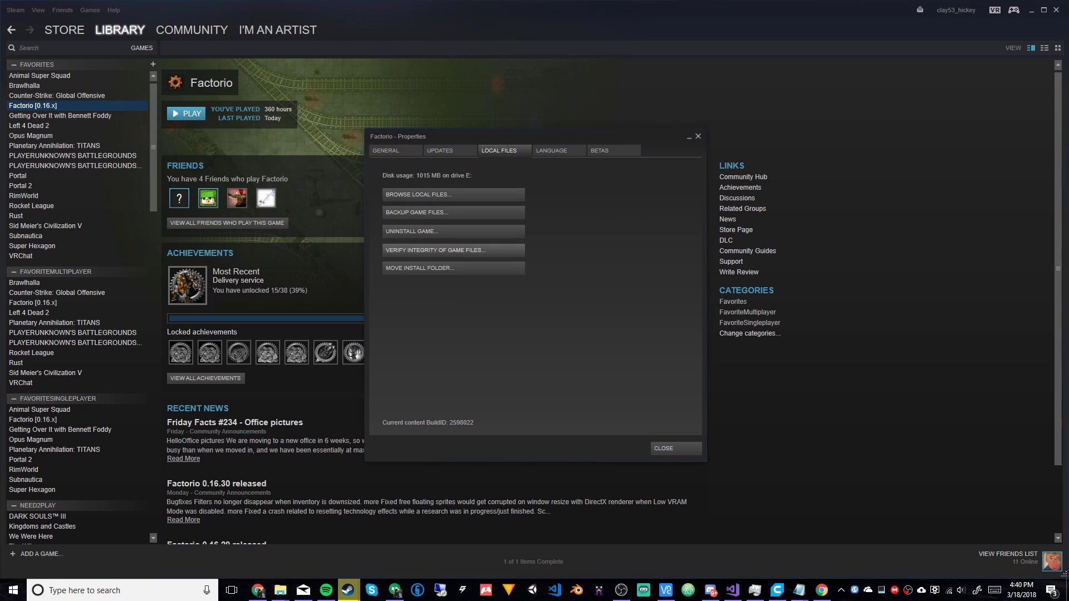
left_click(445, 193)
right_click(279, 590)
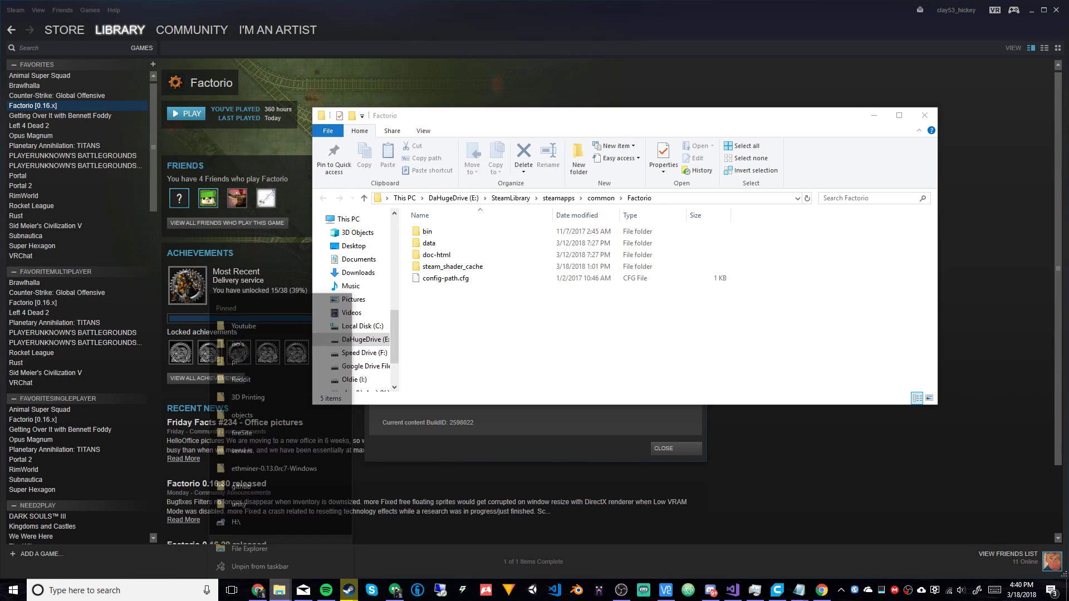
Close the extra DaHugeDrive (E:) window and copy all five Factorio folder items.
left_click(279, 590)
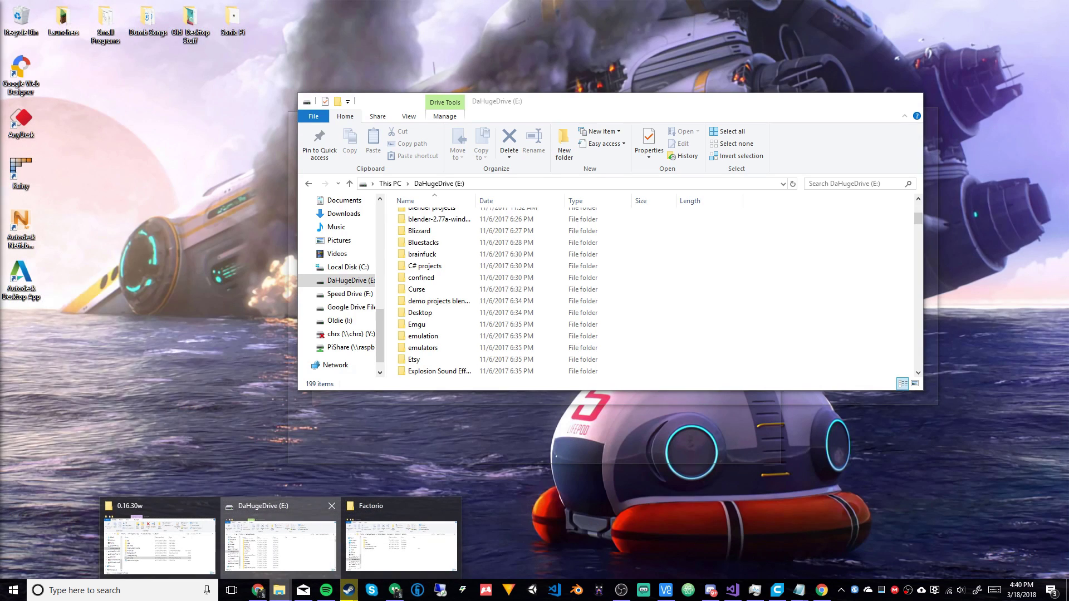
left_click(331, 506)
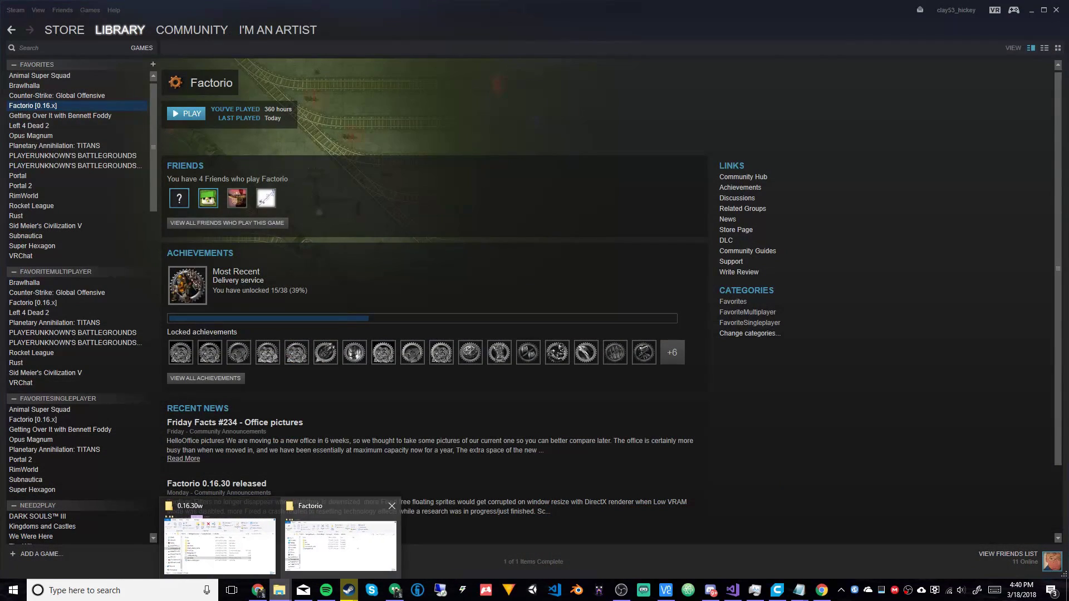
left_click(334, 517)
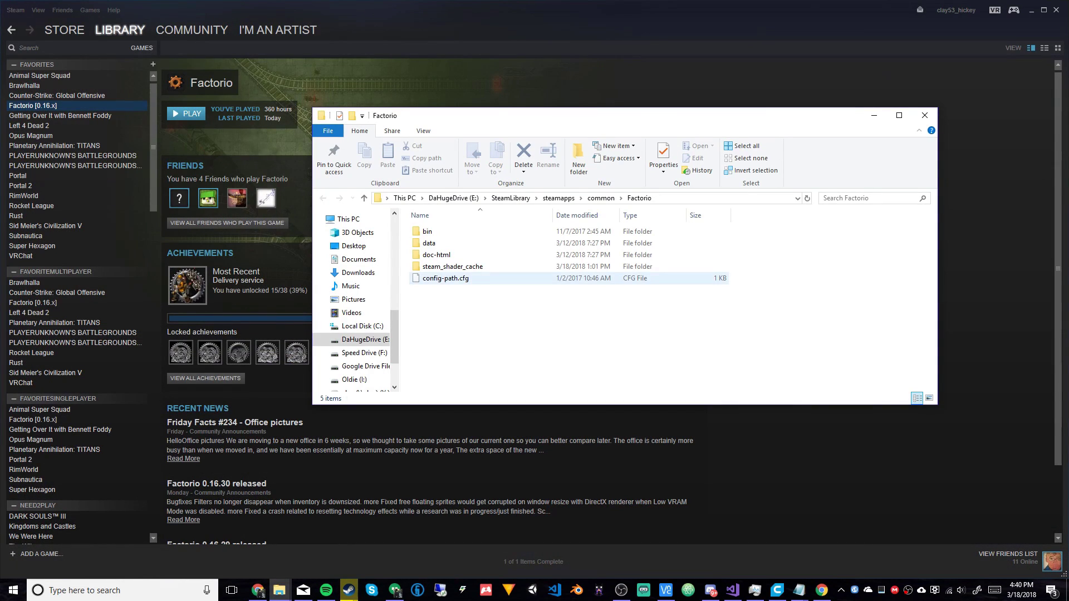
left_click_drag(469, 325, 528, 227)
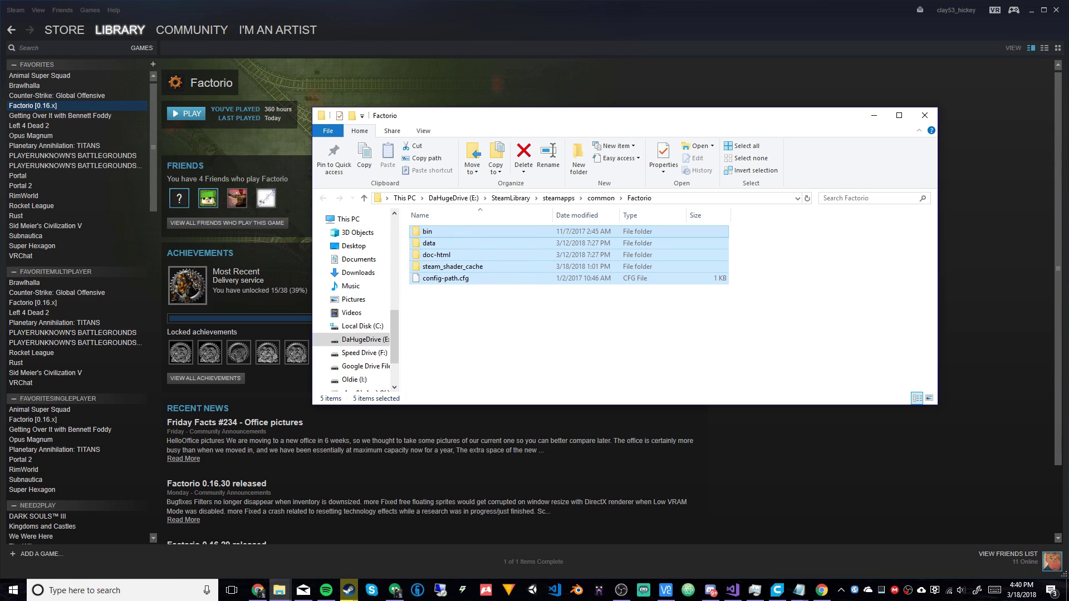
right_click(470, 233)
left_click(328, 510)
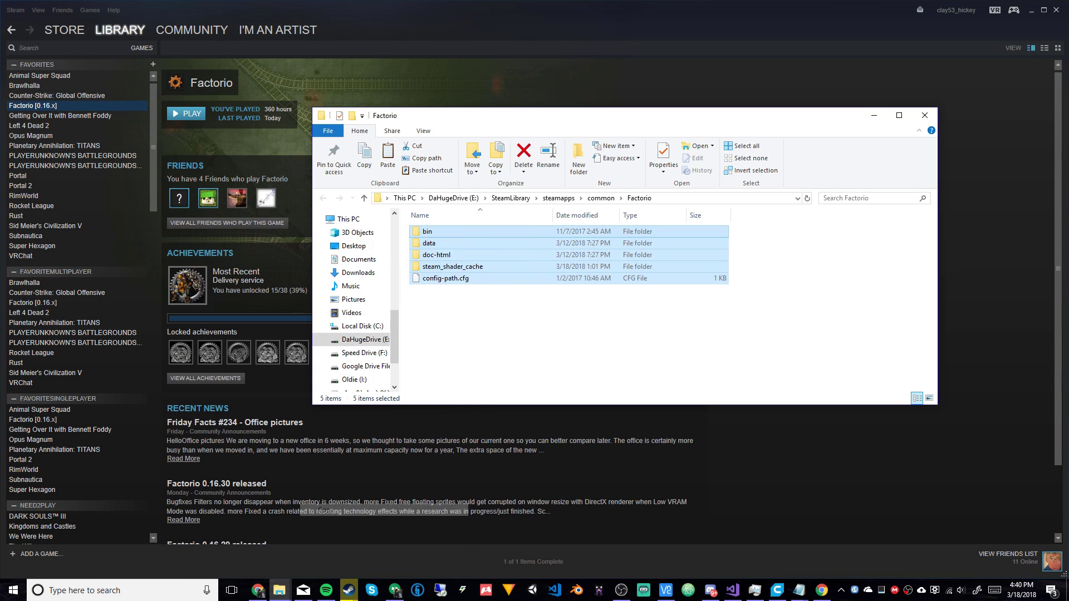
Copy the five Factorio items again, then go to the DaHugeDrive (E:) root.
left_click_drag(509, 348, 436, 227)
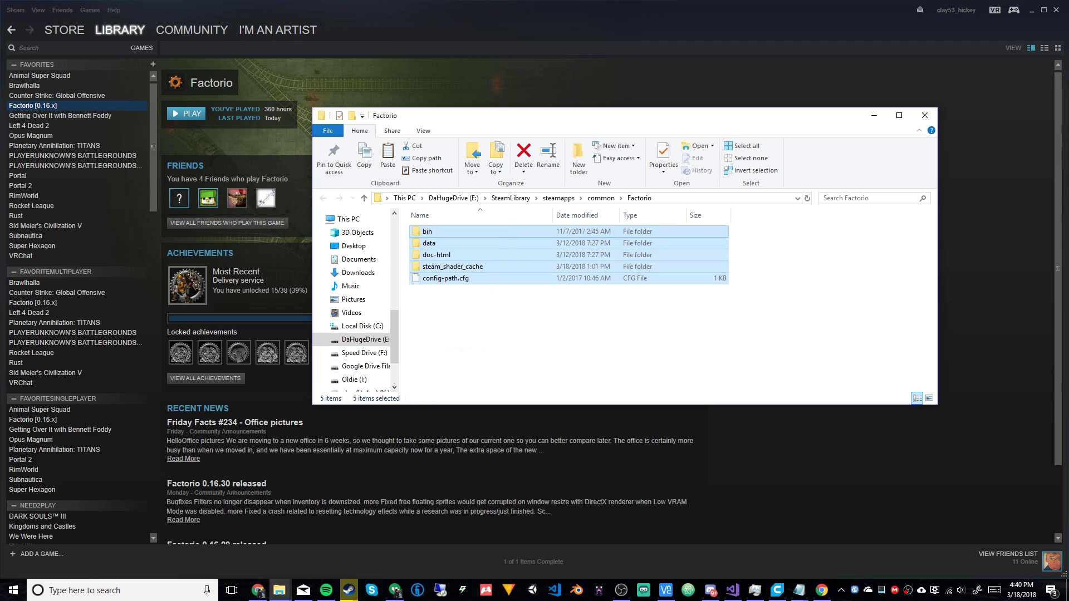
right_click(451, 229)
left_click(328, 501)
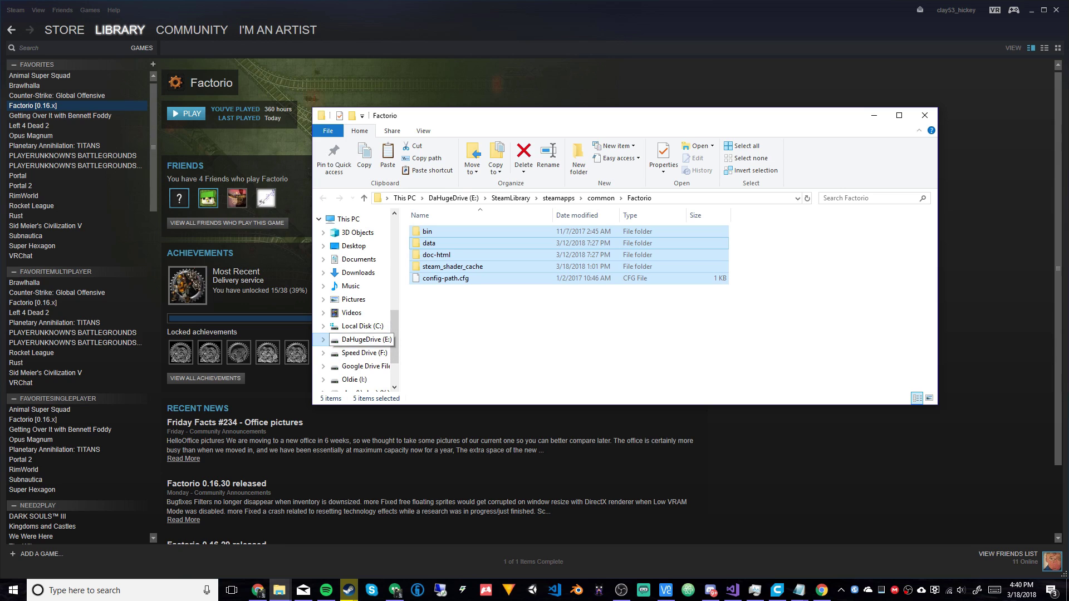
scroll(357, 345, "down", 2)
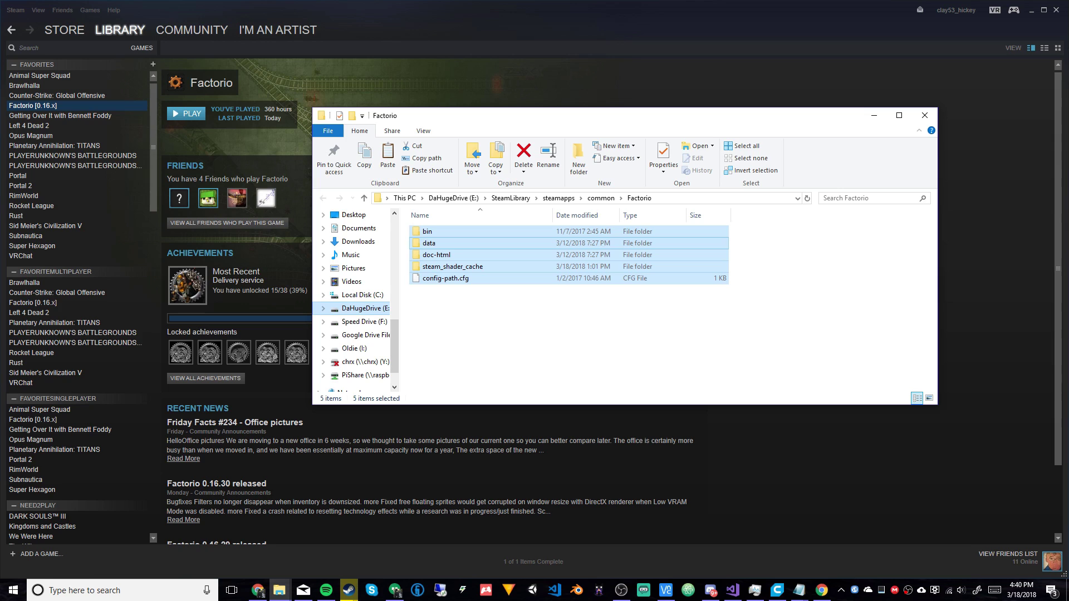
left_click(362, 308)
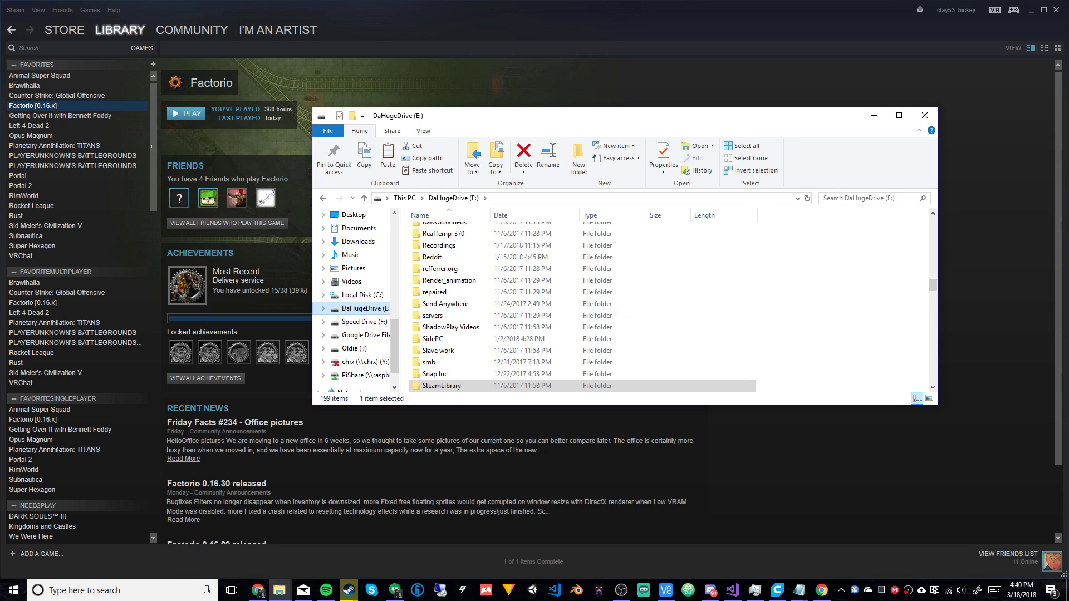
right_click(390, 306)
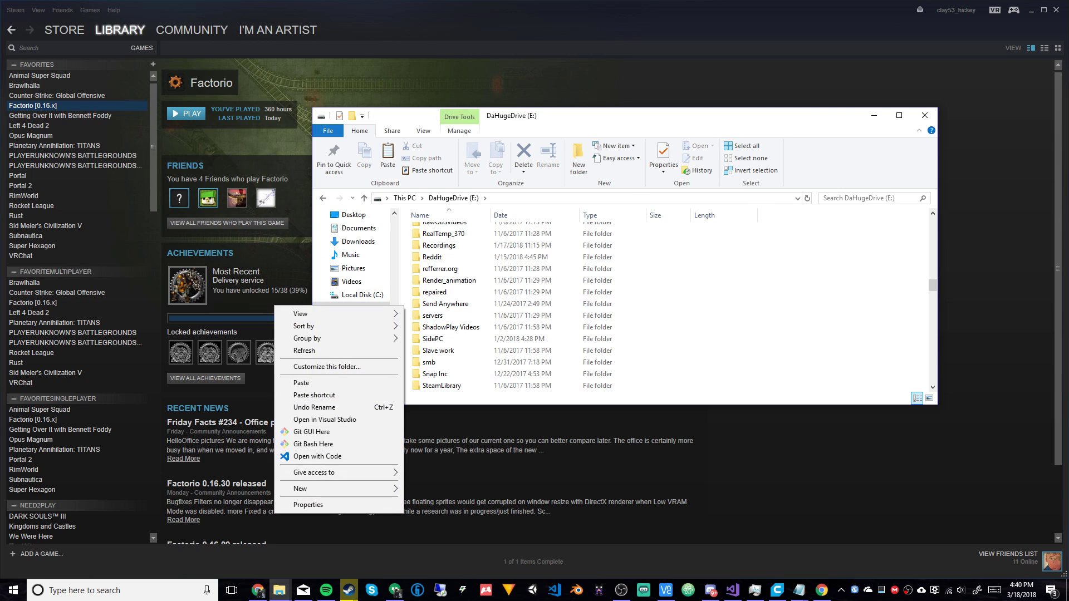
Open the FactorioServers folder on DaHugeDrive (E:).
left_click(429, 362)
scroll(451, 365, "up", 12)
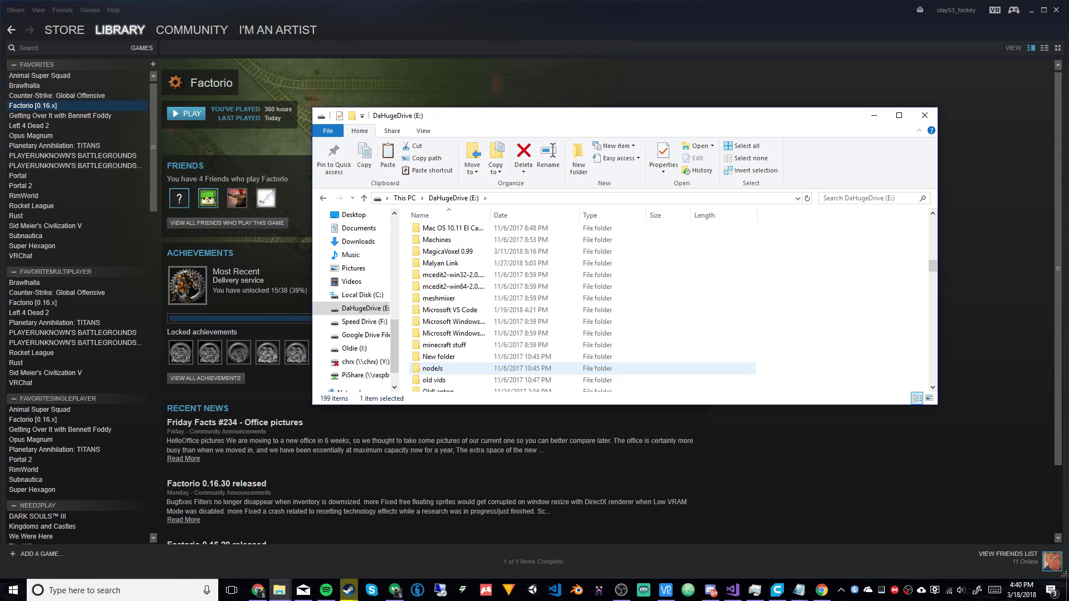
scroll(451, 368, "up", 2)
scroll(451, 334, "up", 9)
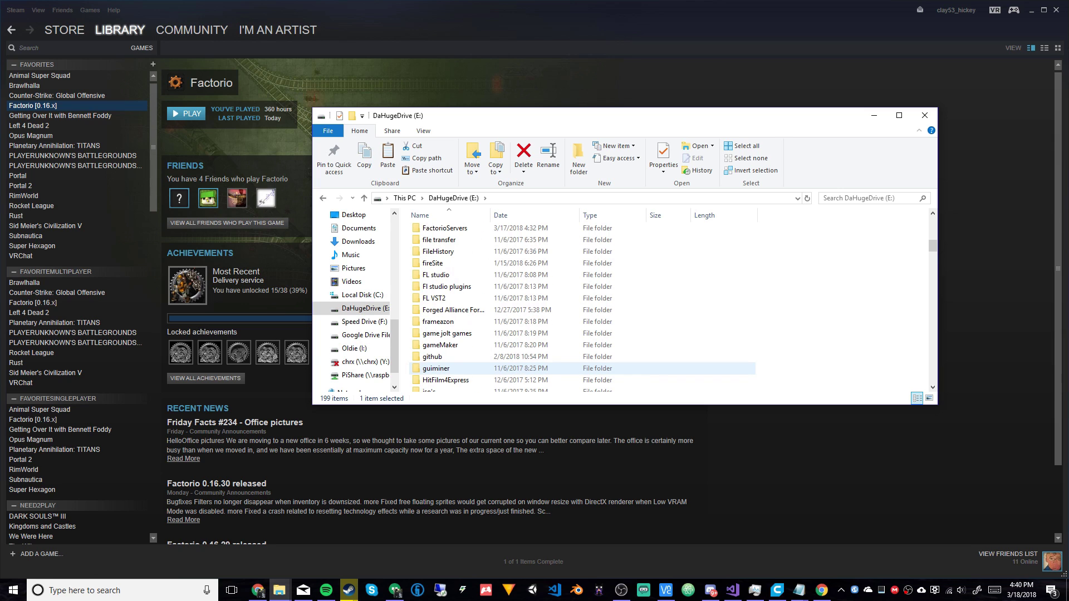
left_click(445, 263)
key("Return")
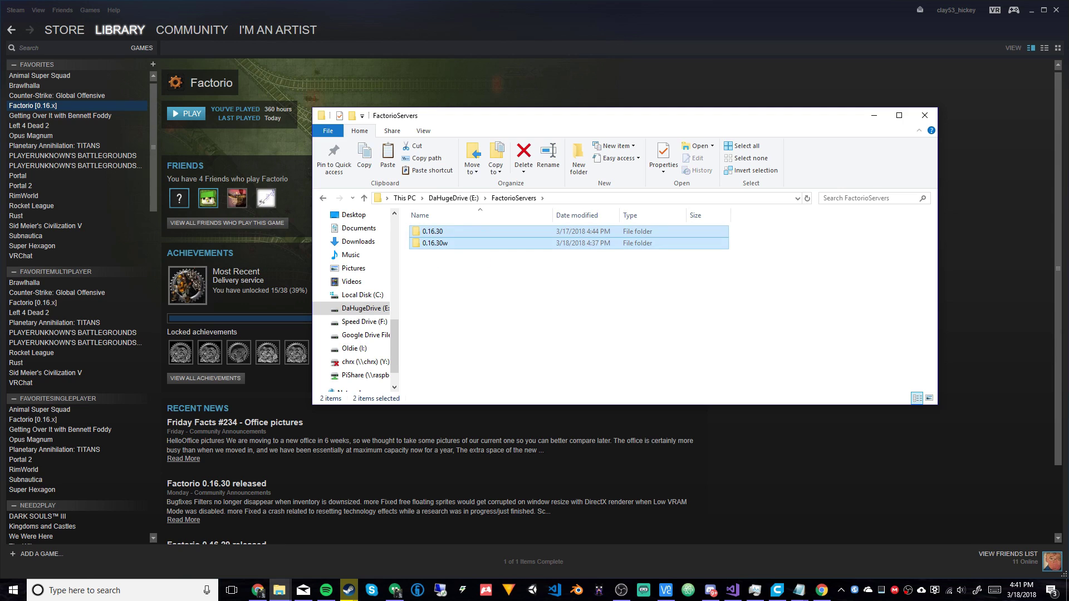
Create a new folder named ytTest in FactorioServers and open it.
right_click(470, 300)
mouse_move(390, 483)
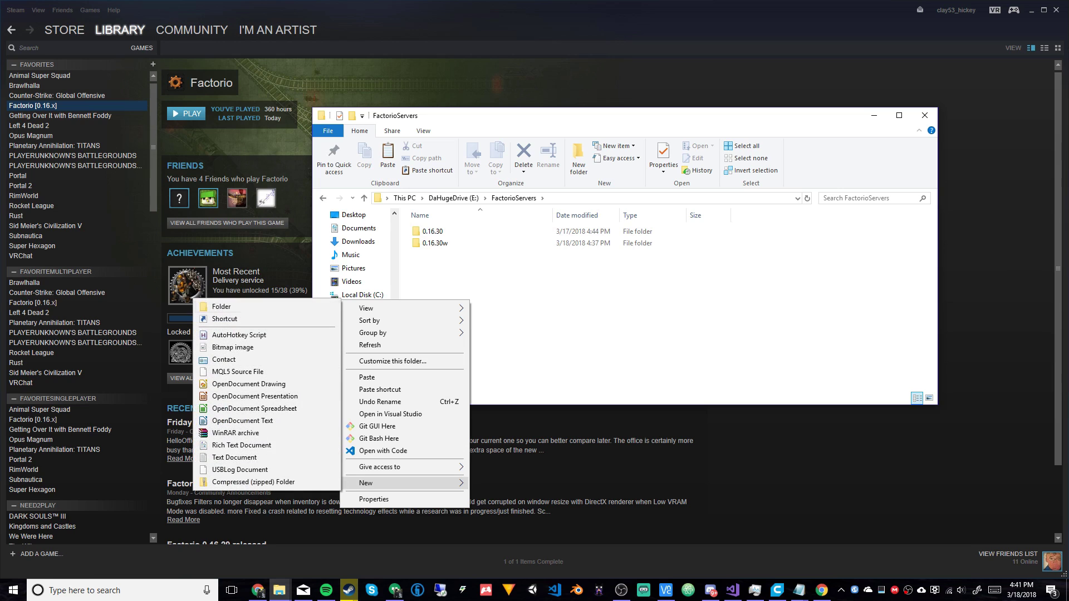
left_click(223, 308)
type("ytTest")
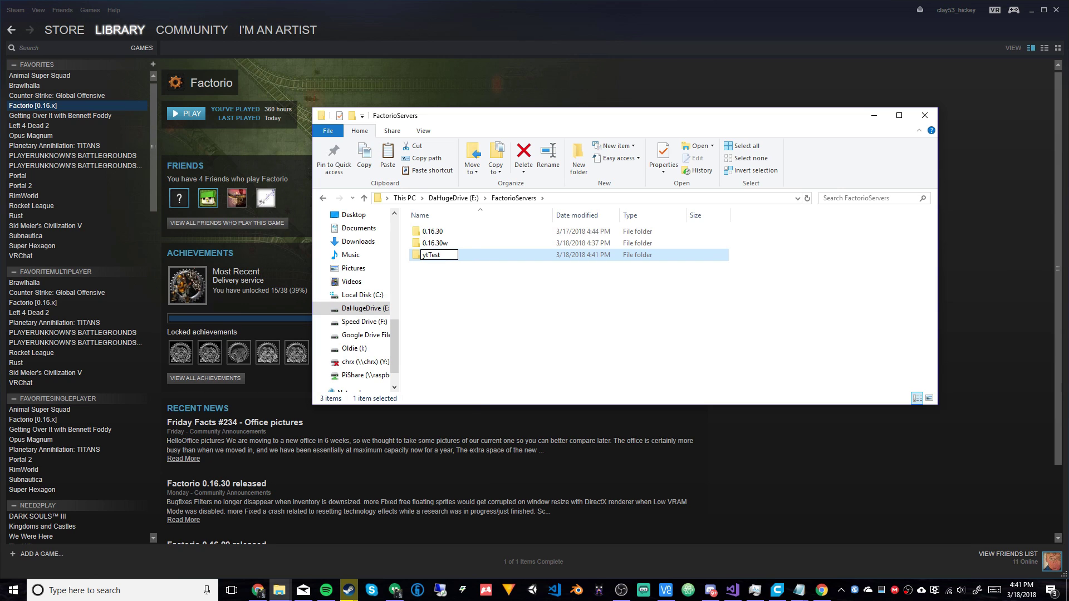
key("Return")
key("Return")
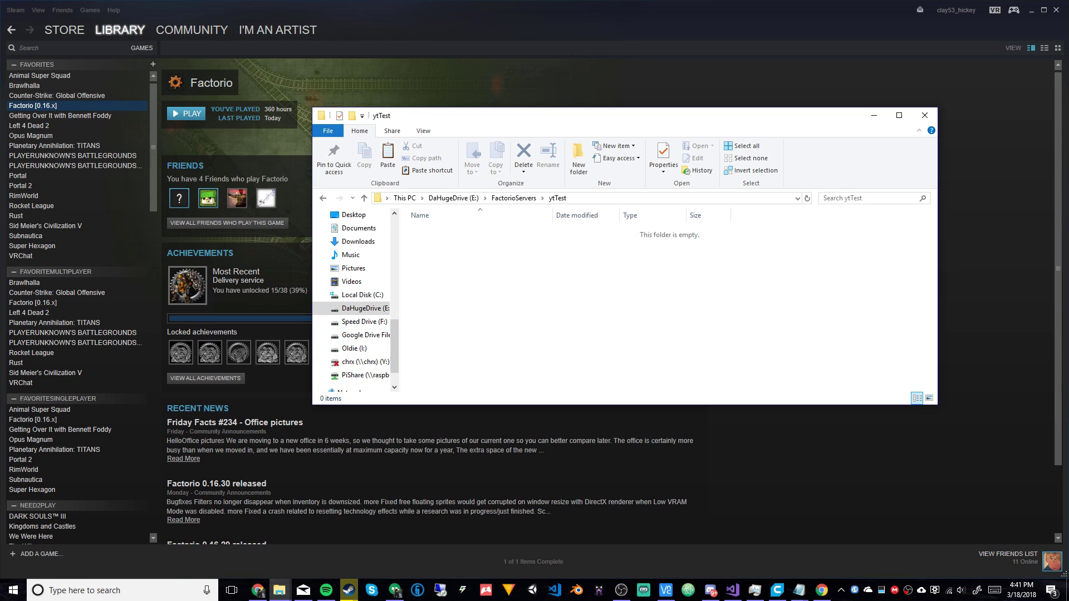
Paste the 9,064 copied Factorio items into ytTest and move the progress dialog aside.
key("ctrl+v")
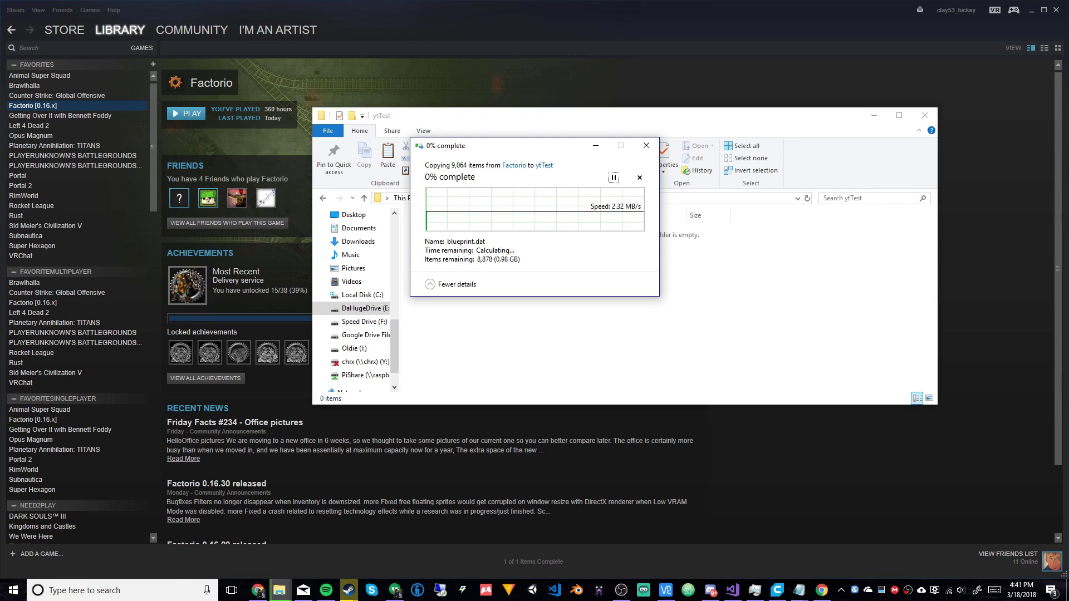
left_click_drag(500, 151, 760, 177)
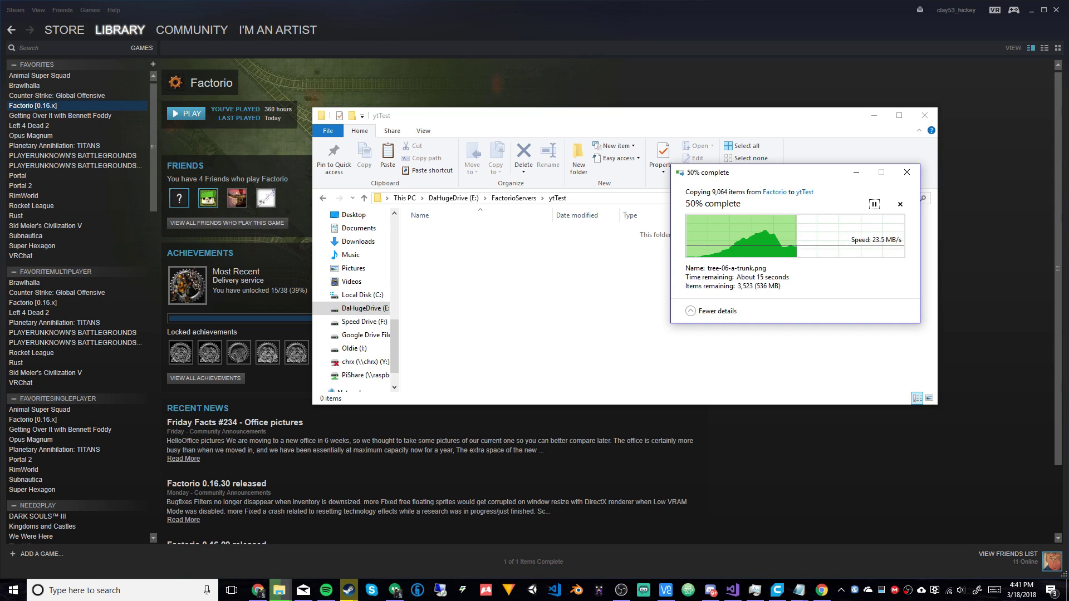
In Factorio's Properties Betas tab, keep 0.16.x - Latest 0.16 Experimental and close the window.
right_click(48, 107)
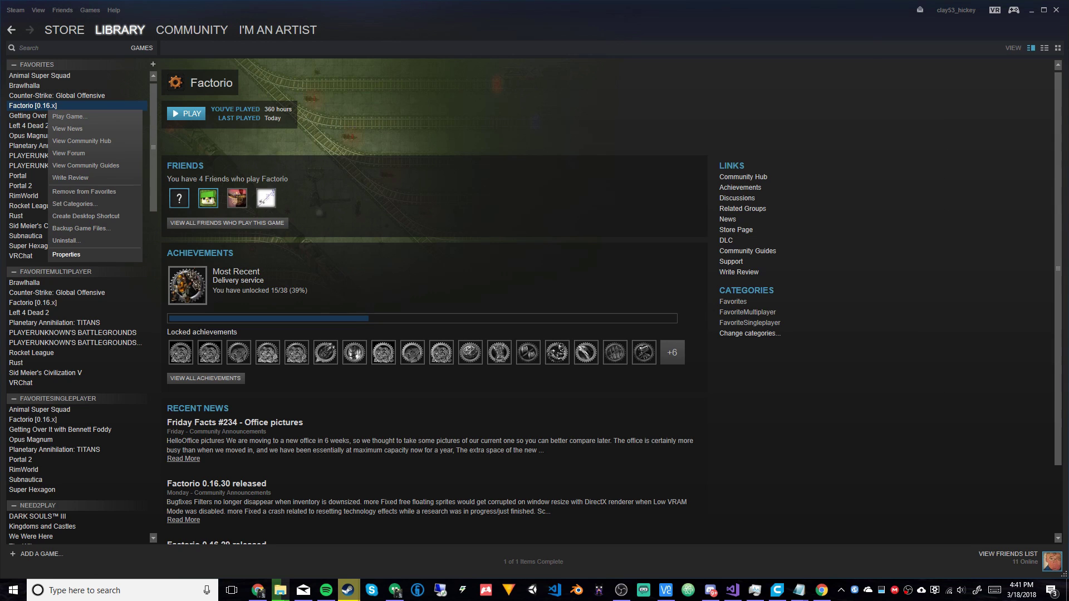
left_click(66, 255)
left_click(599, 151)
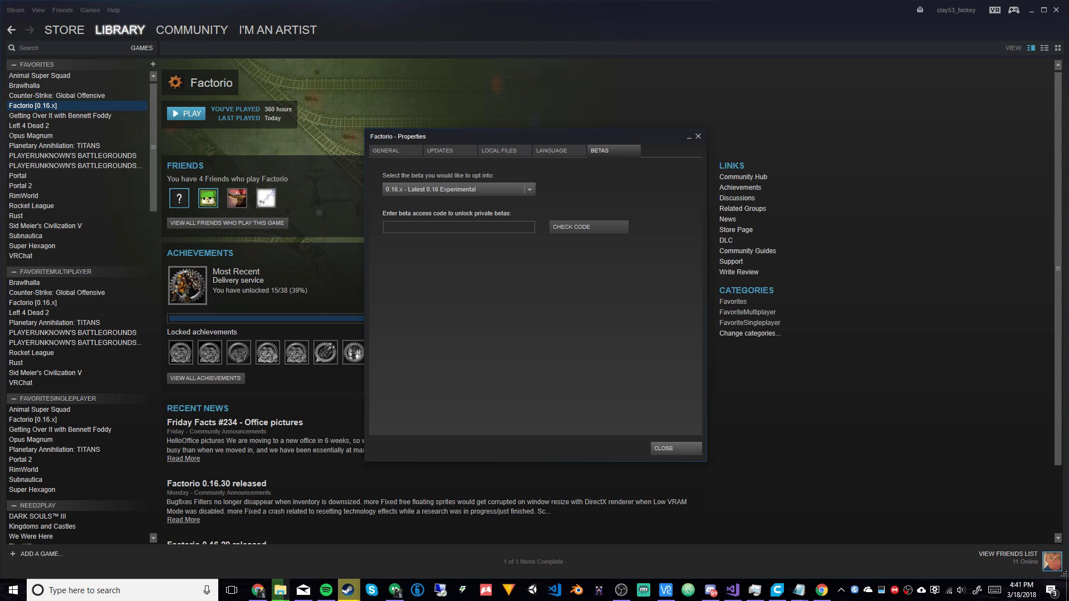
left_click(458, 189)
left_click(458, 189)
left_click_drag(400, 137, 464, 93)
left_click(518, 146)
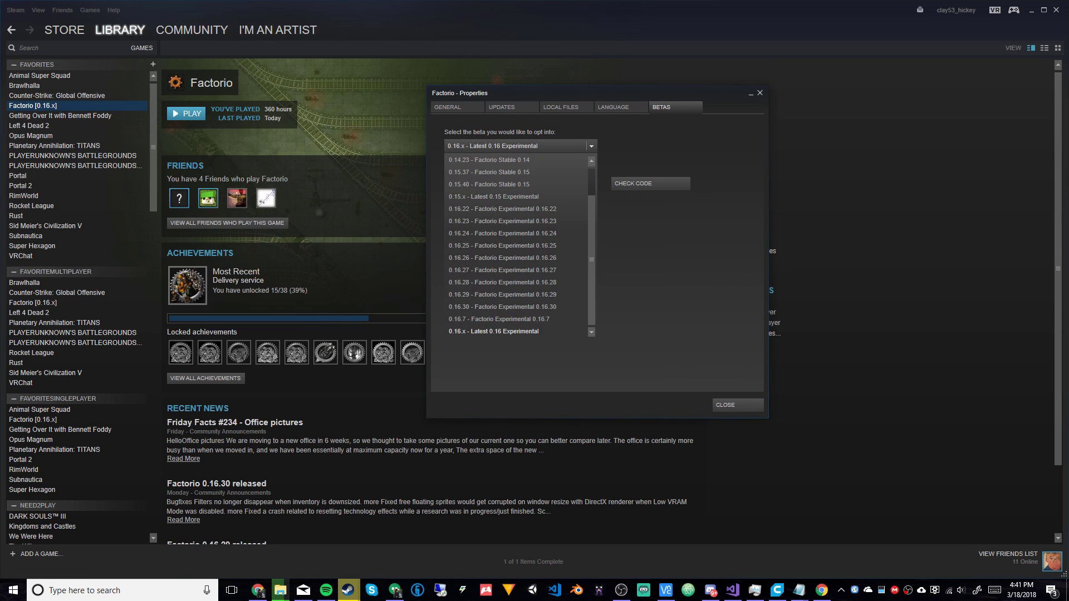
scroll(501, 248, "down", 1)
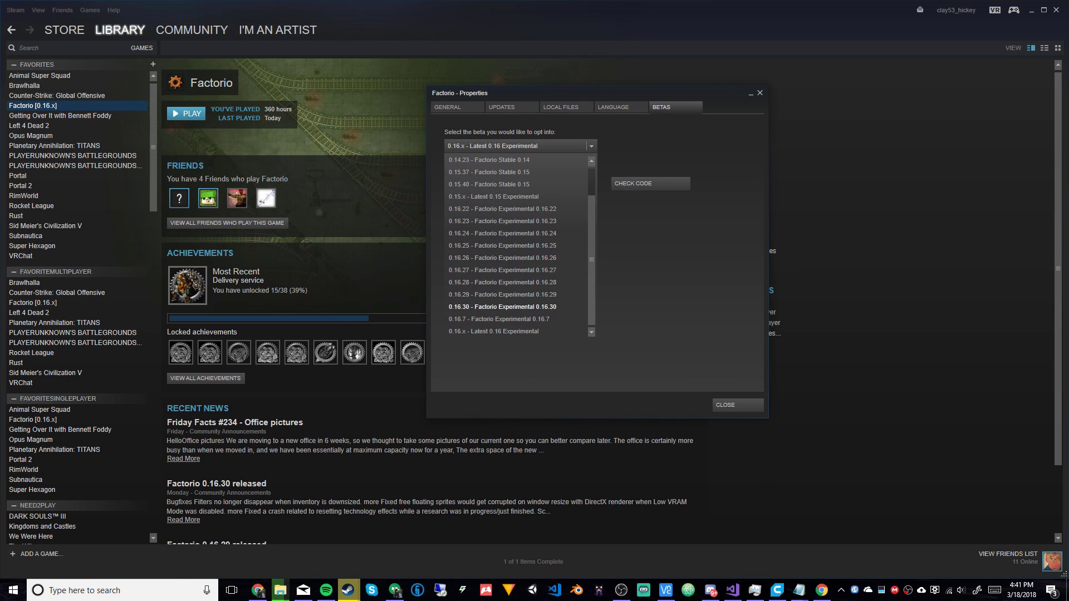
left_click(493, 331)
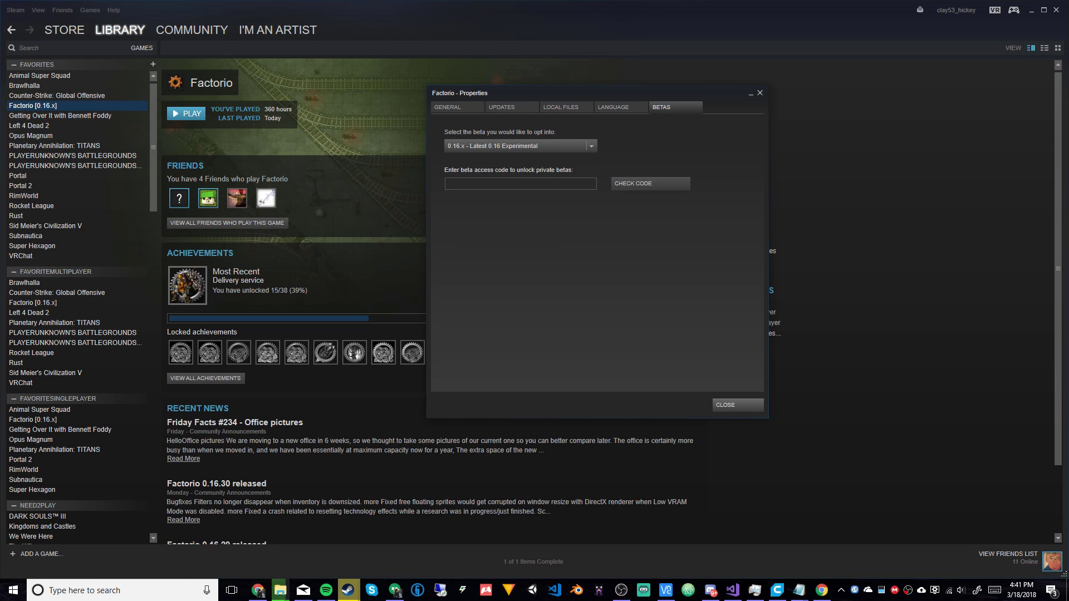
key("Escape")
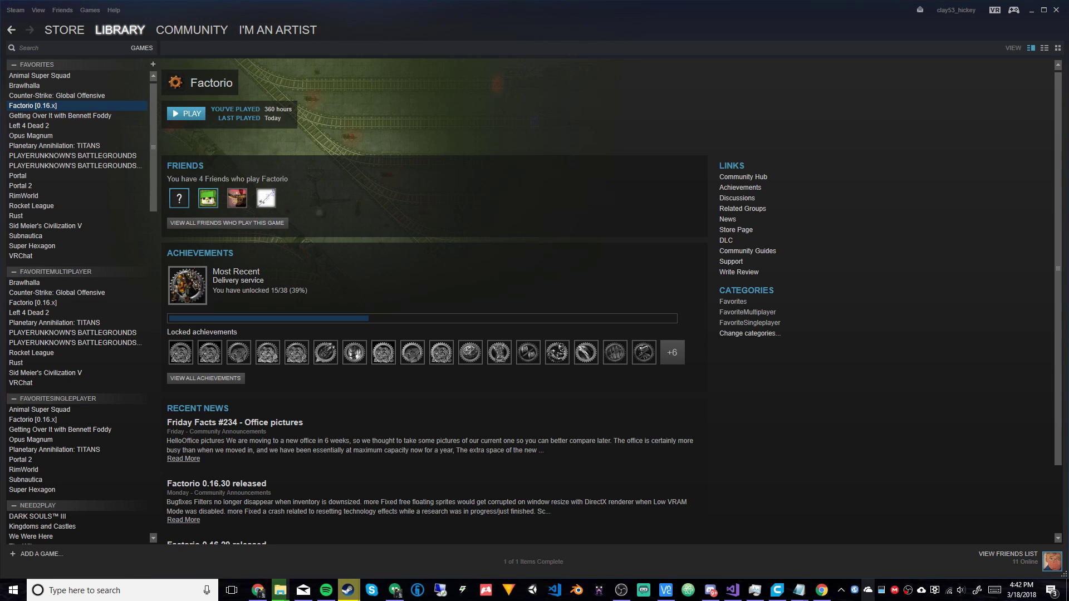
On factorio.com, download the experimental 0.16.30 headless Generic Linux tar package.
left_click(822, 590)
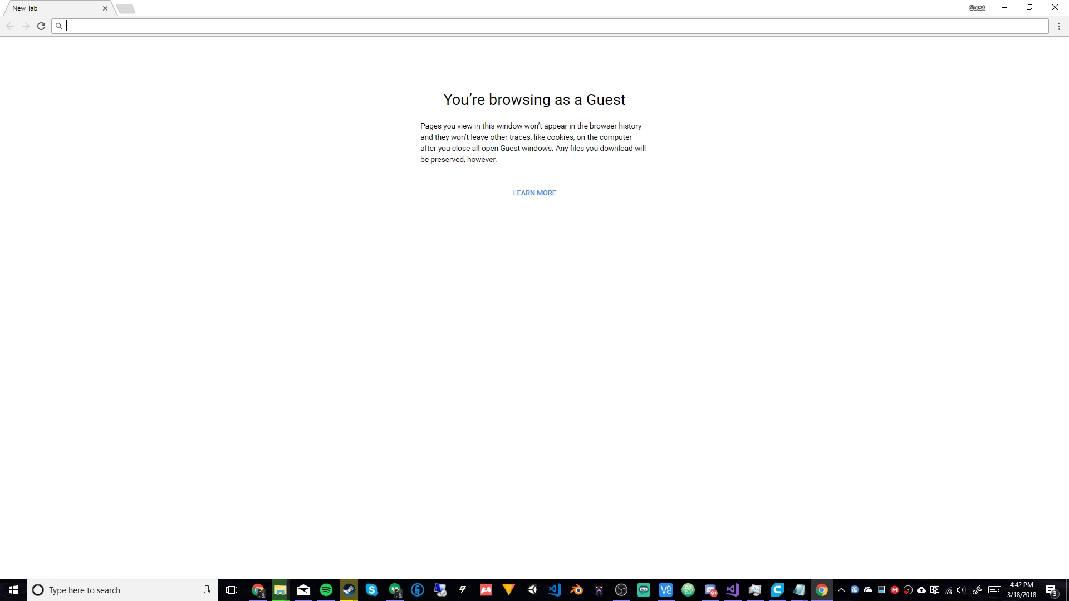
type("f")
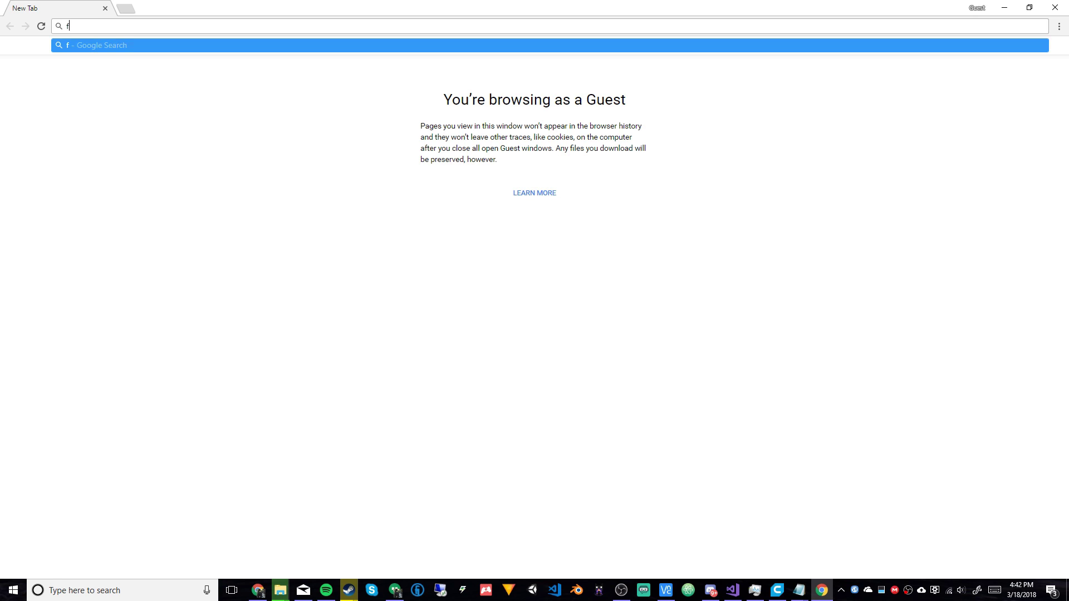
type("actorio.com")
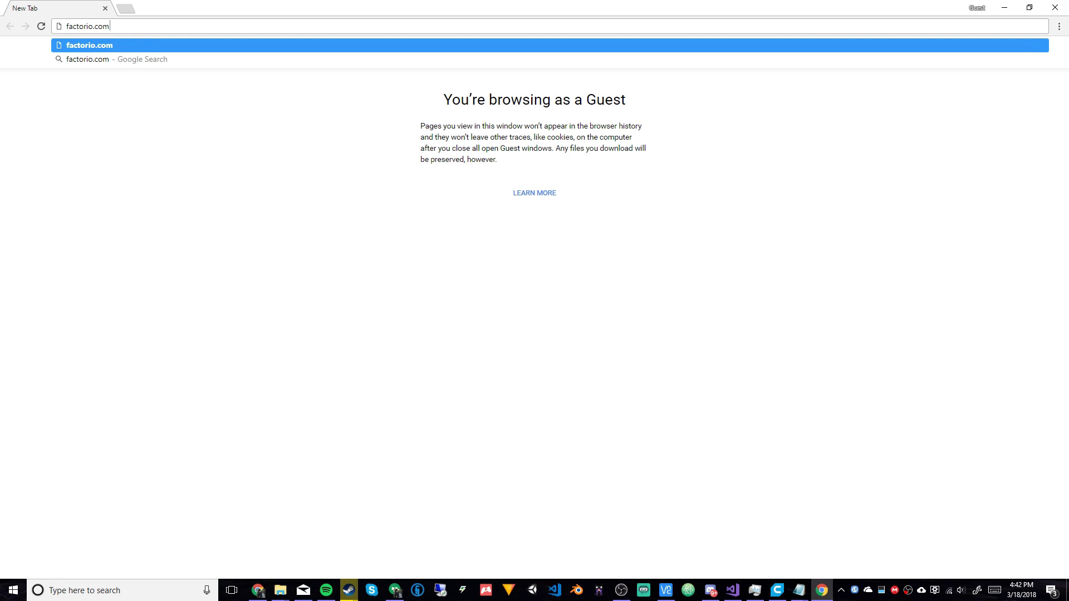
key("Return")
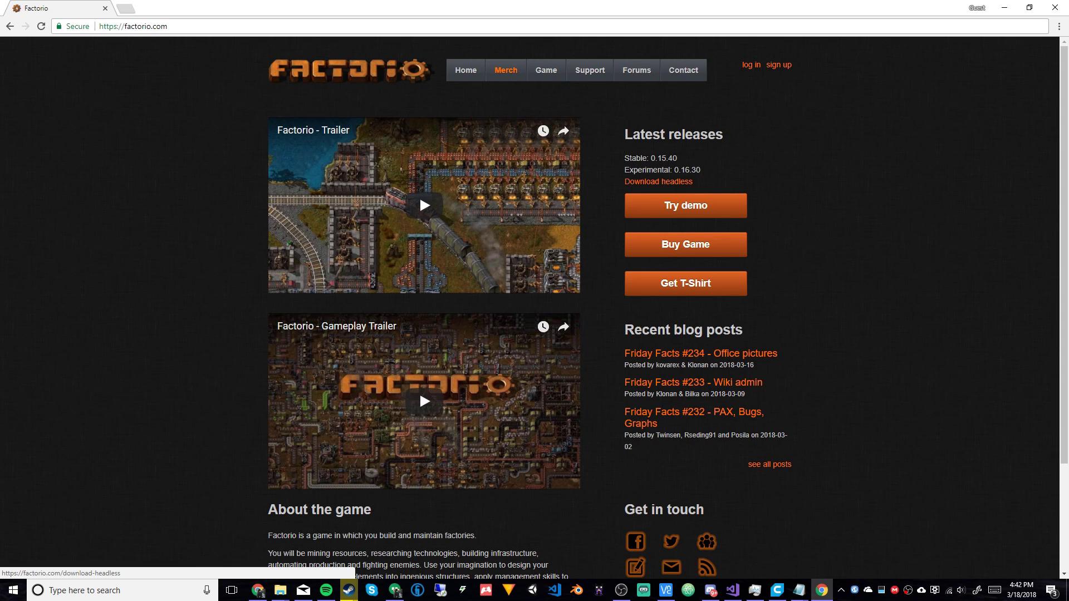
left_click(658, 182)
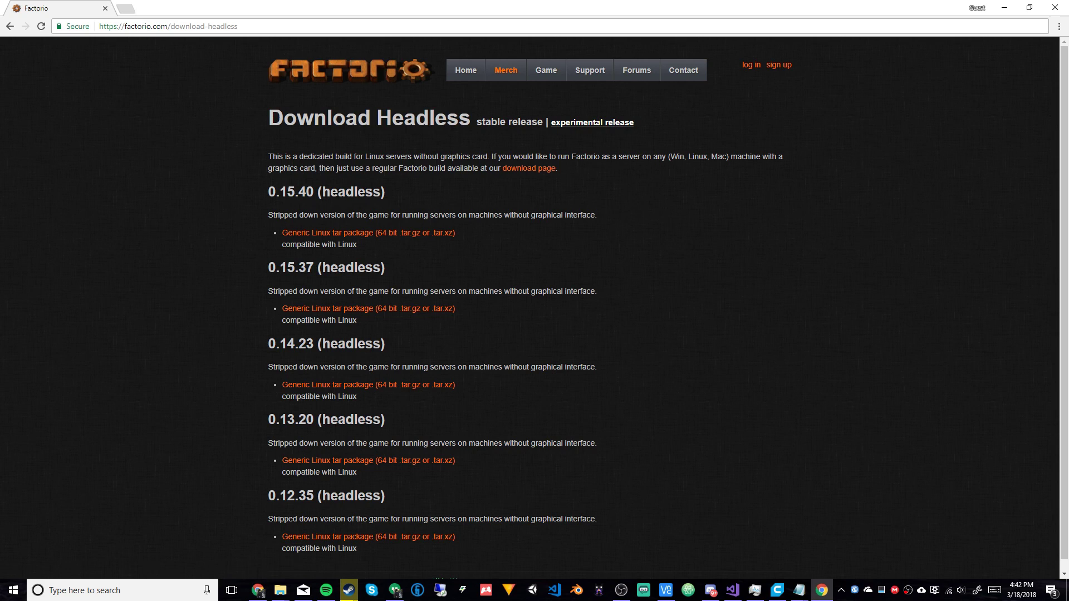
left_click(592, 122)
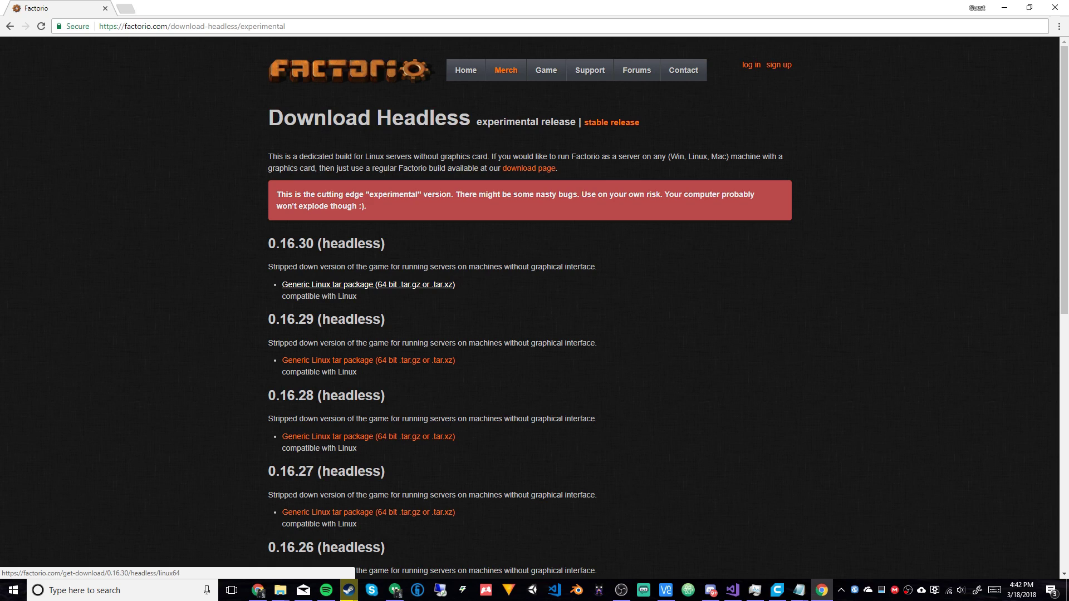
left_click(368, 284)
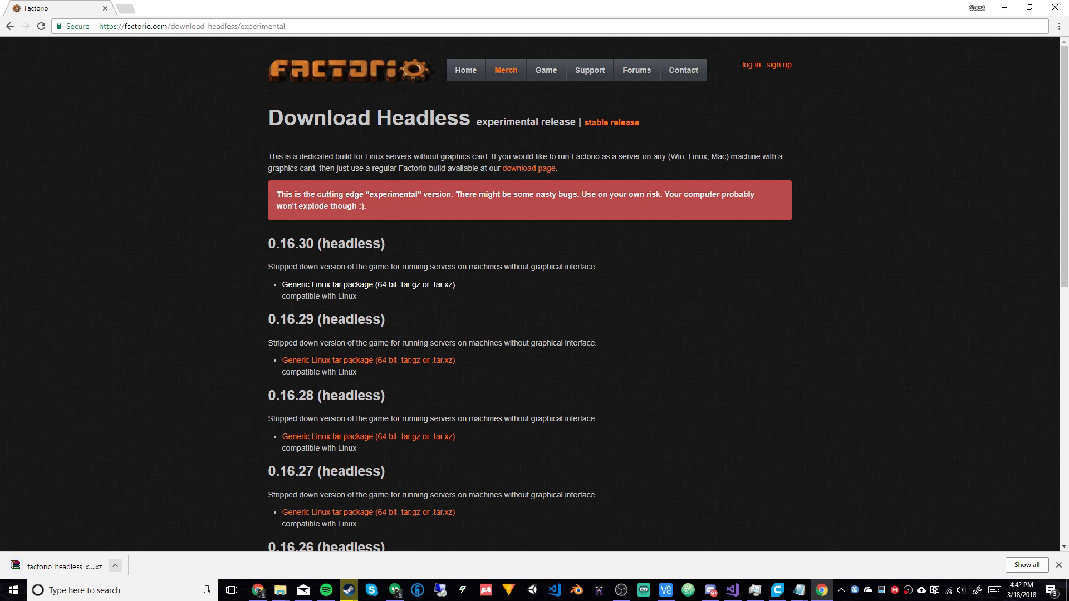
Reveal factorio_headless_x64_0.16.30.tar.xz in Downloads, then go to DaHugeDrive (E:).
left_click(114, 566)
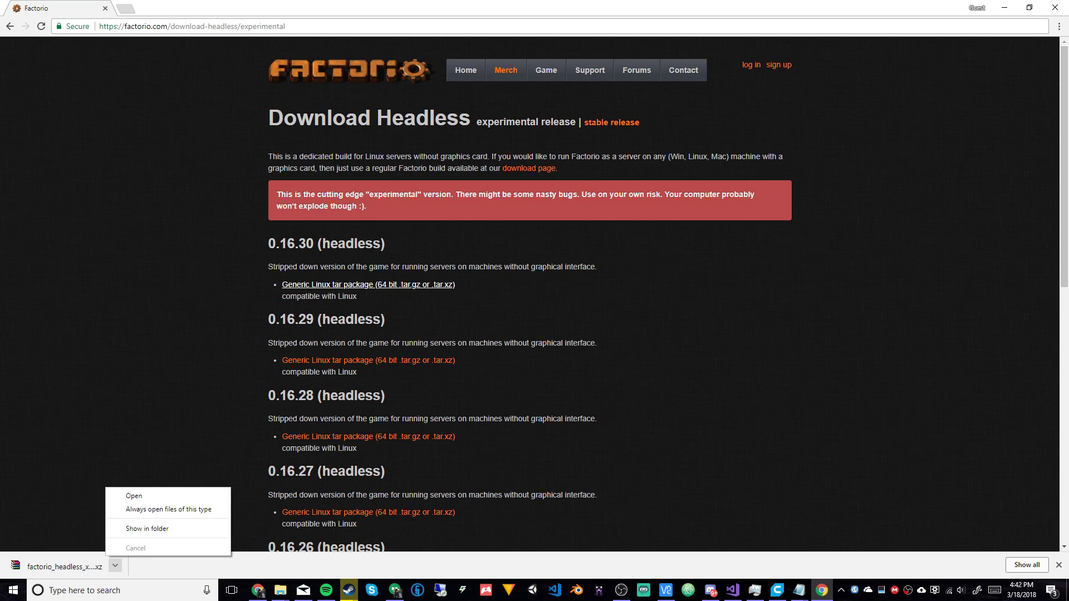
left_click(147, 529)
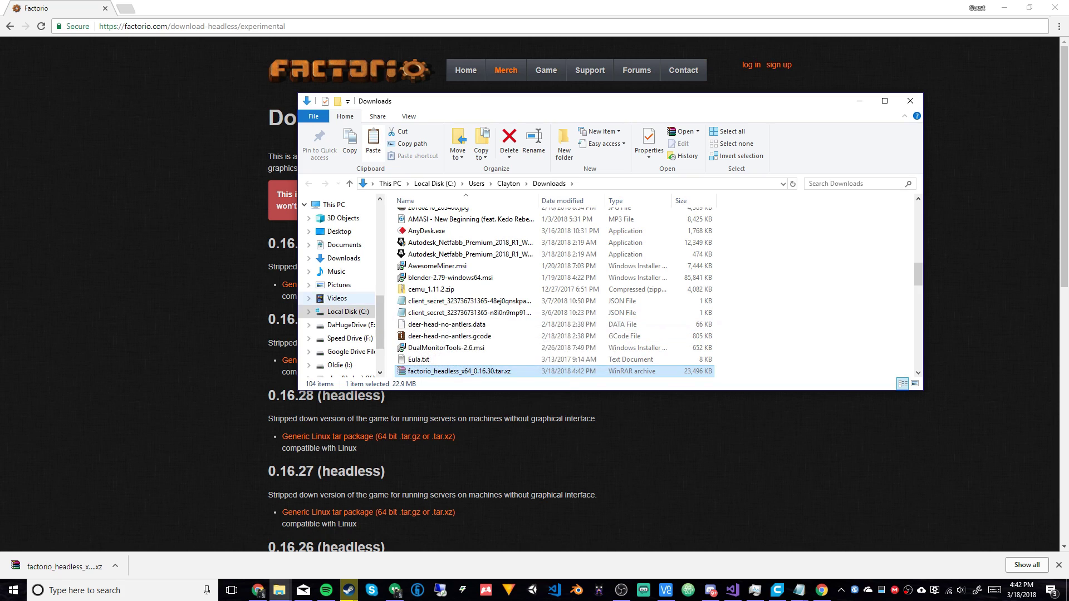
left_click(345, 324)
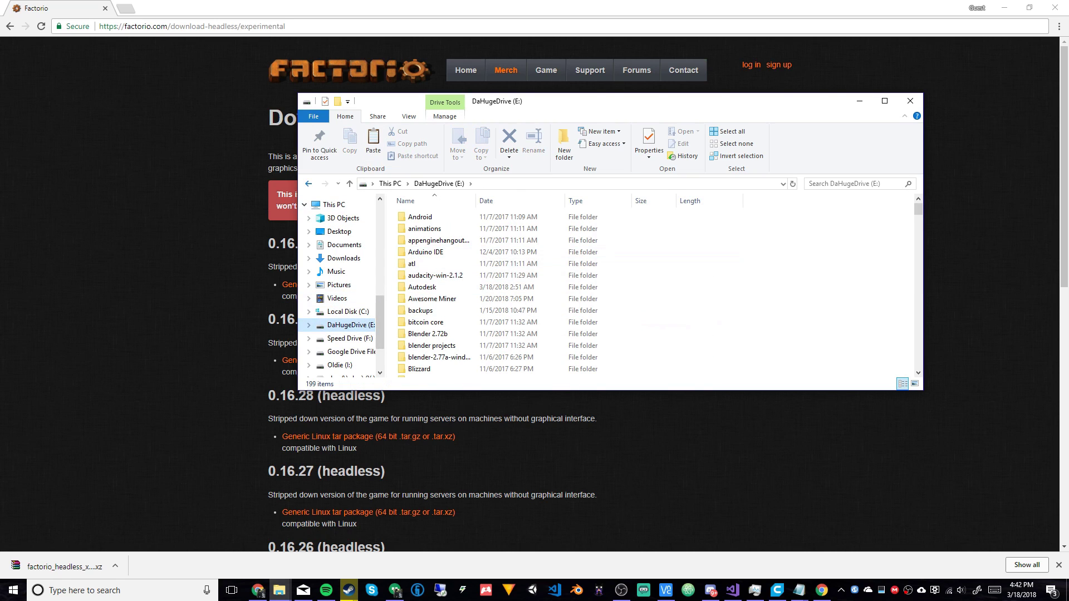
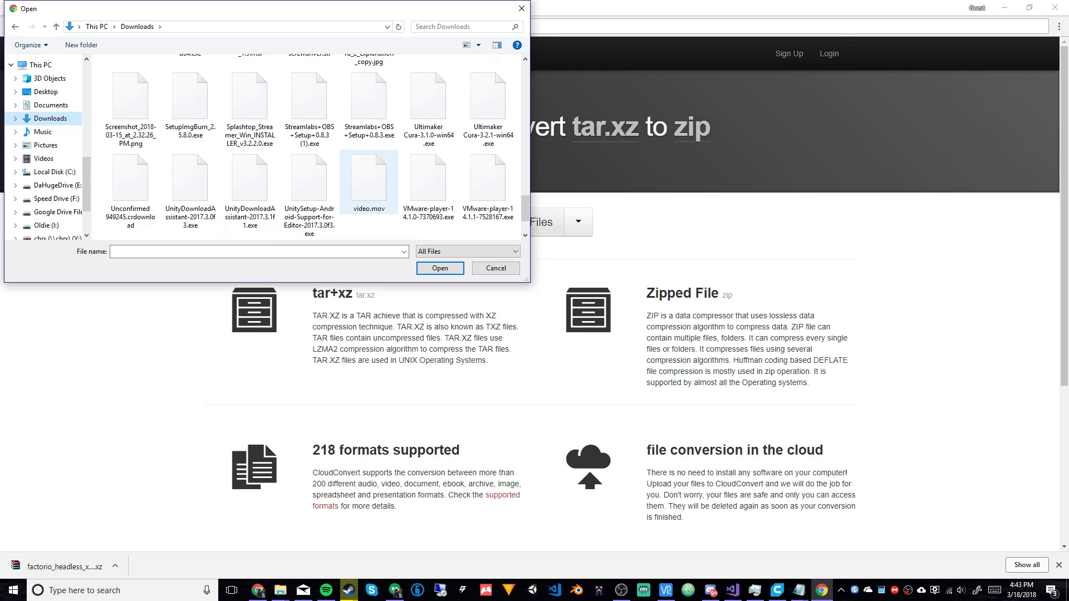
Search Downloads for 'fac' and pick factorio_headless_x64_0.16.30.tar.xz for conversion.
scroll(368, 189, "up", 1)
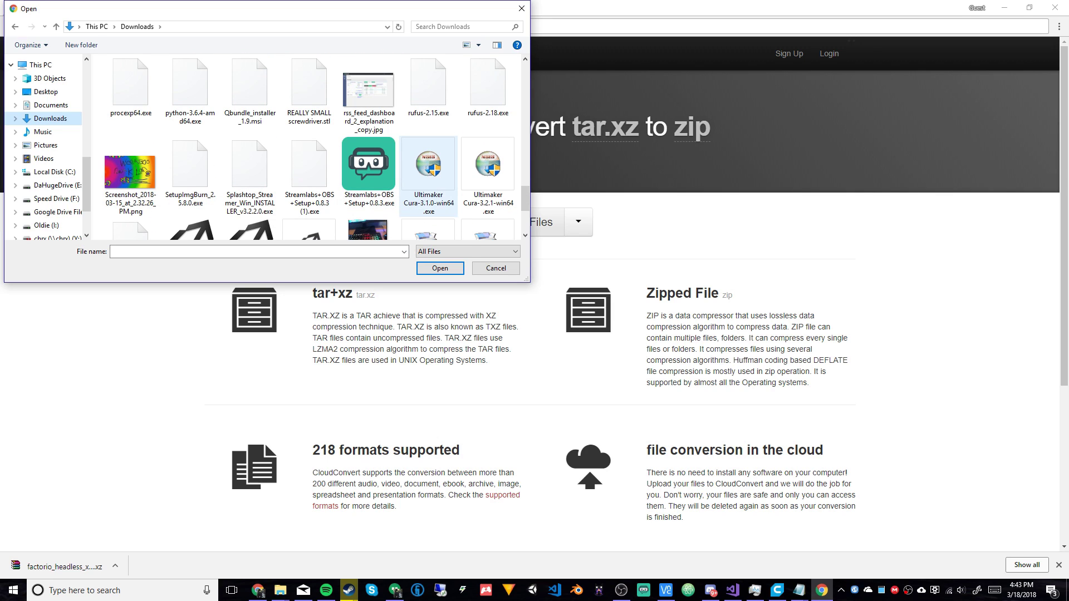
scroll(389, 189, "down", 5)
scroll(415, 187, "up", 10)
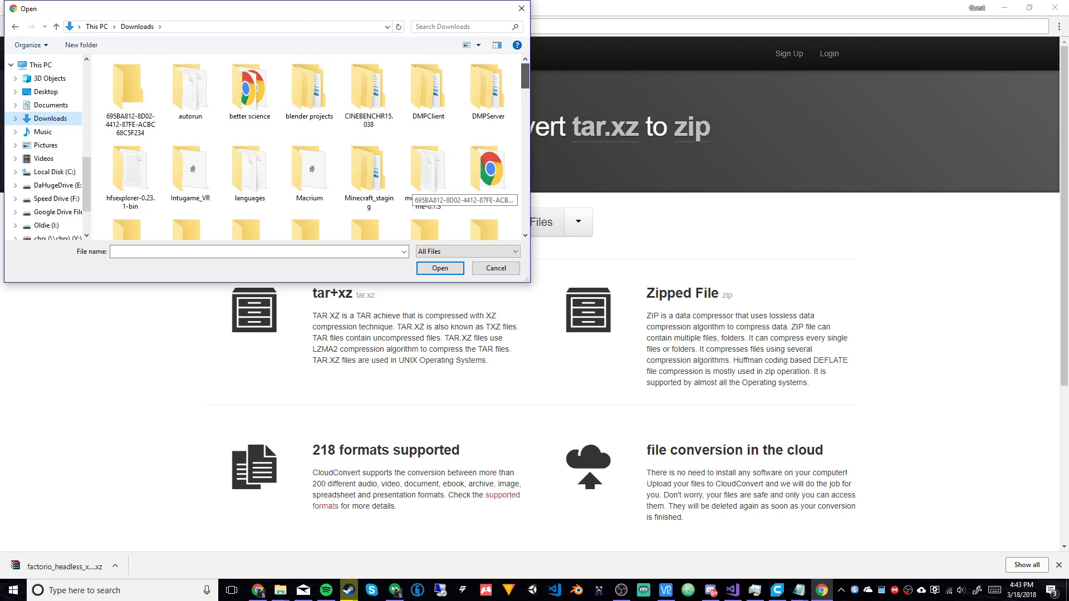
scroll(414, 190, "down", 10)
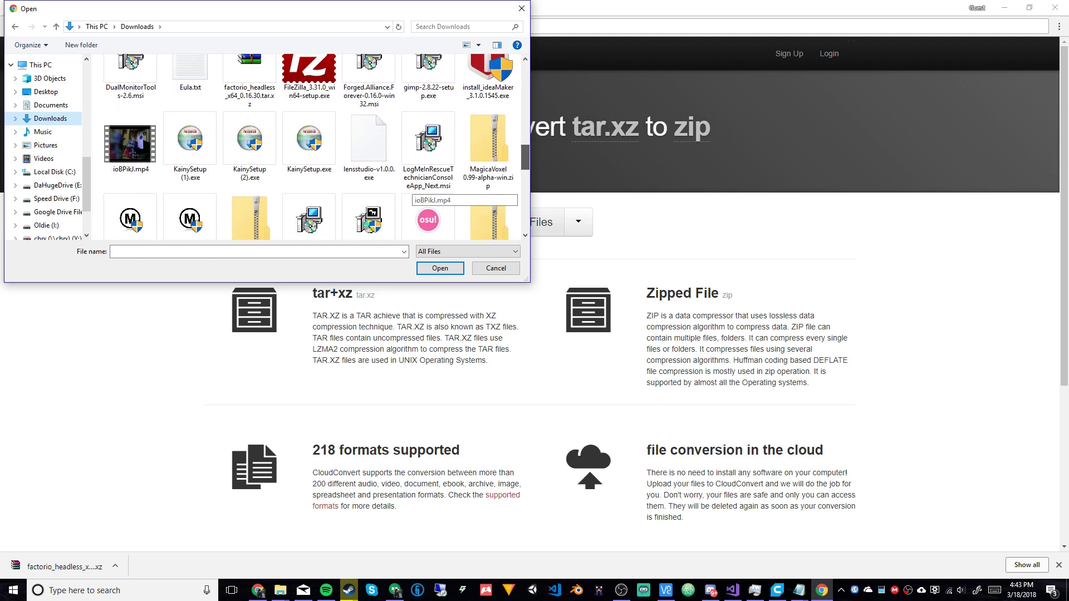
scroll(415, 189, "down", 8)
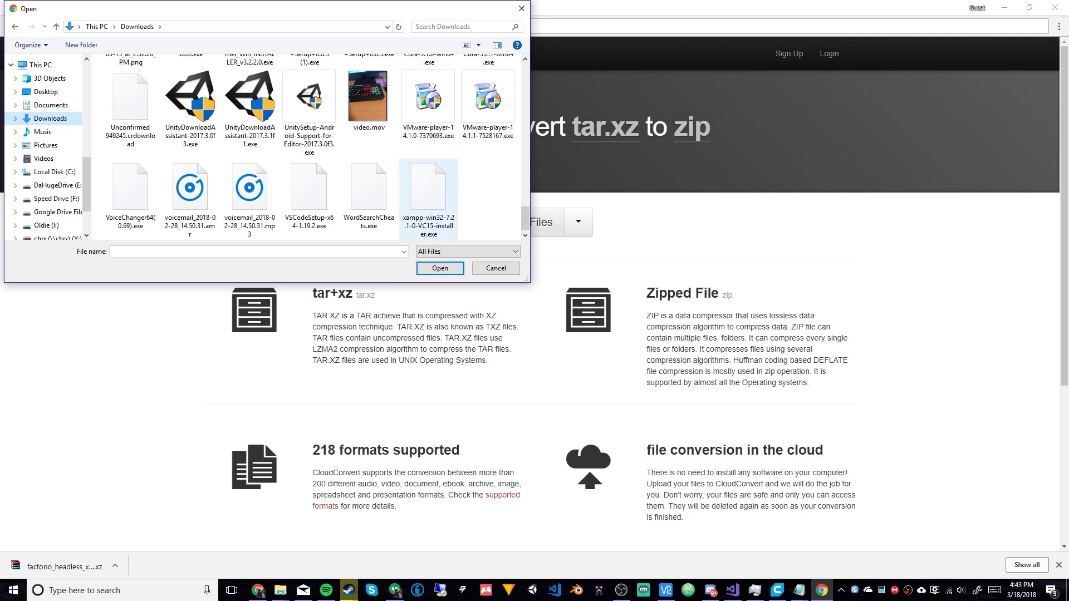
left_click(462, 26)
type("d")
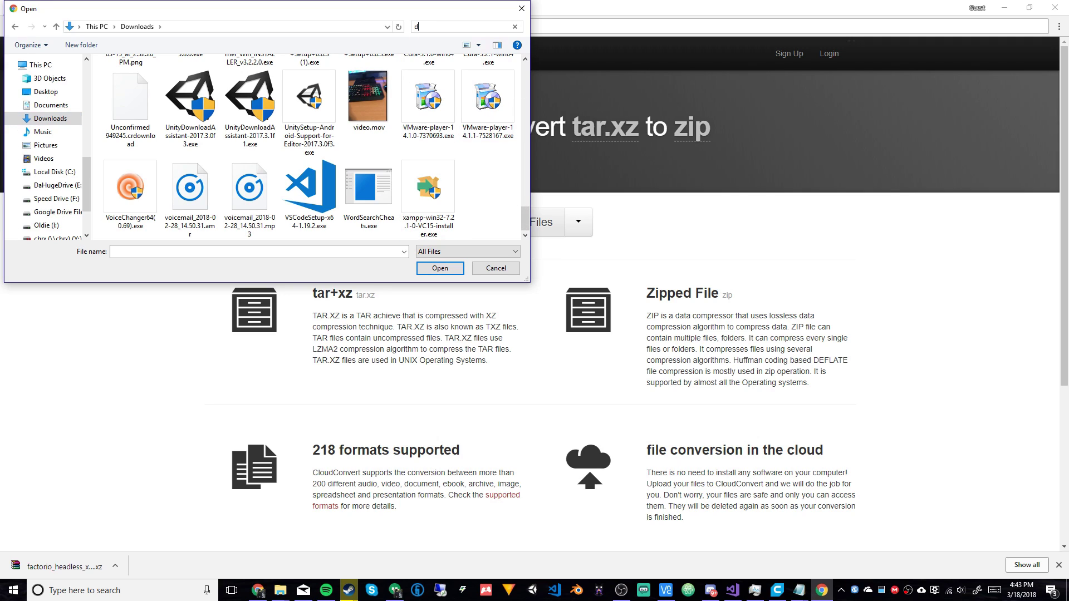
key("BackSpace")
type("fac")
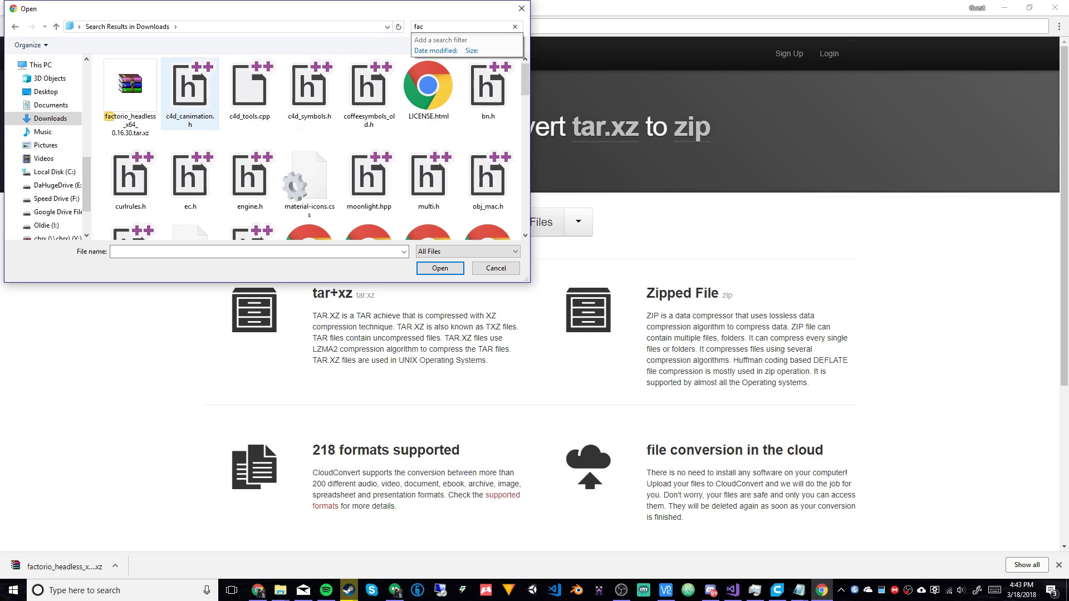
double_click(130, 89)
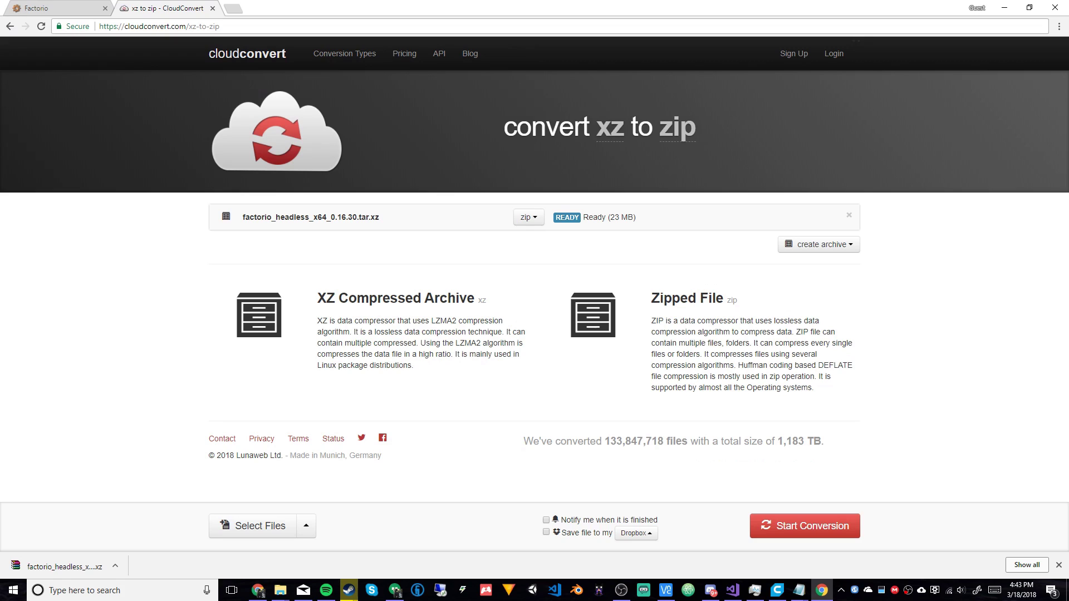
Start the zip conversion of the Factorio archive, cancel the upload, and switch to the ytTest window.
left_click(529, 217)
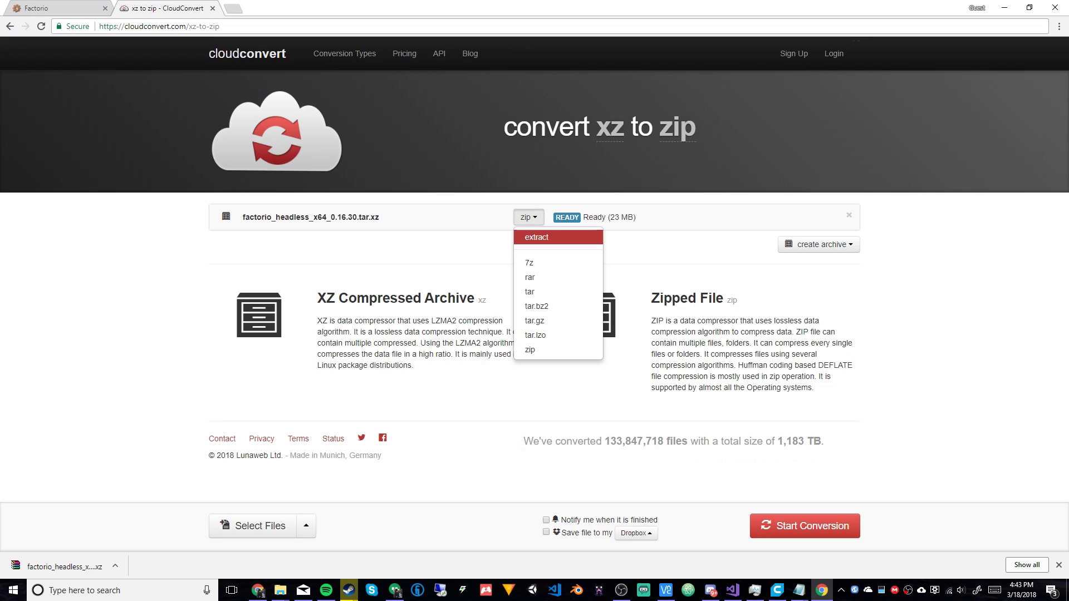
key("Escape")
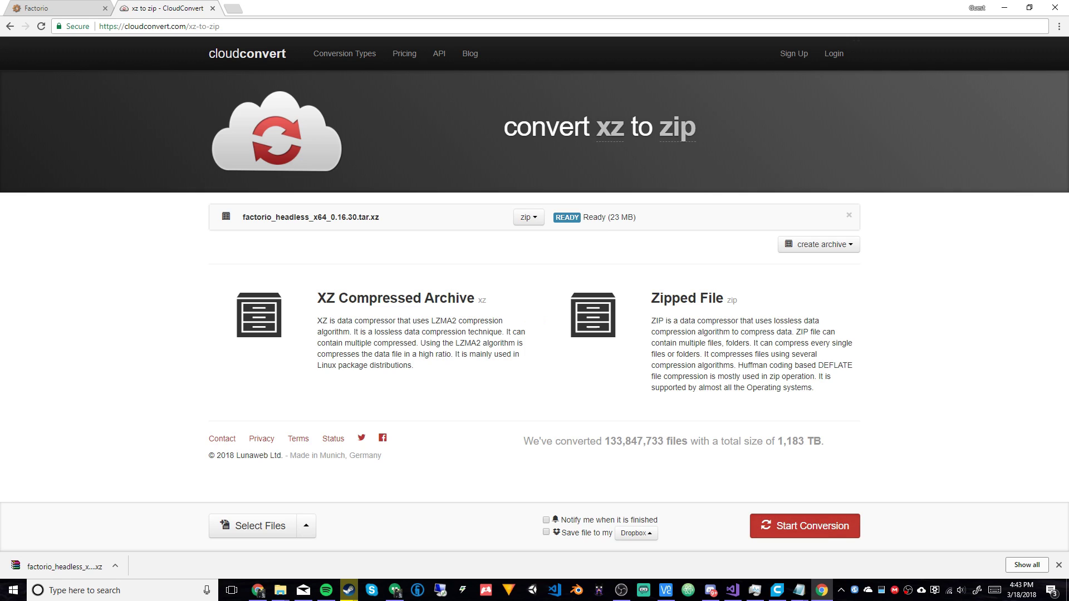
left_click(804, 525)
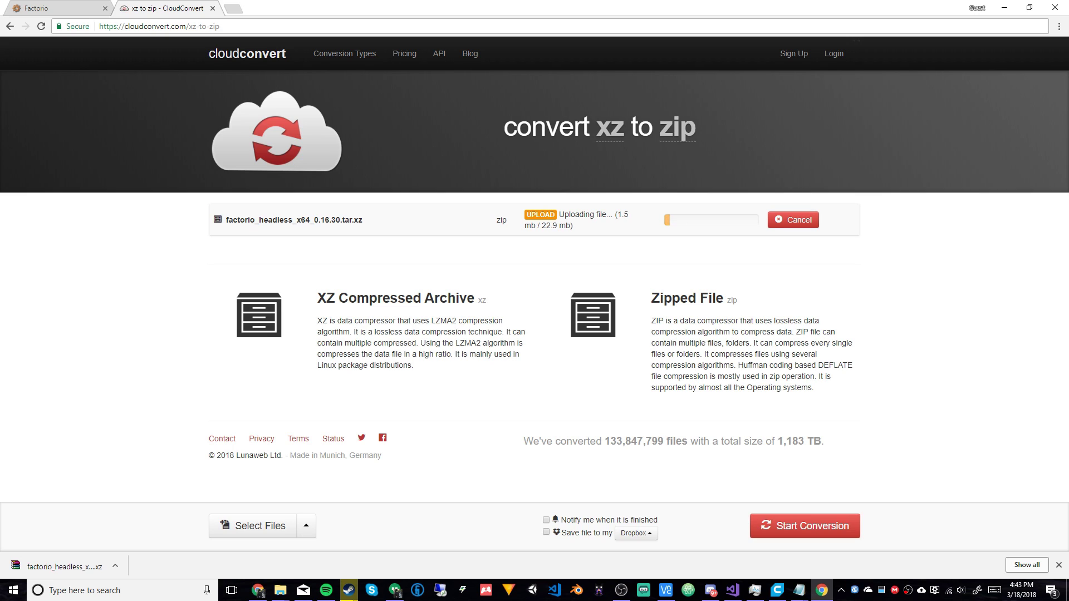
left_click(793, 220)
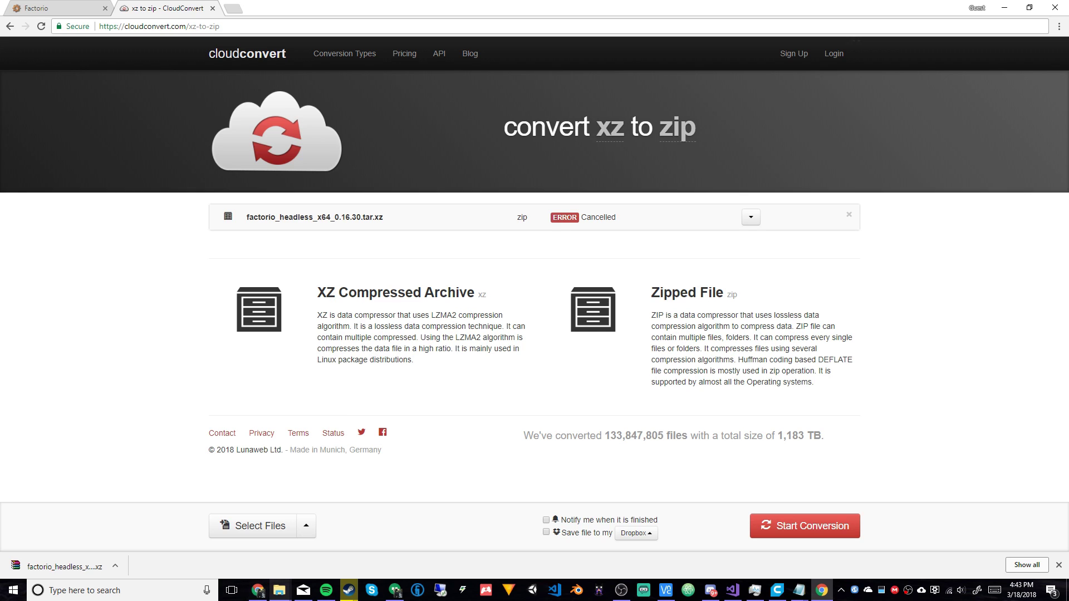
mouse_move(280, 590)
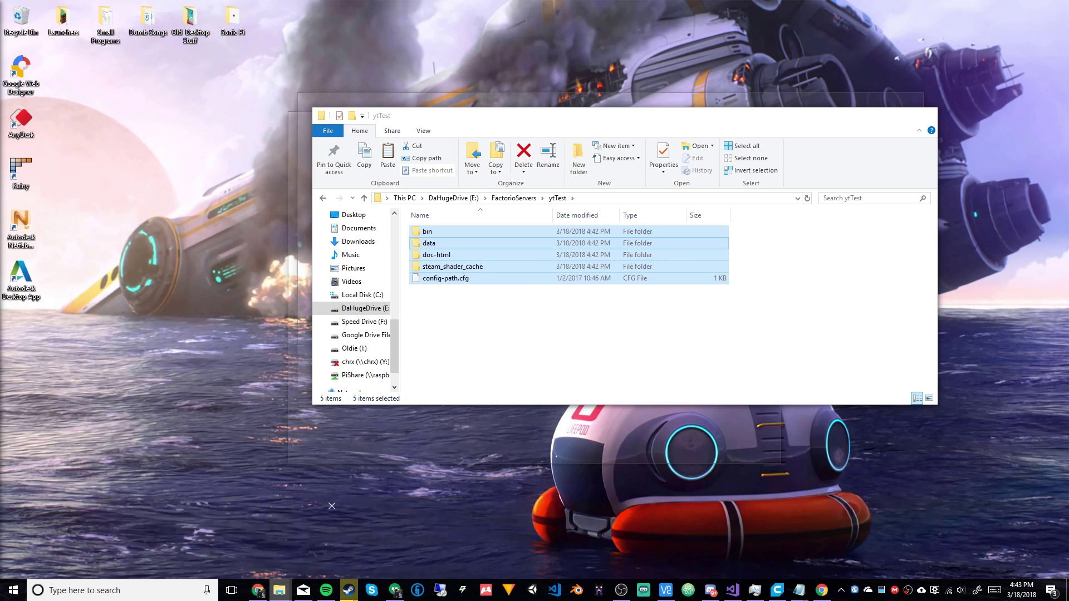
left_click(280, 543)
Extract factorio_headless_x64_0.16.30.tar.xz with WinRAR into its own factorio_headless_x64_0.16.30 folder.
left_click(279, 590)
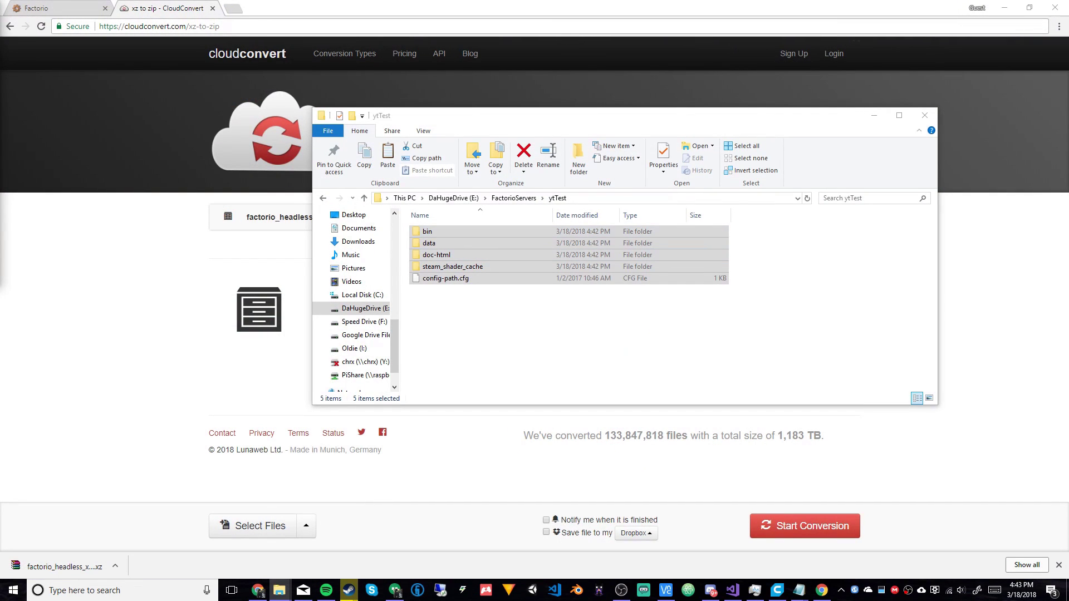
mouse_move(278, 590)
left_click(396, 542)
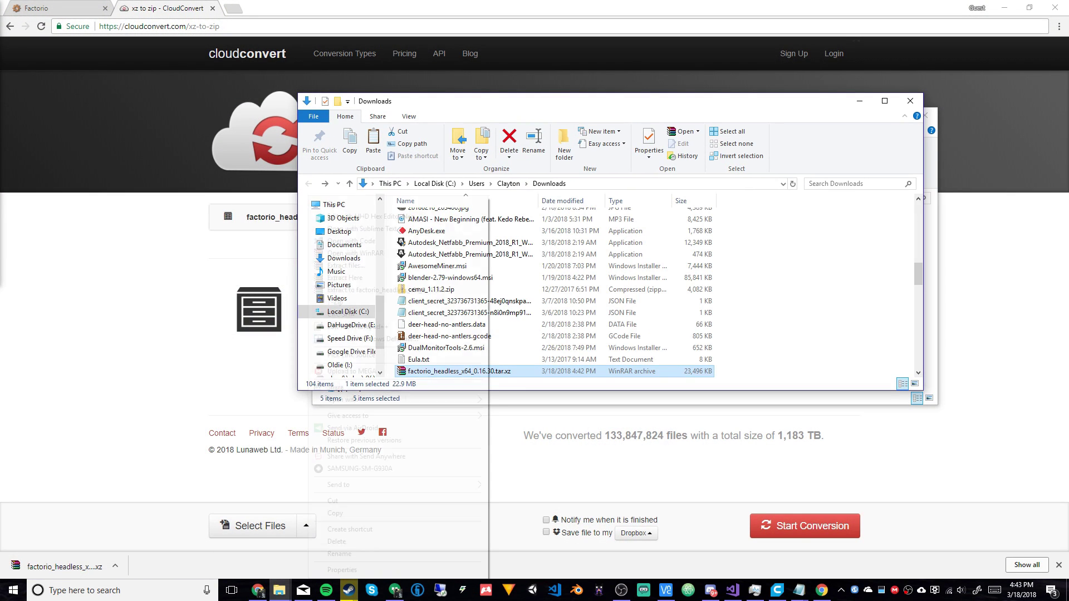
right_click(488, 370)
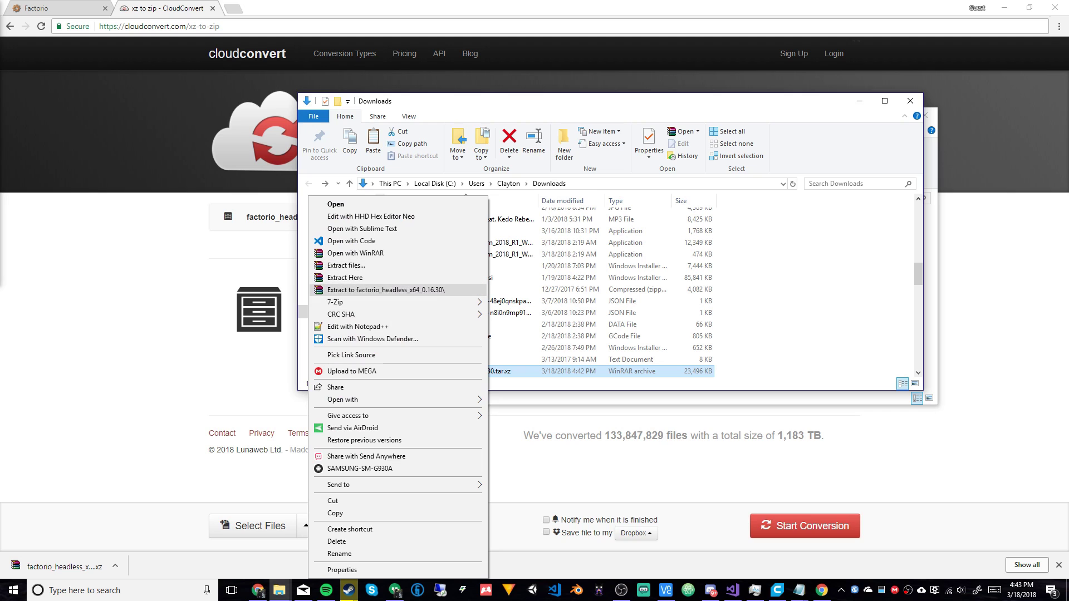
left_click(390, 289)
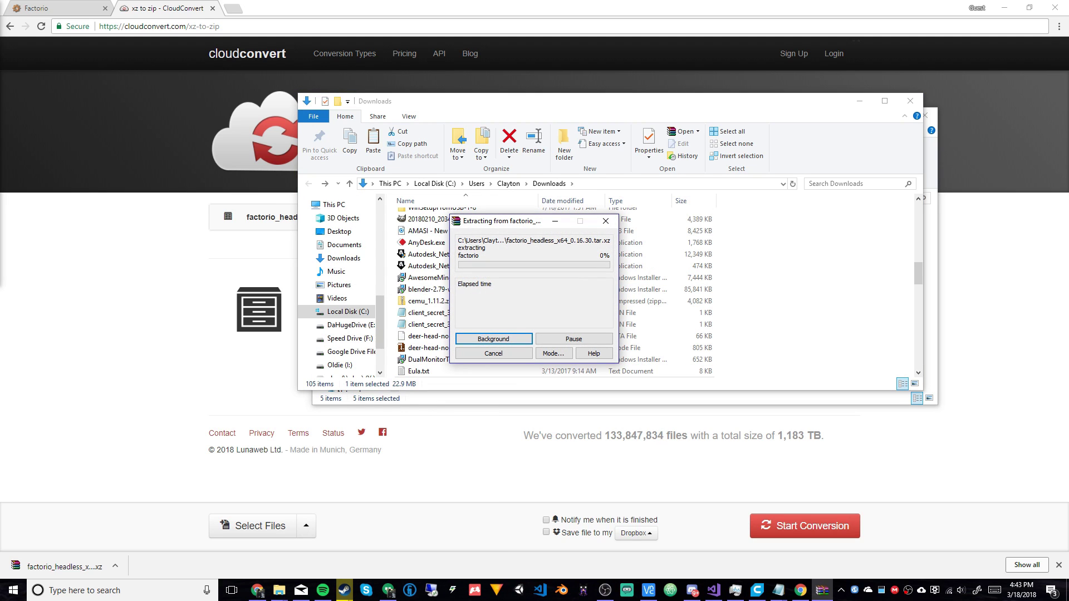
left_click_drag(501, 220, 156, 159)
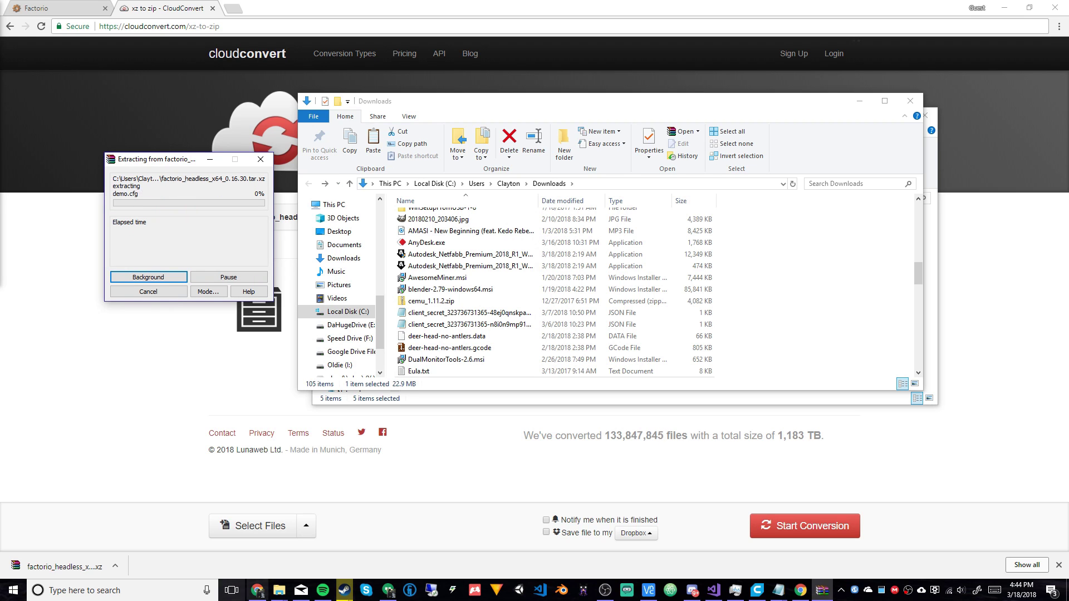
Let the extraction finish while browsing the Downloads folder on Local Disk (C:).
mouse_move(279, 590)
mouse_move(278, 537)
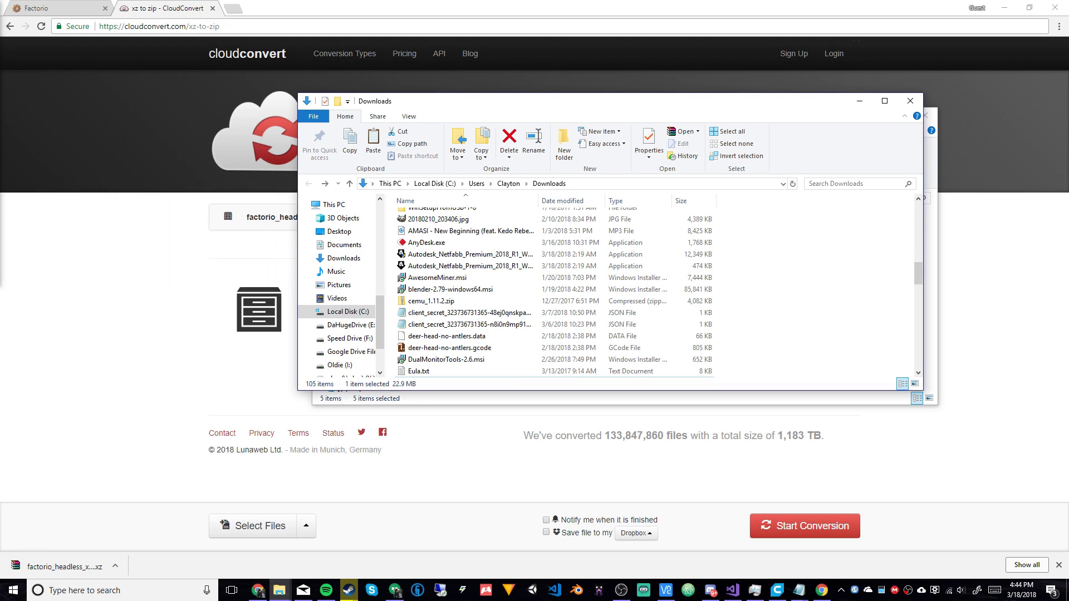
scroll(445, 330, "up", 7)
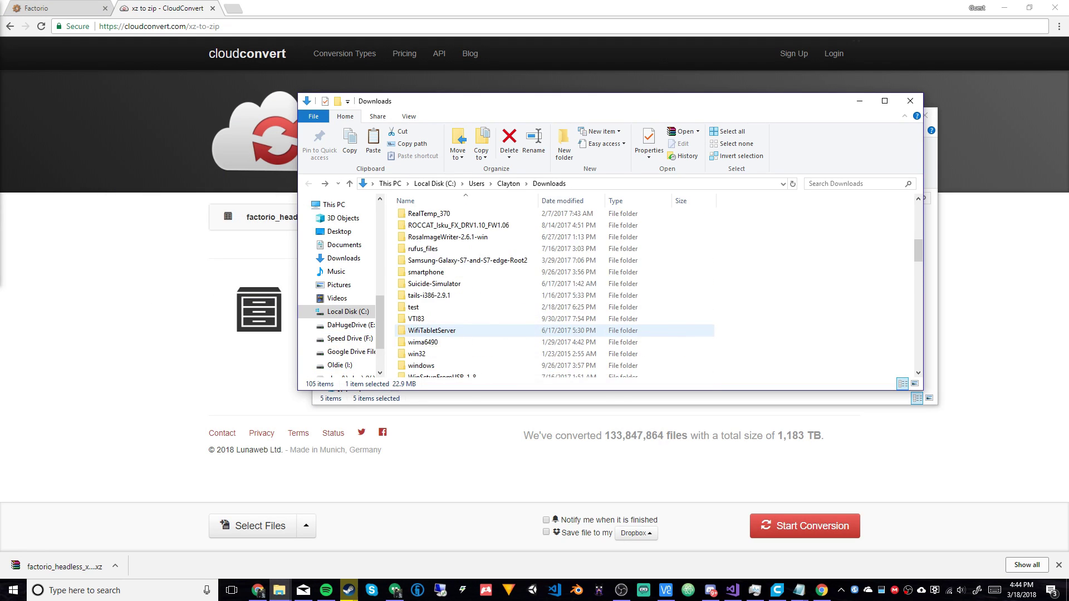
scroll(445, 329, "down", 7)
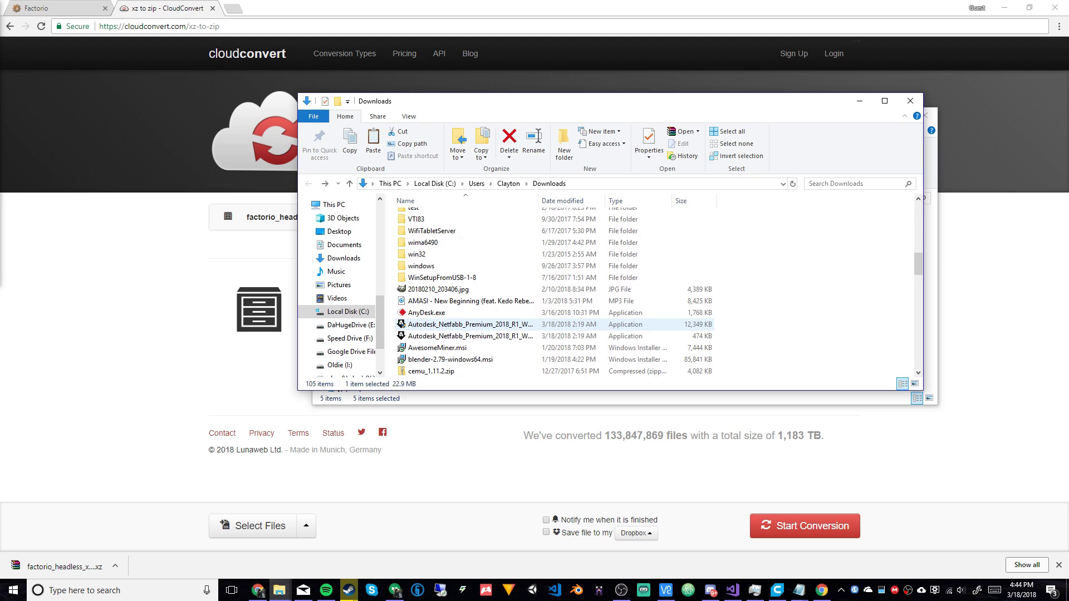
scroll(445, 329, "up", 3)
scroll(445, 330, "up", 5)
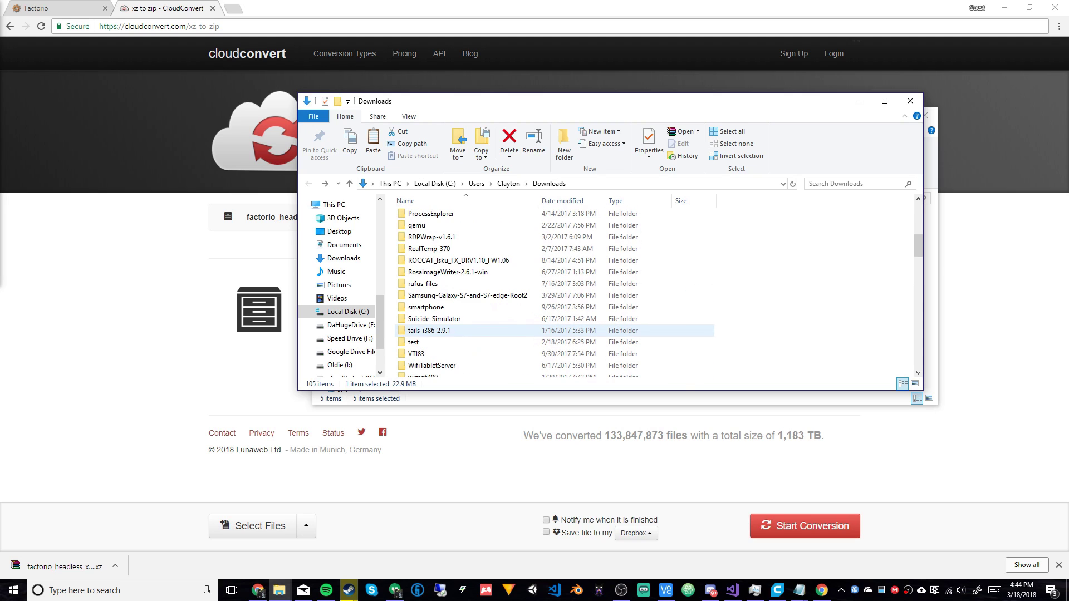
scroll(445, 330, "up", 2)
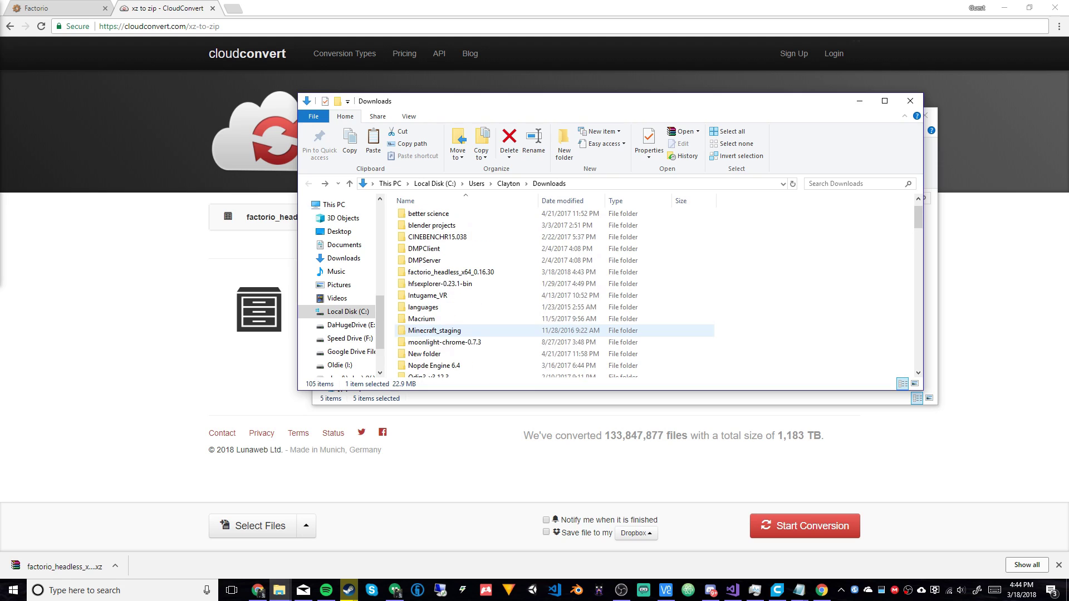
scroll(445, 272, "down", 3)
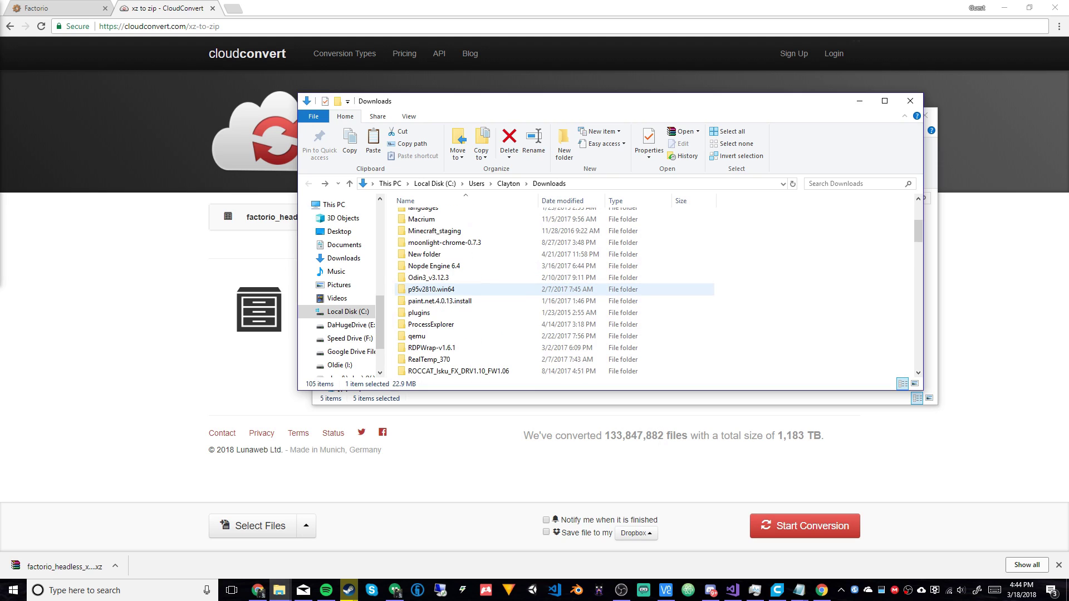
Search Downloads for factorio and open factorio > data > server-settings.example.json in Notepad.
left_click(852, 184)
type("fa")
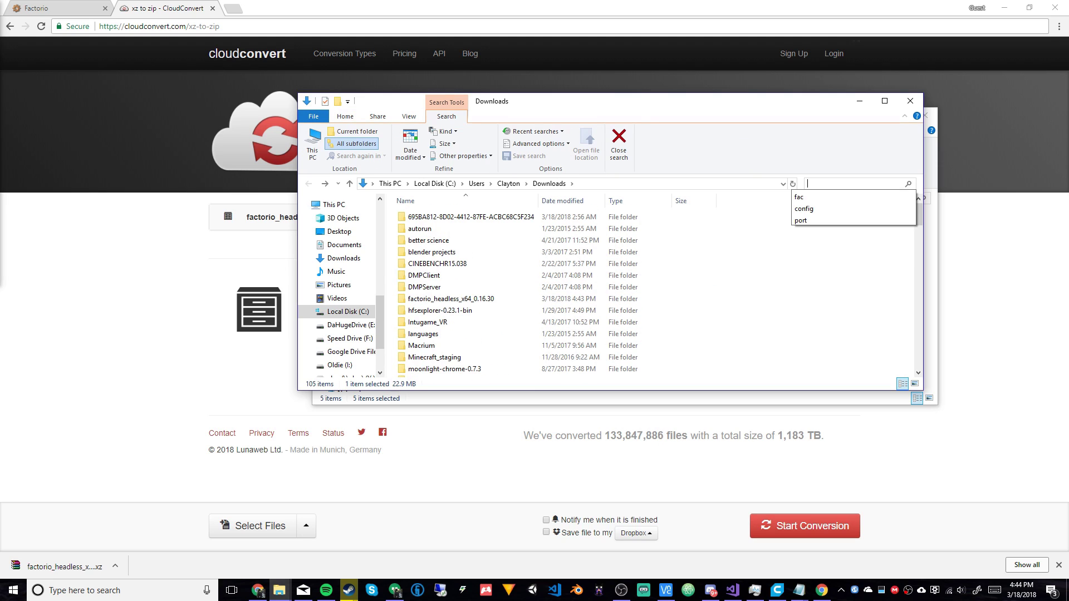
type("ctorio")
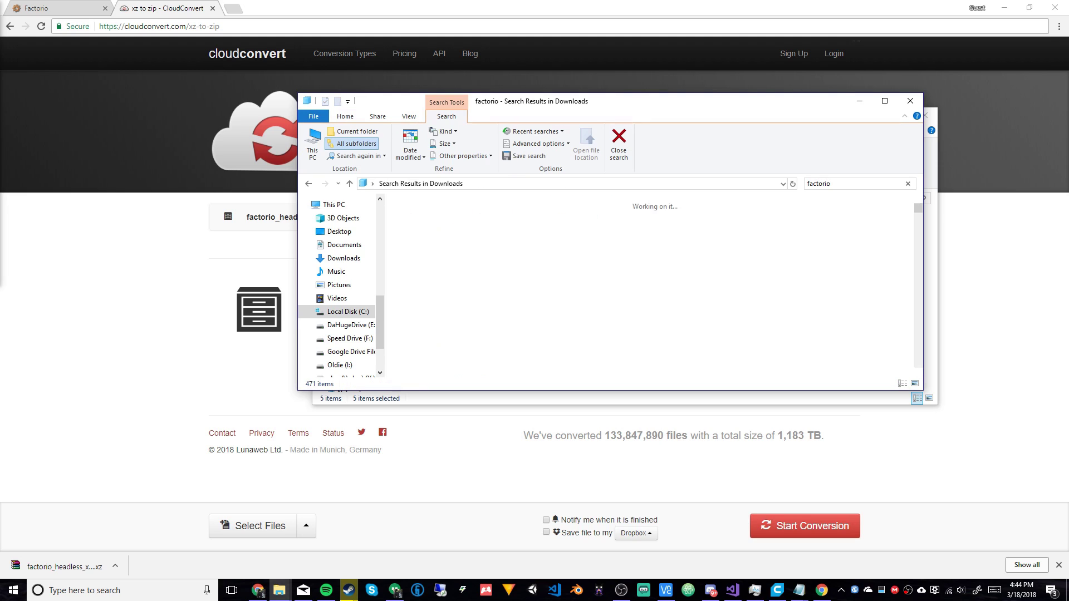
key("Down")
key("Down")
key("Down")
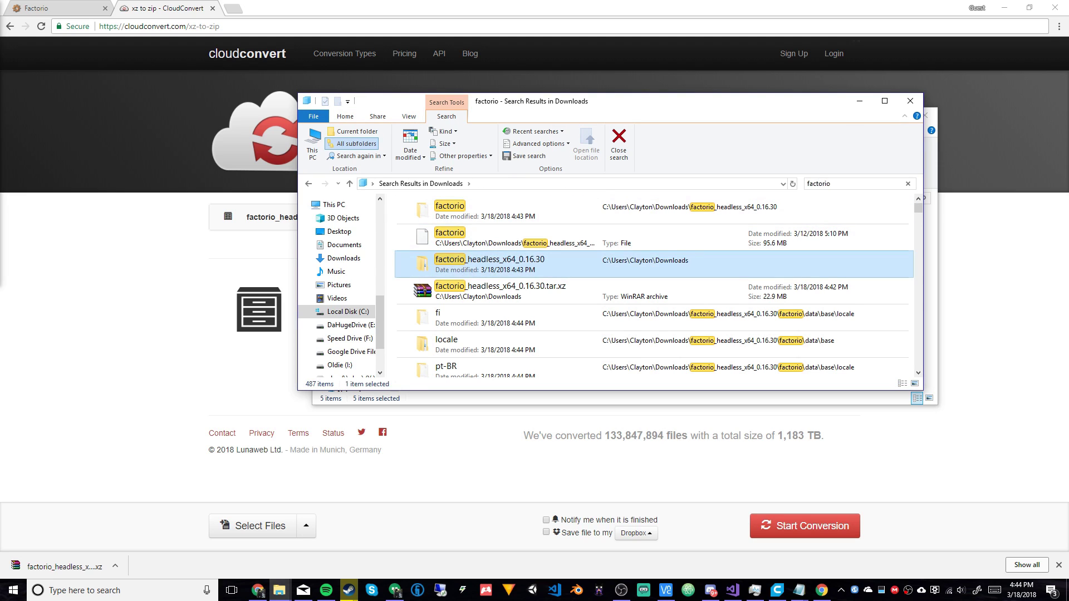
key("Return")
key("Down")
key("Return")
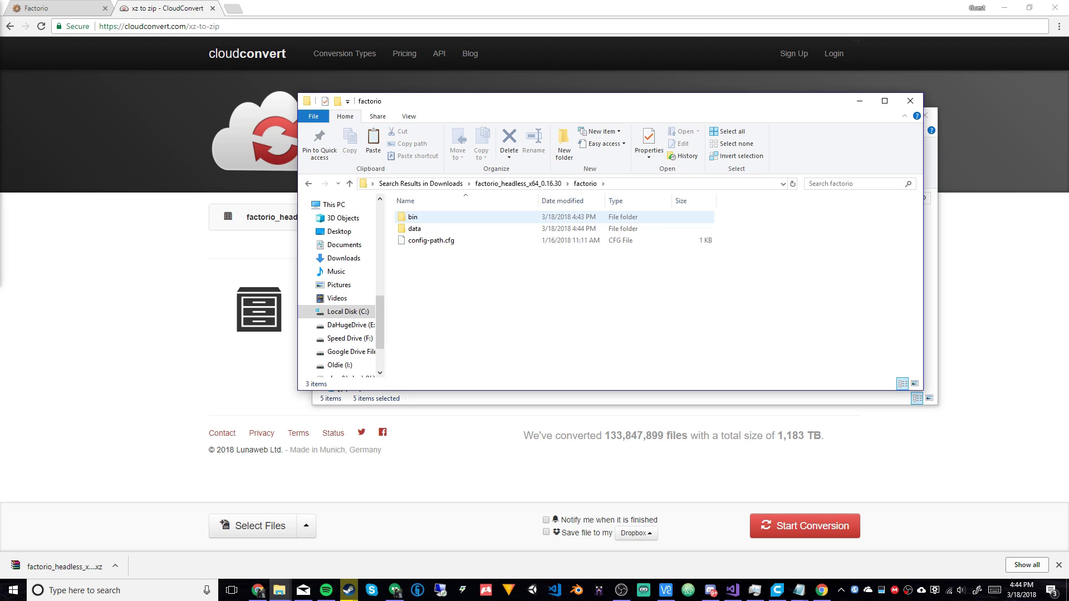
key("Down")
key("Return")
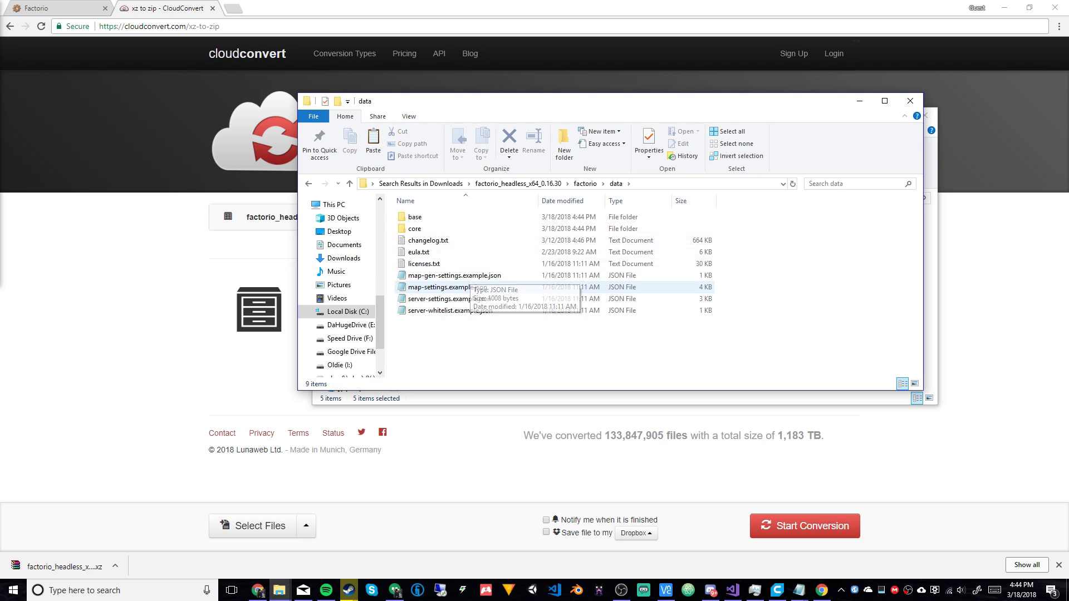
key("Down")
key("Return")
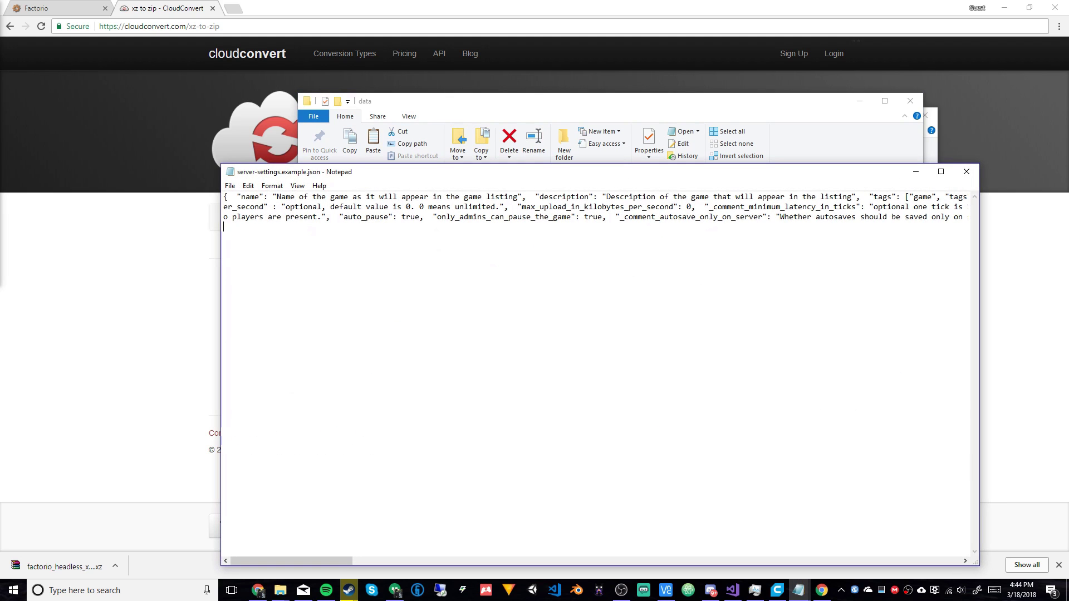
Copy the entire example server settings text, undoing the accidental deletion.
key("ctrl+a")
key("ctrl+c")
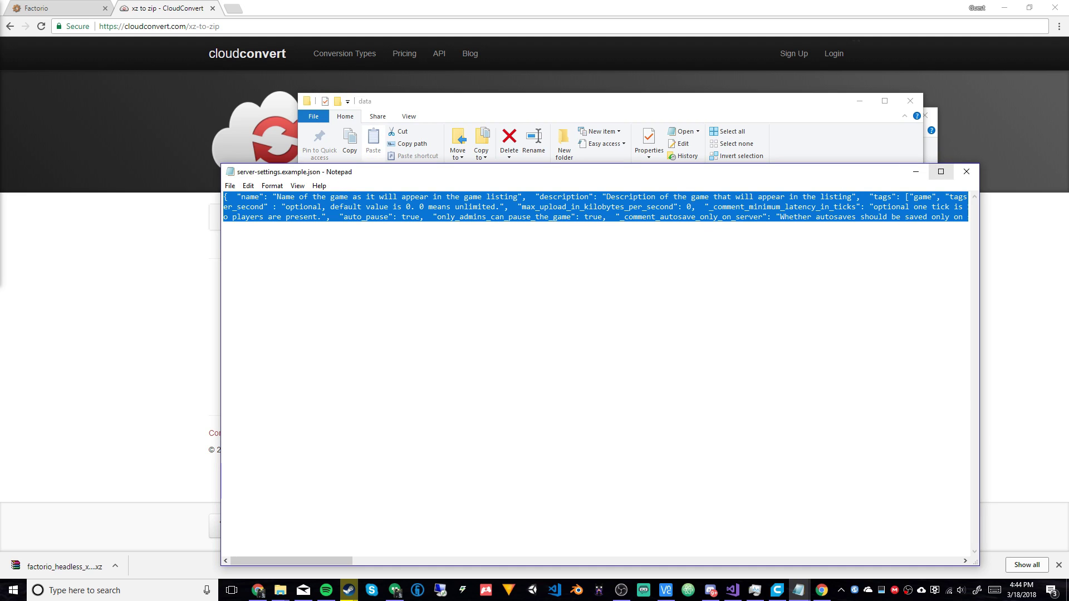
key("Left")
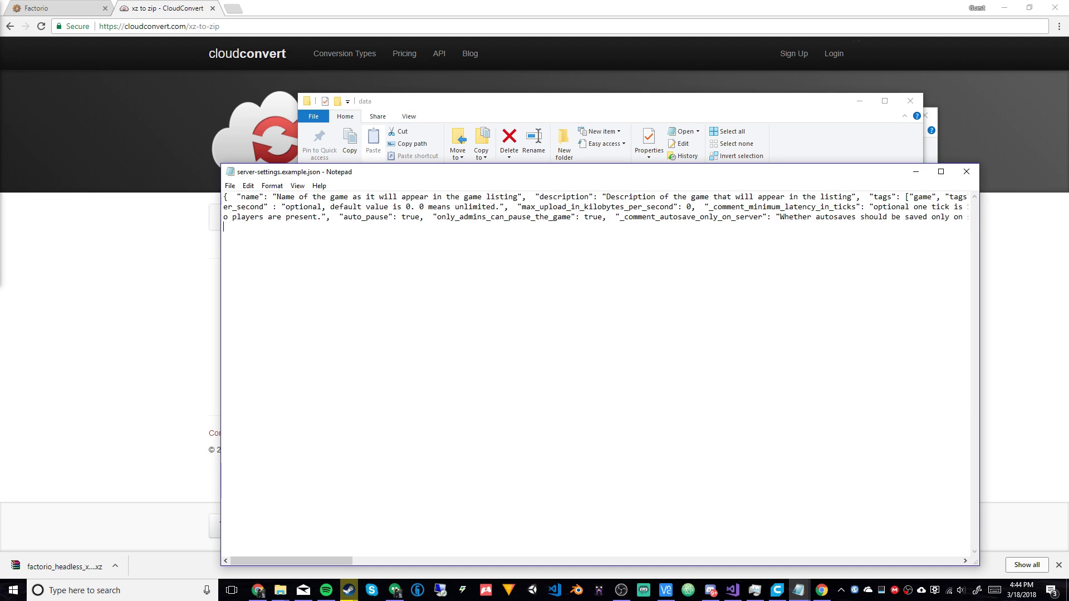
key("ctrl+End")
key("ctrl+a")
key("Delete")
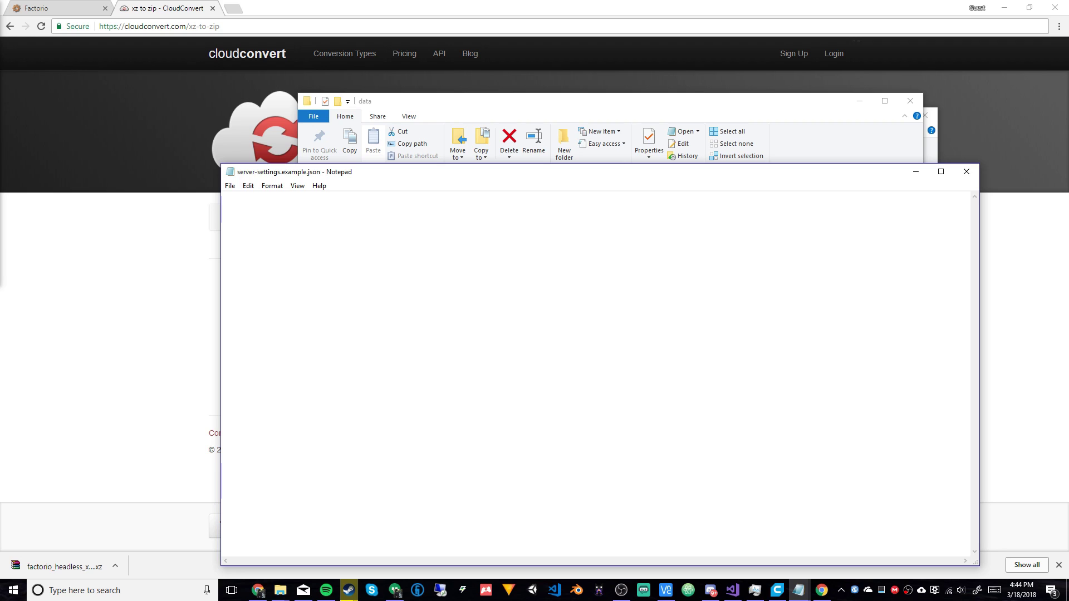
key("ctrl+z")
Close server-settings.example.json without saving and return to the browser's address bar.
left_click(967, 172)
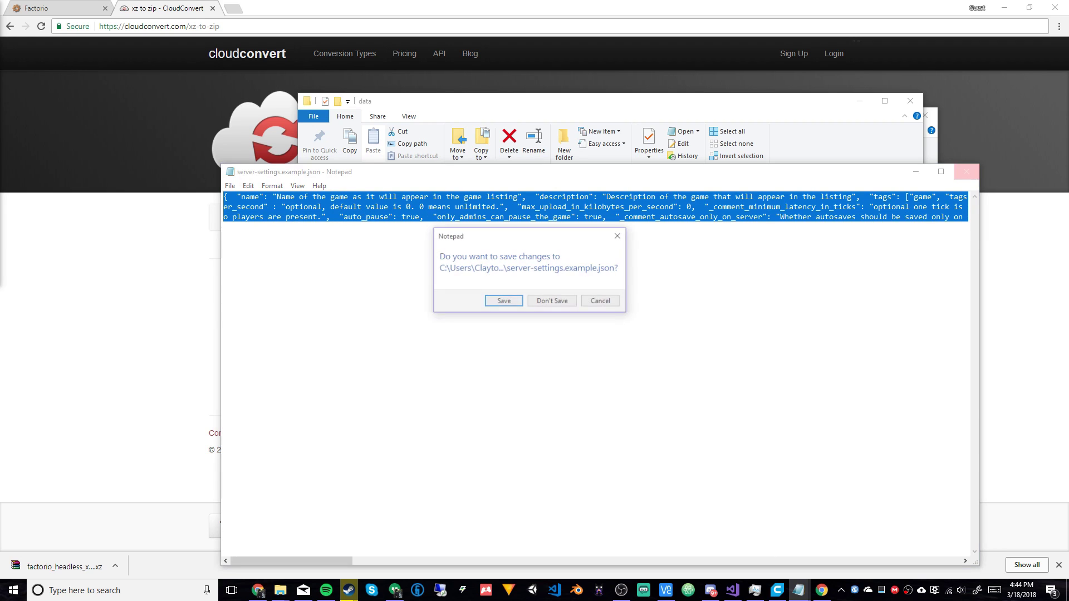
left_click(553, 301)
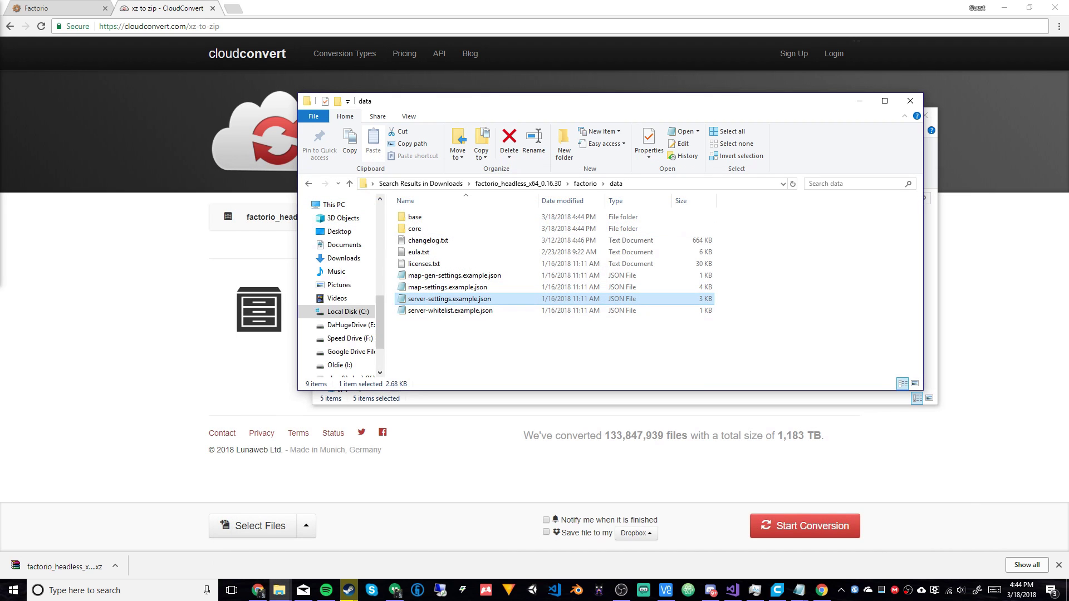
key("alt+Tab")
key("ctrl+l")
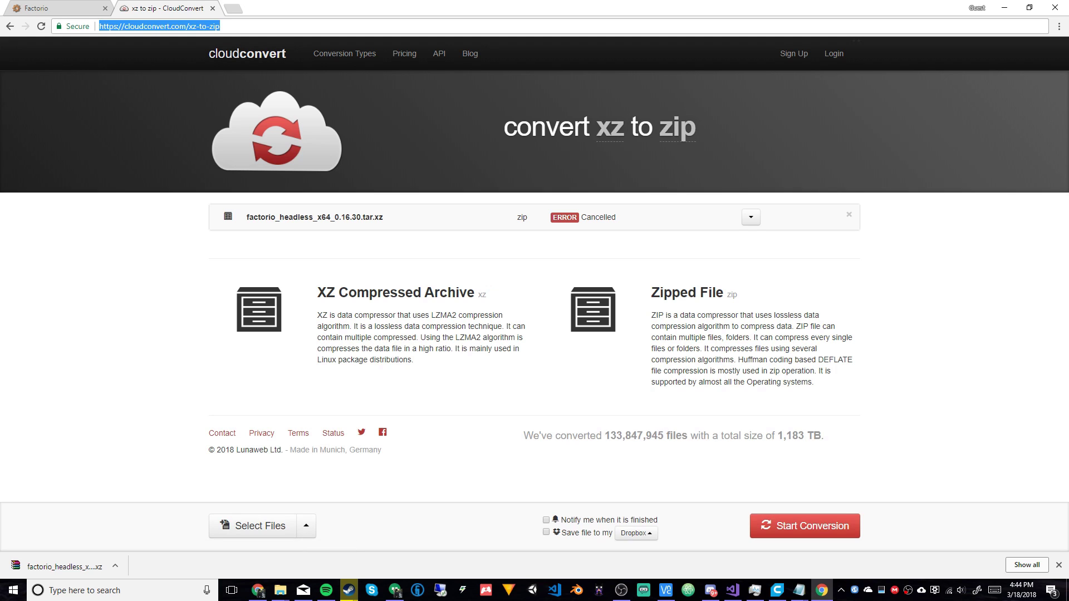
Search the web for 'json viewer' and open the Online JSON Viewer site.
type("json")
key("Return")
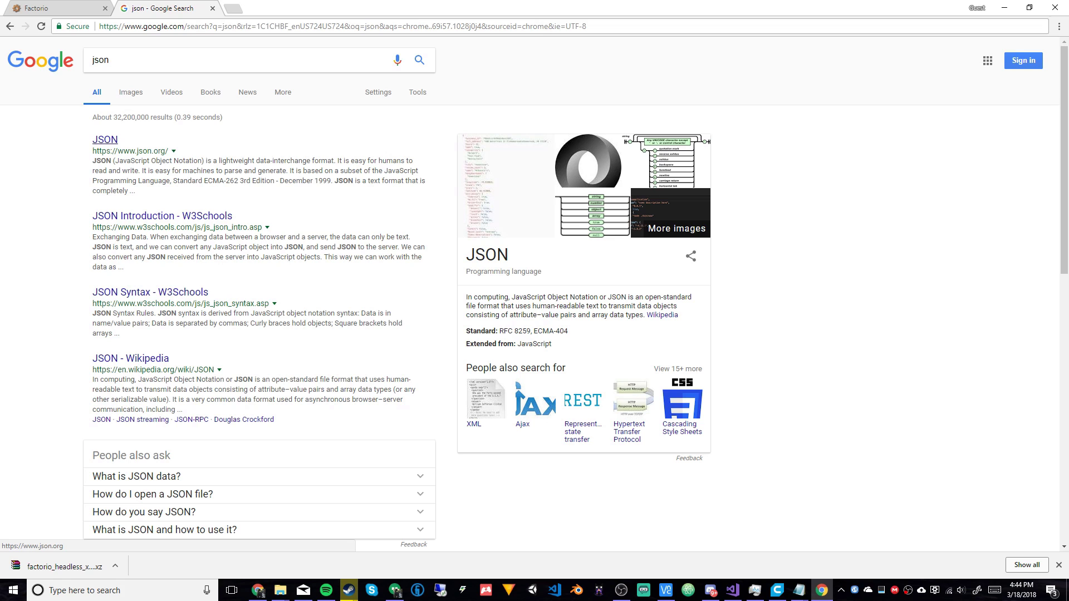
type("viewer")
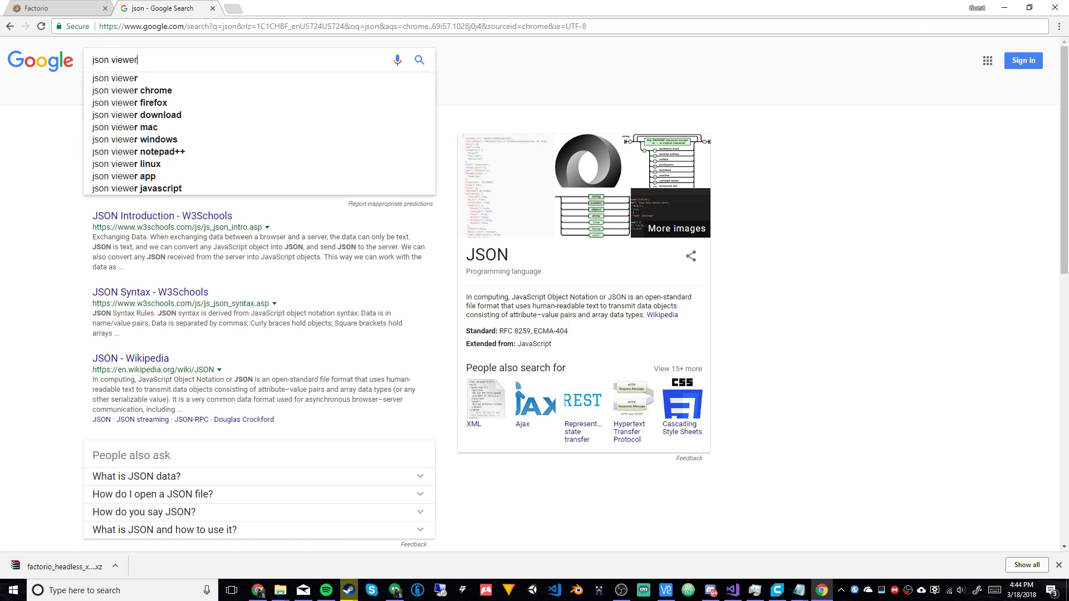
key("Return")
left_click(137, 140)
Paste the server settings into the viewer, format them, and select all the formatted JSON.
key("ctrl+v")
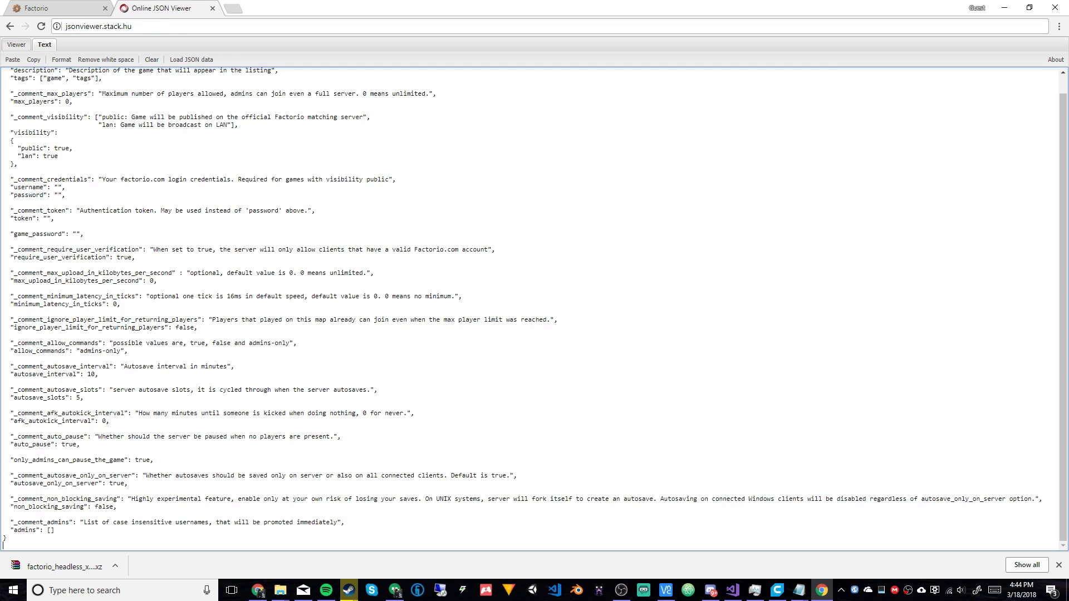
left_click(61, 60)
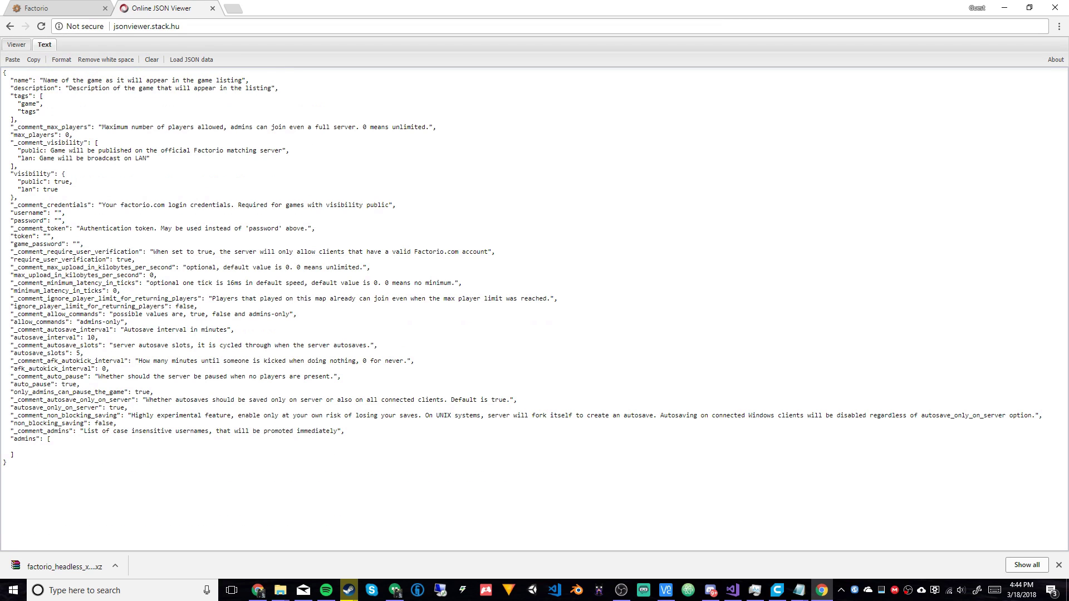
key("ctrl+a")
key("ctrl+c")
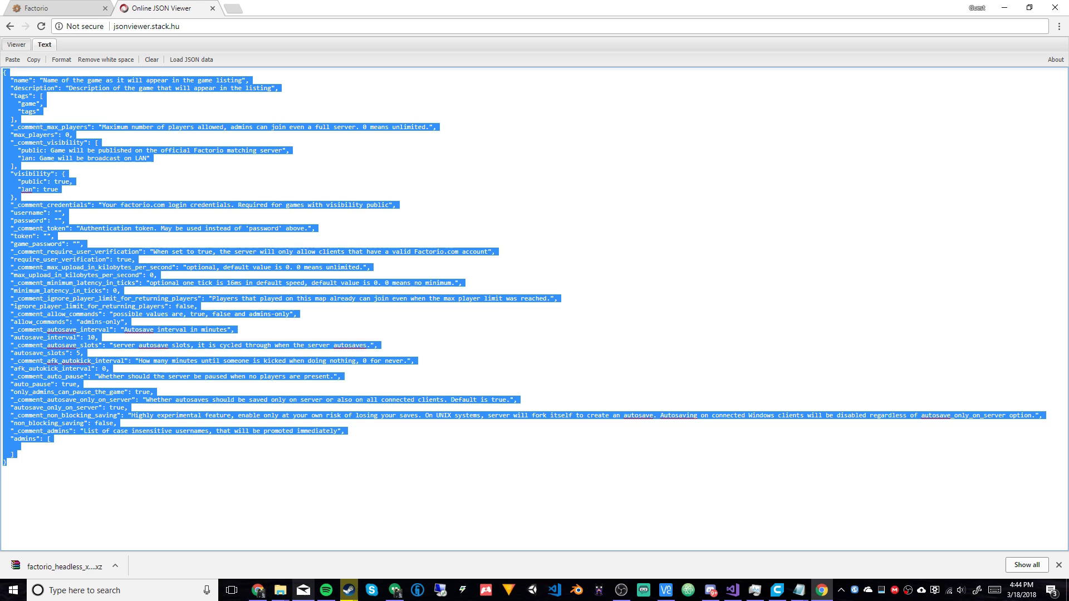
left_click(280, 590)
left_click(400, 542)
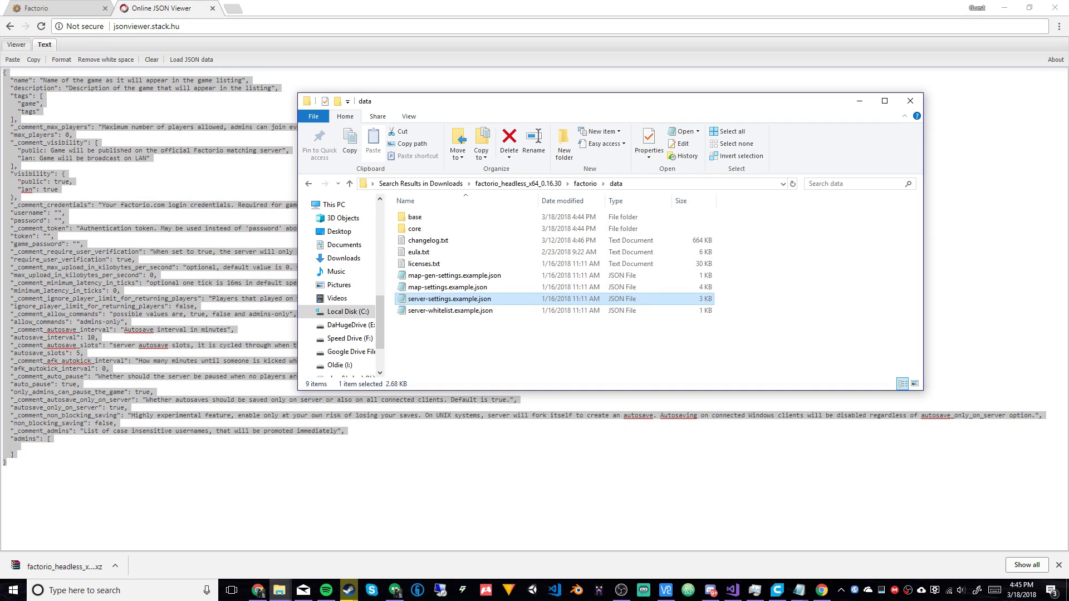
key("alt+Tab")
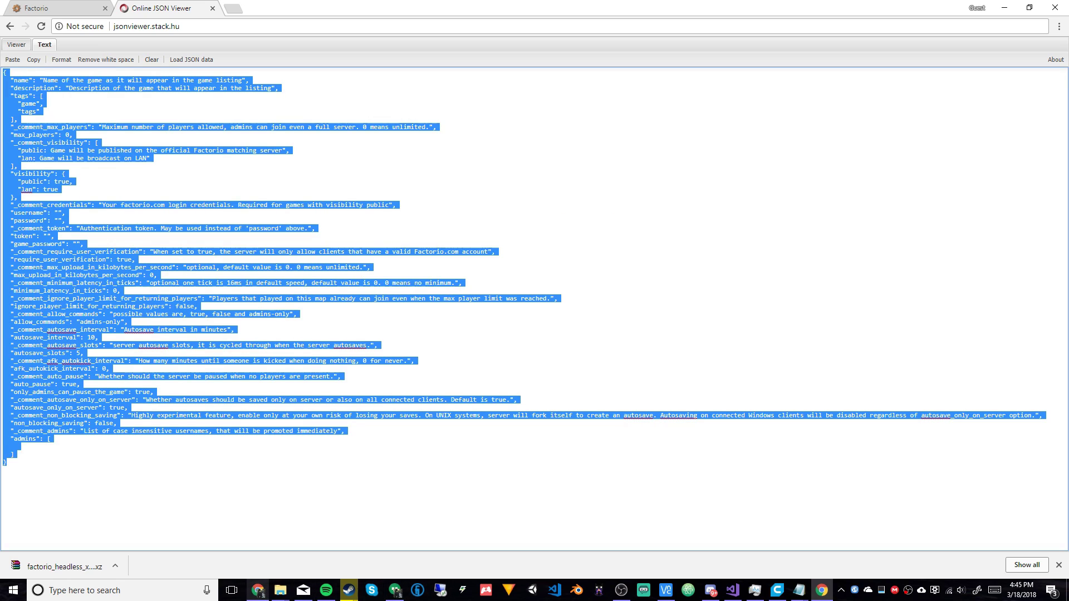
left_click(279, 590)
Create server-settings.json in ytTest, open it in Notepad, and paste the formatted settings.
left_click(217, 542)
right_click(500, 313)
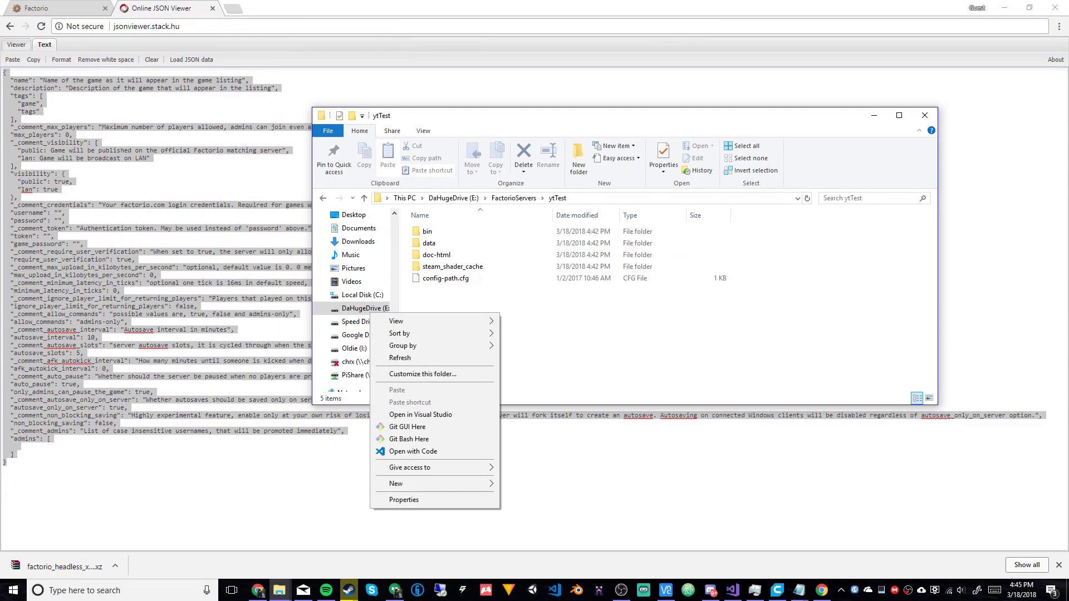
mouse_move(473, 484)
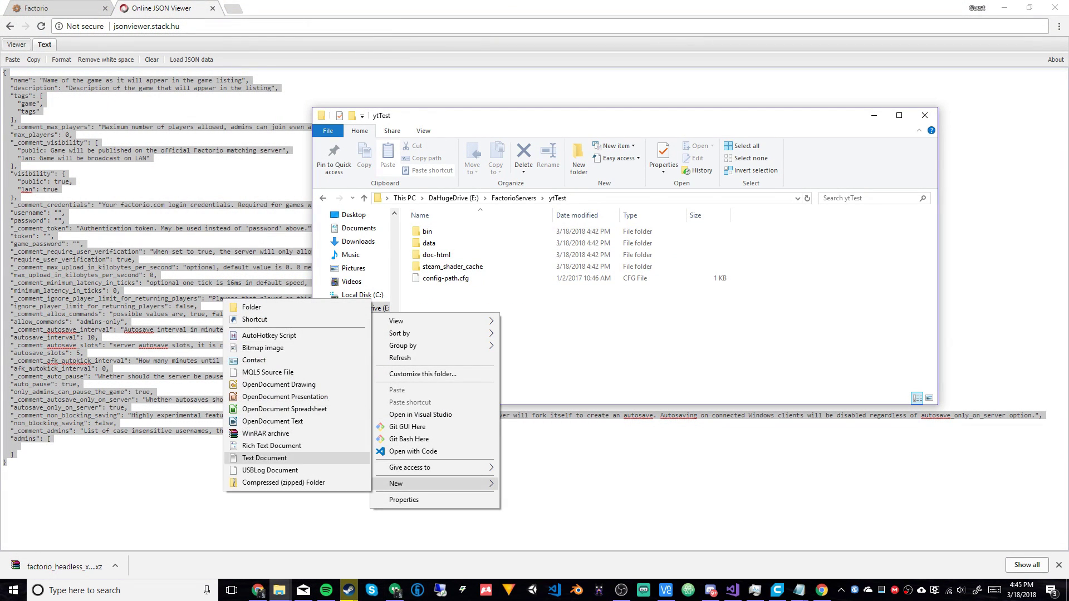
left_click(265, 458)
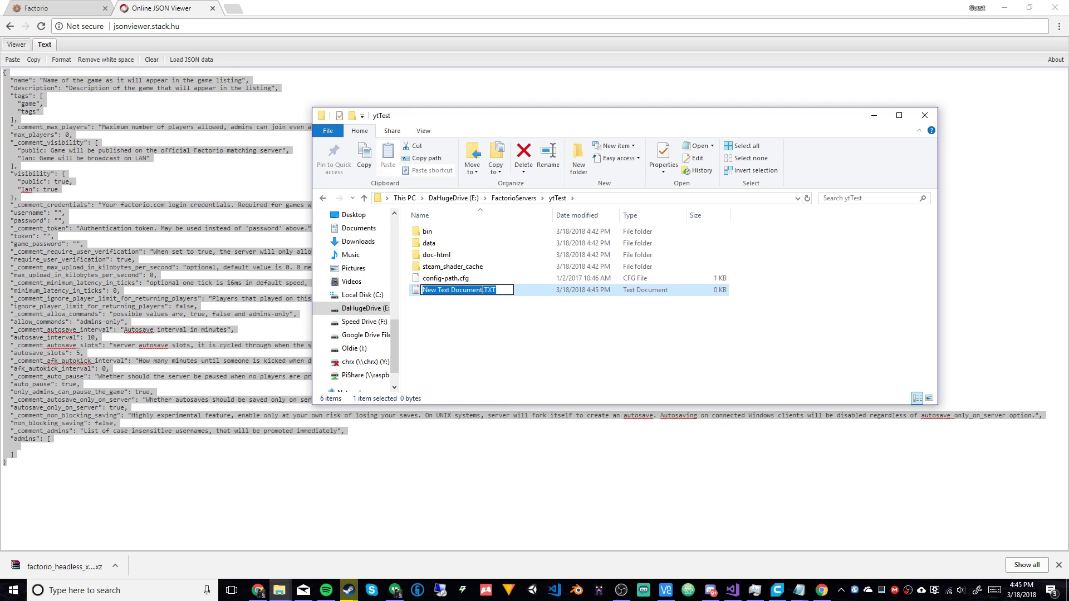
type("server")
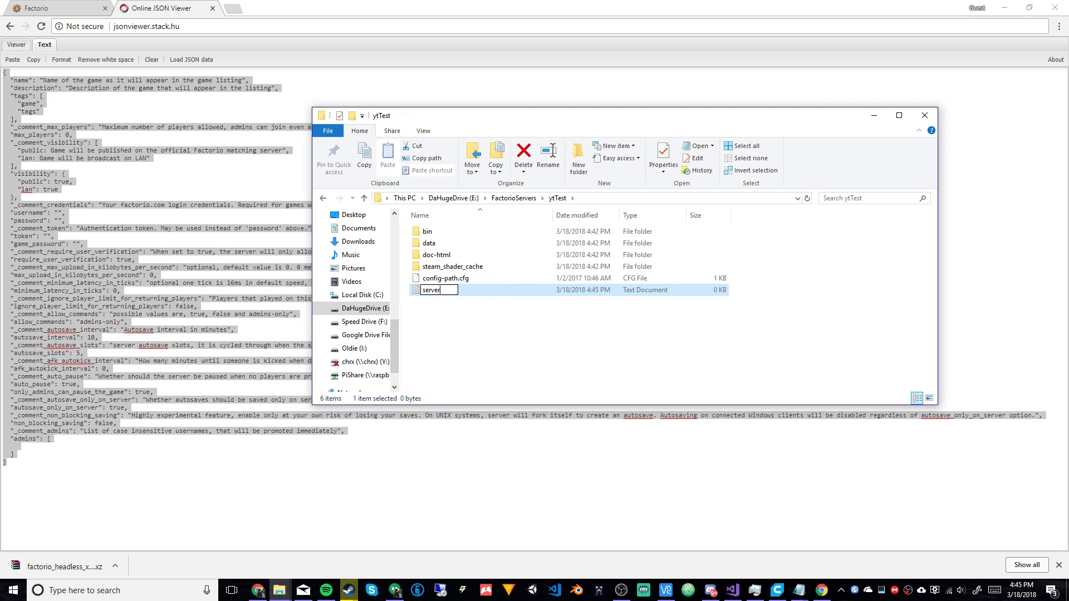
type("-settings.json")
key("Return")
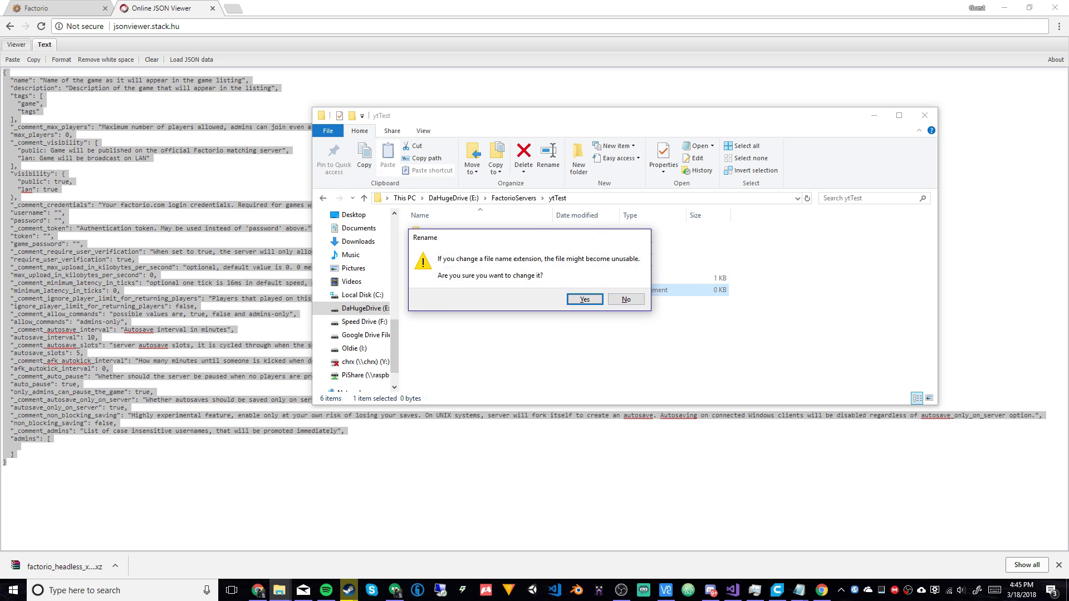
key("Return")
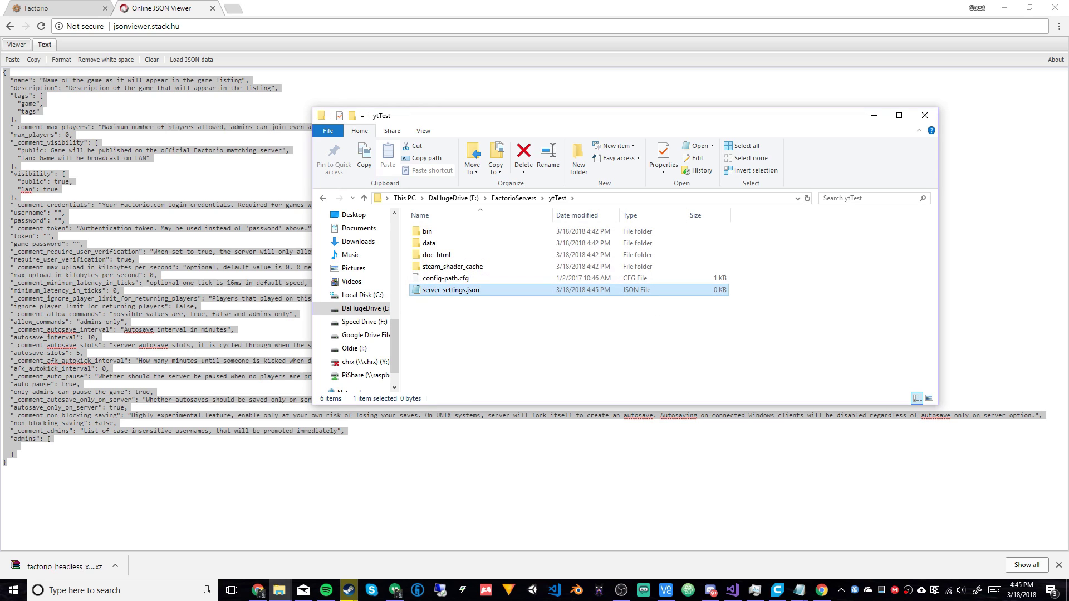
key("Return")
key("ctrl+v")
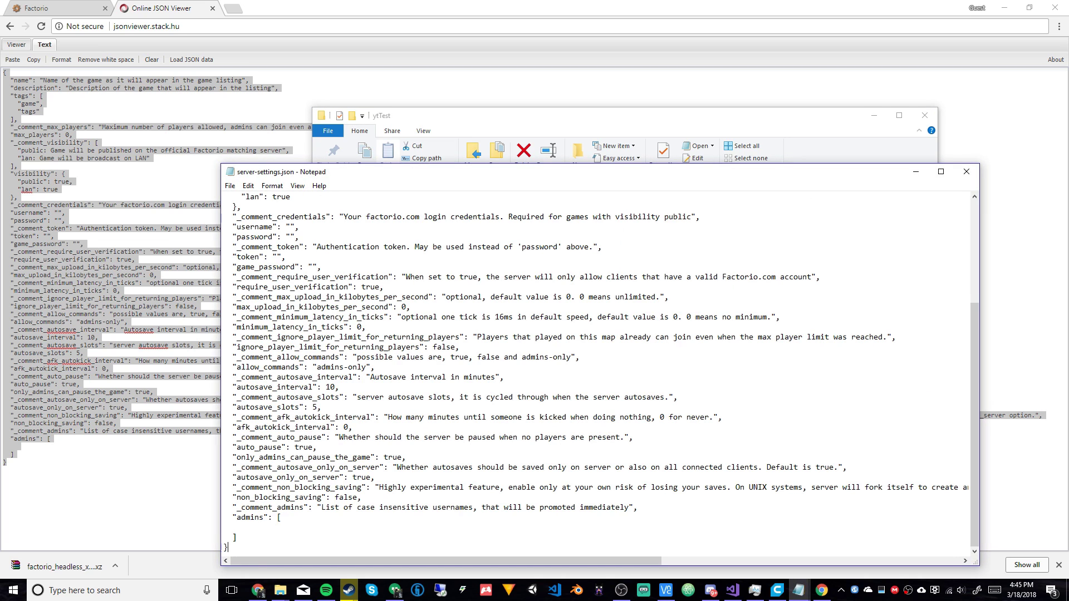
Change the server name value to 'ytTest' and the description to 'tutorial'.
scroll(601, 373, "up", 5)
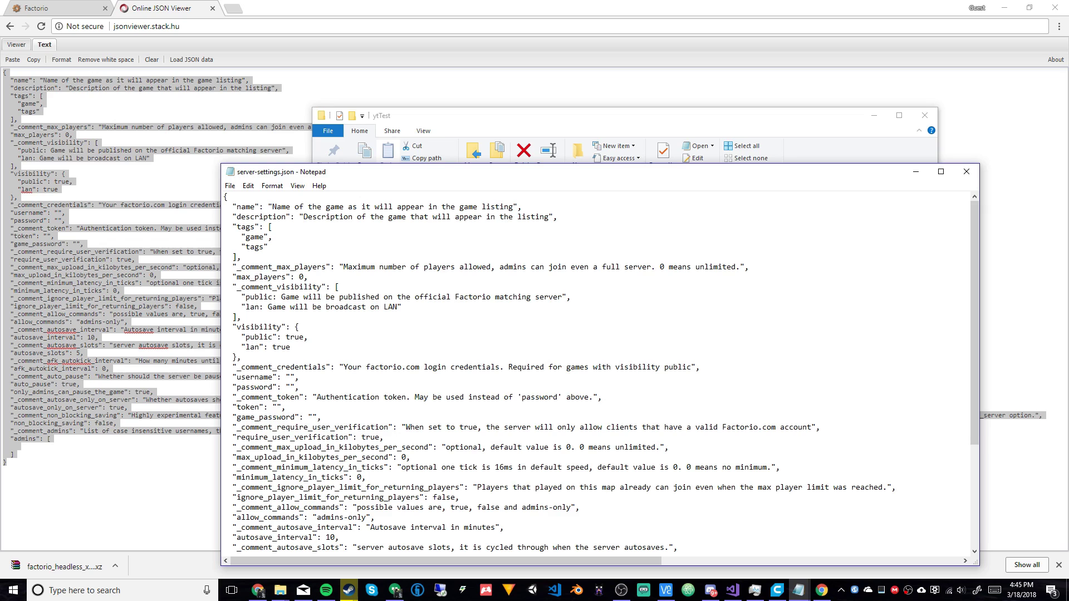
left_click_drag(513, 207, 277, 206)
key("BackSpace")
key("BackSpace")
type("ytTest")
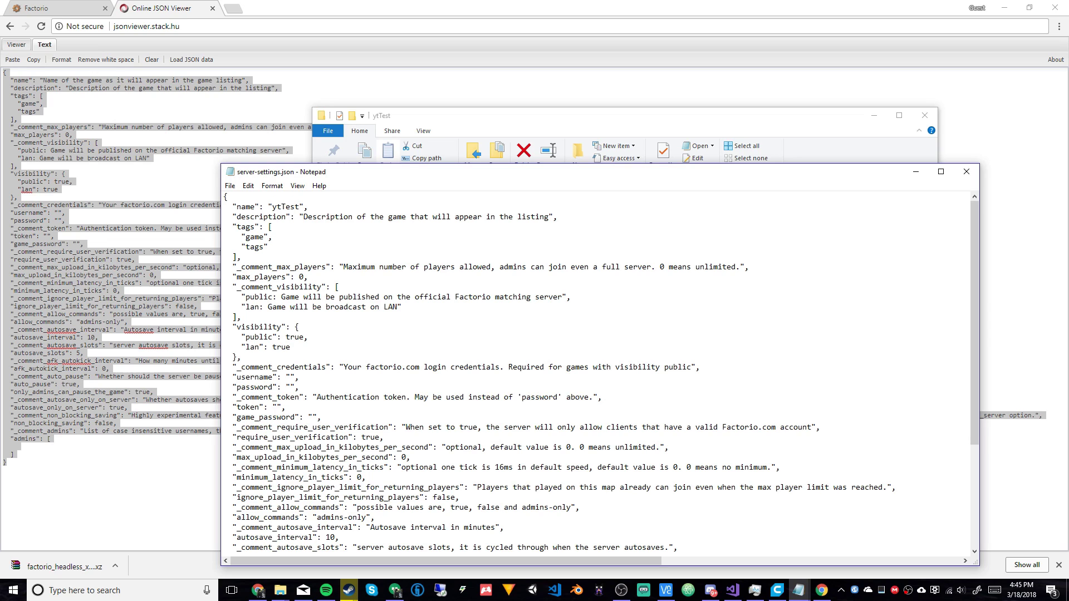
left_click_drag(550, 216, 308, 216)
key("BackSpace")
type("Tutor")
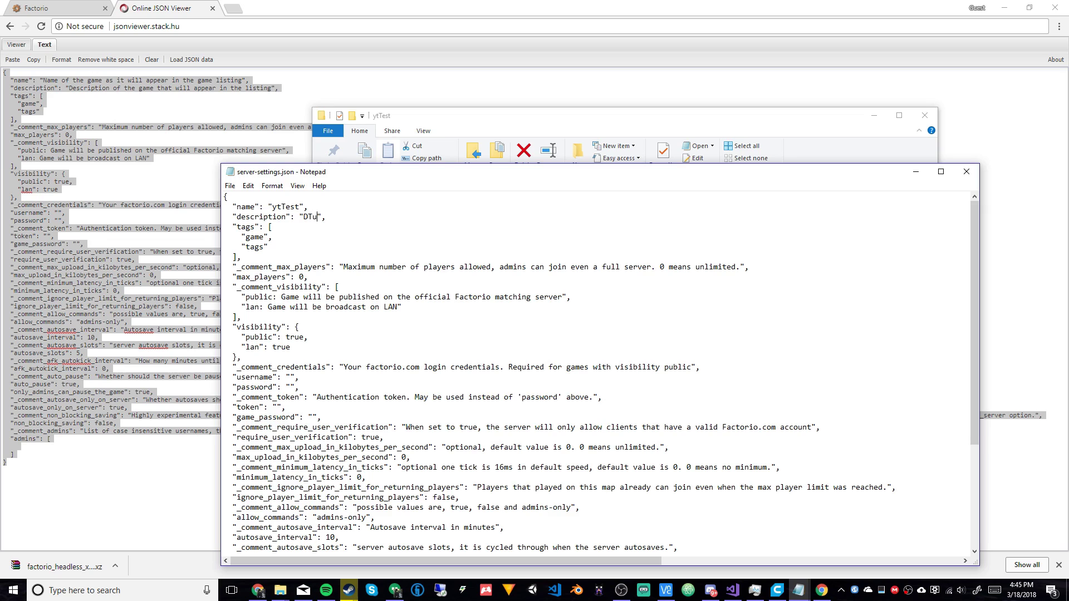
type("ial")
key("BackSpace")
key("BackSpace")
key("BackSpace")
key("BackSpace")
key("BackSpace")
key("BackSpace")
key("BackSpace")
key("BackSpace")
key("BackSpace")
type("tutorial")
Highlight the max_players and public/lan visibility settings to review them.
left_click_drag(344, 267, 490, 267)
left_click(308, 277)
left_click_drag(232, 277, 299, 277)
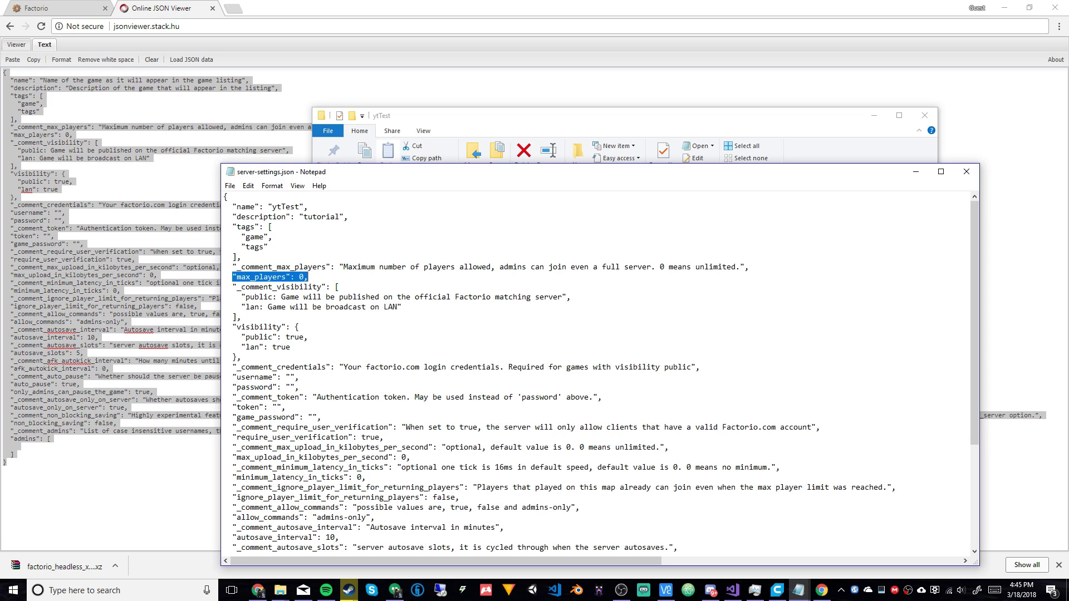
left_click(302, 277)
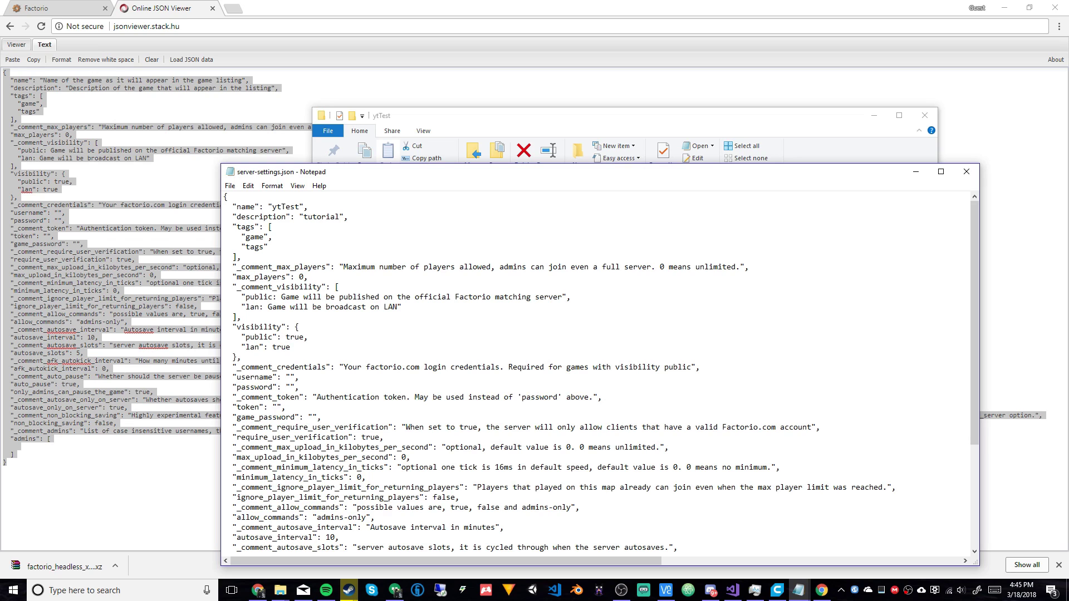
left_click_drag(552, 297, 329, 297)
left_click(319, 297)
left_click_drag(241, 317, 301, 337)
left_click(234, 286)
left_click(290, 347)
key("ctrl+shift+Left")
key("Right")
Review the username, password and token settings in the file.
key("ctrl+shift+Right")
key("ctrl+shift+Right")
key("ctrl+shift+Right")
key("ctrl+shift+Right")
key("Down")
key("Home")
key("ctrl+shift+Right")
key("ctrl+shift+Right")
key("ctrl+shift+Right")
key("ctrl+shift+Right")
key("End")
key("ctrl+shift+Right")
key("ctrl+shift+Right")
key("ctrl+shift+Right")
key("ctrl+shift+Right")
key("End")
left_click(94, 8)
Try signing in to factorio.com with the account username and password, which fails.
left_click(751, 64)
left_click(501, 168)
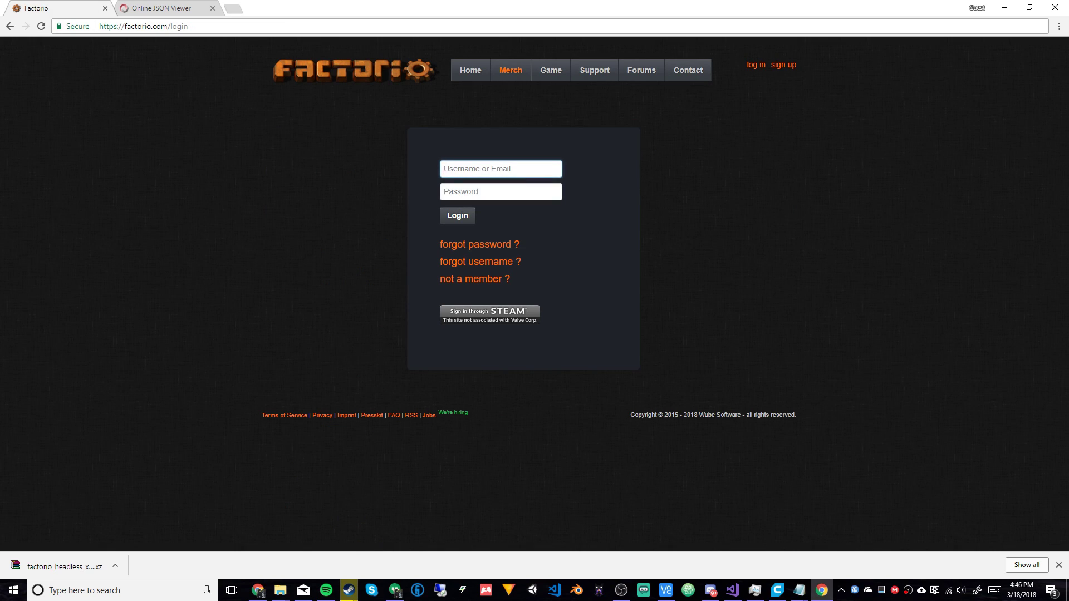
type("clay53")
key("Tab")
type("*******")
key("Return")
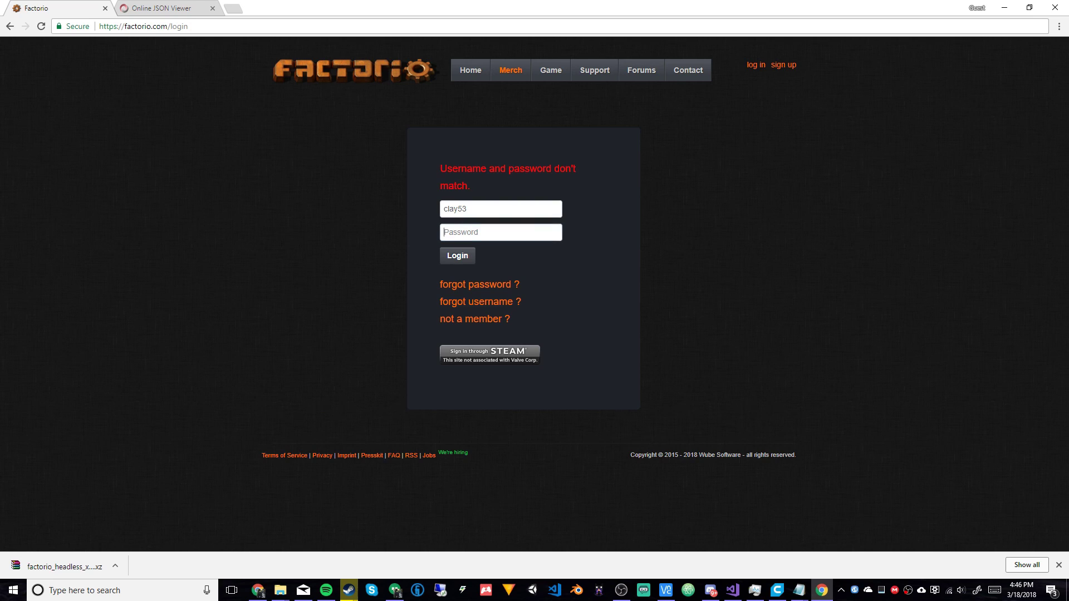
type("**********")
key("Return")
key("shift+Tab")
key("Tab")
key("shift+Tab")
Bring the Notepad server-settings.json window back to the front.
mouse_move(799, 590)
left_click(829, 534)
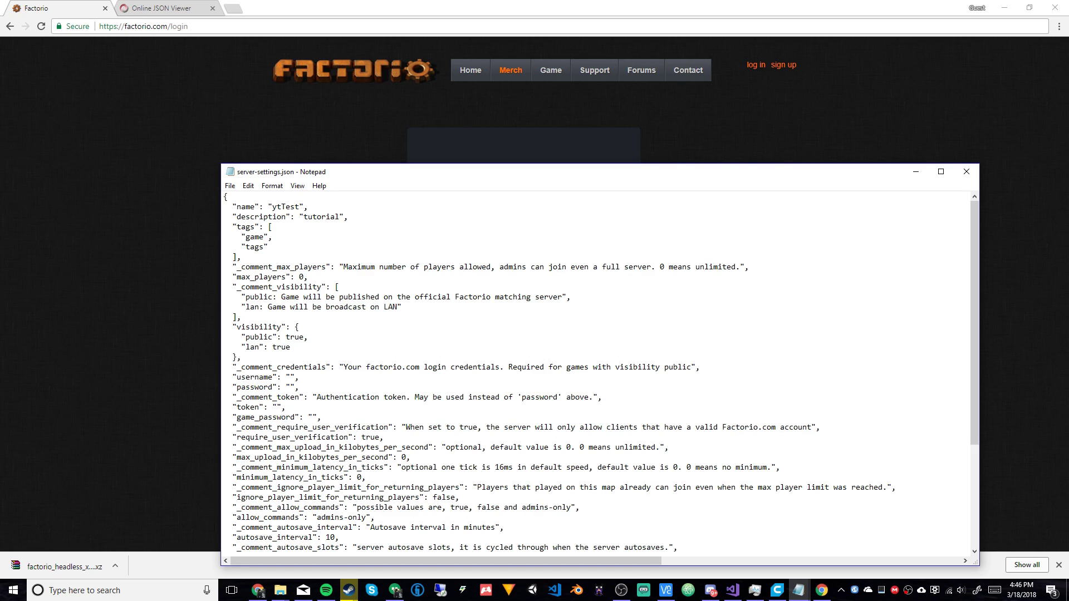
key("alt")
Close the server-settings.json file in Notepad.
key("f")
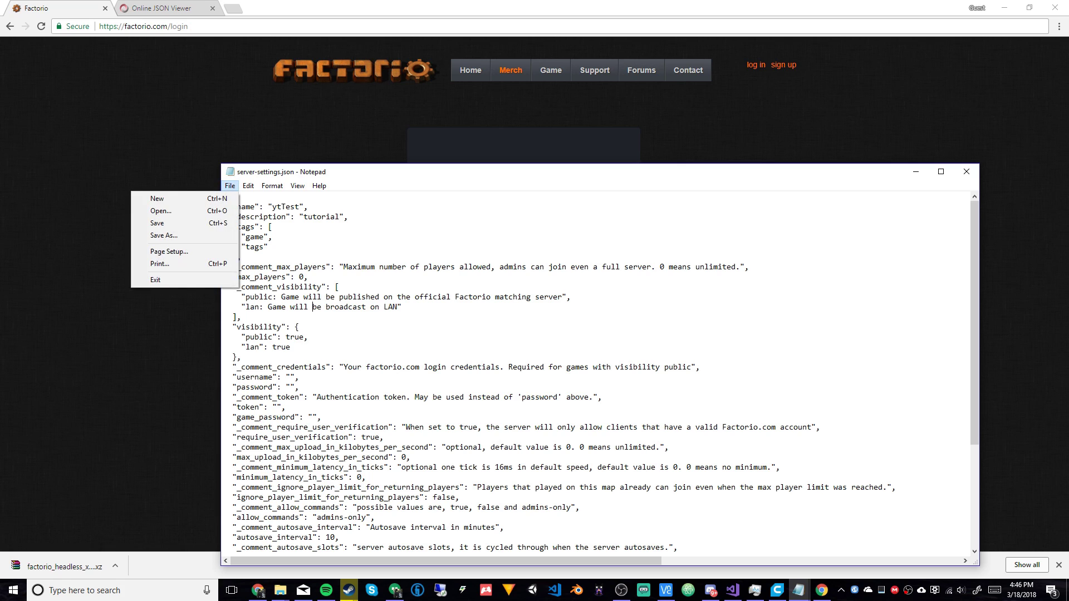
left_click(241, 257)
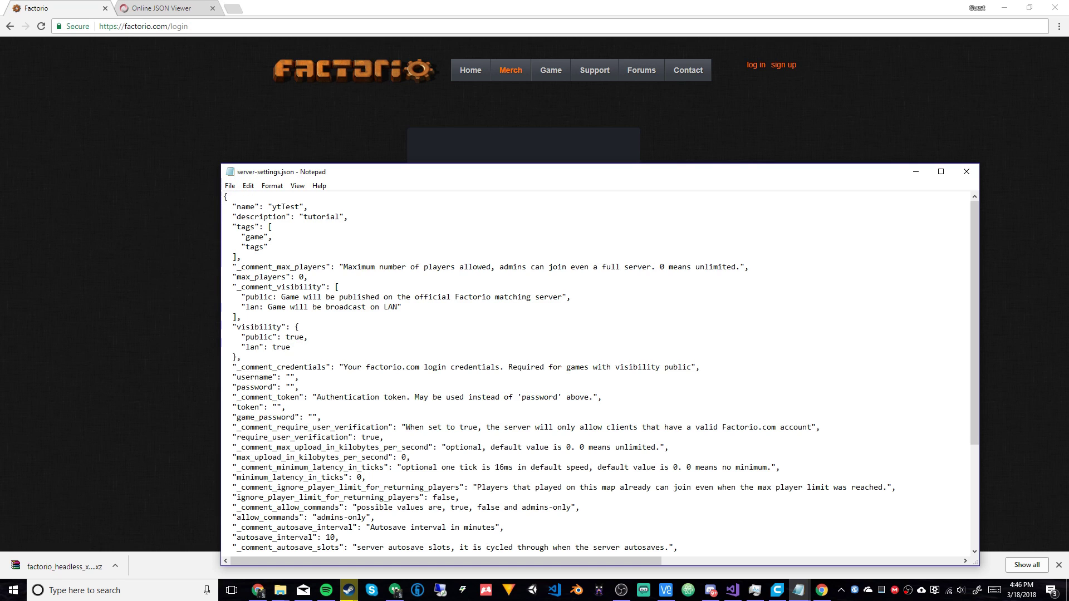
left_click(967, 172)
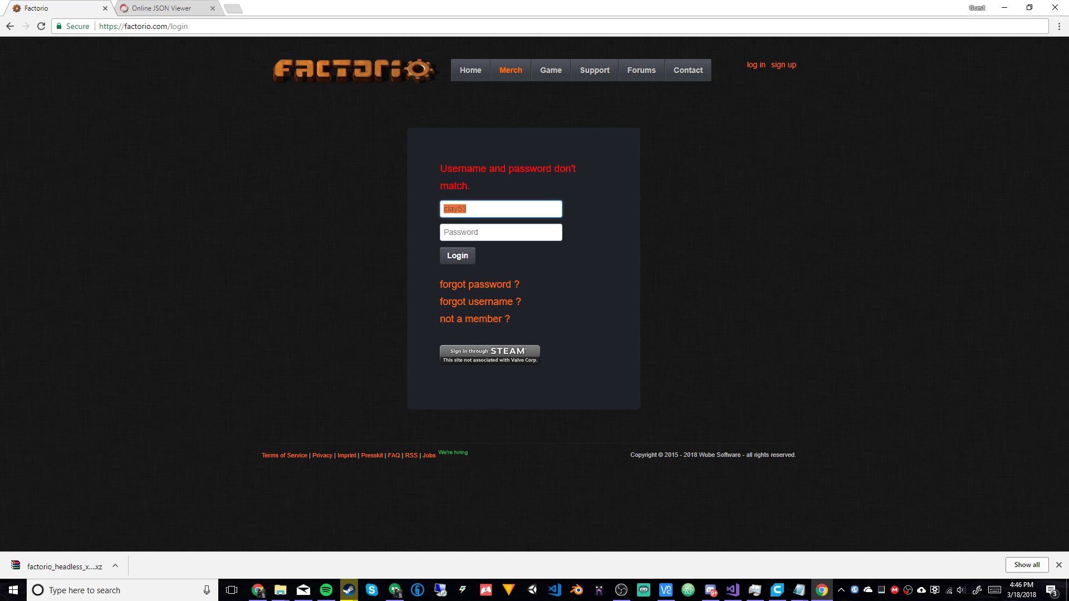
Switch past the ytTest folder and Chrome to bring Steam's Factorio library page forward.
mouse_move(279, 590)
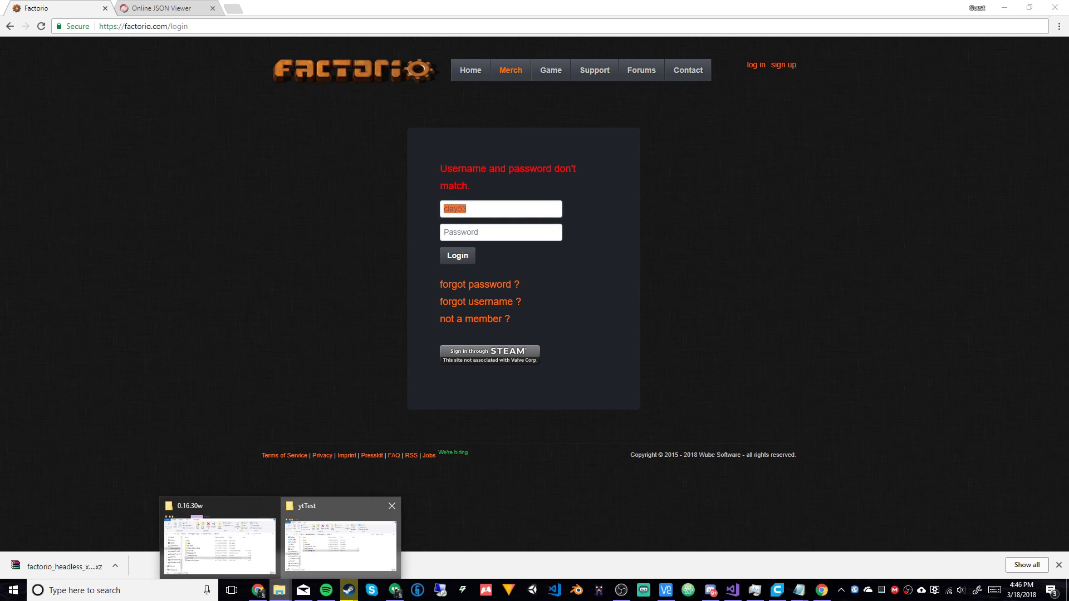
left_click(340, 537)
right_click(410, 322)
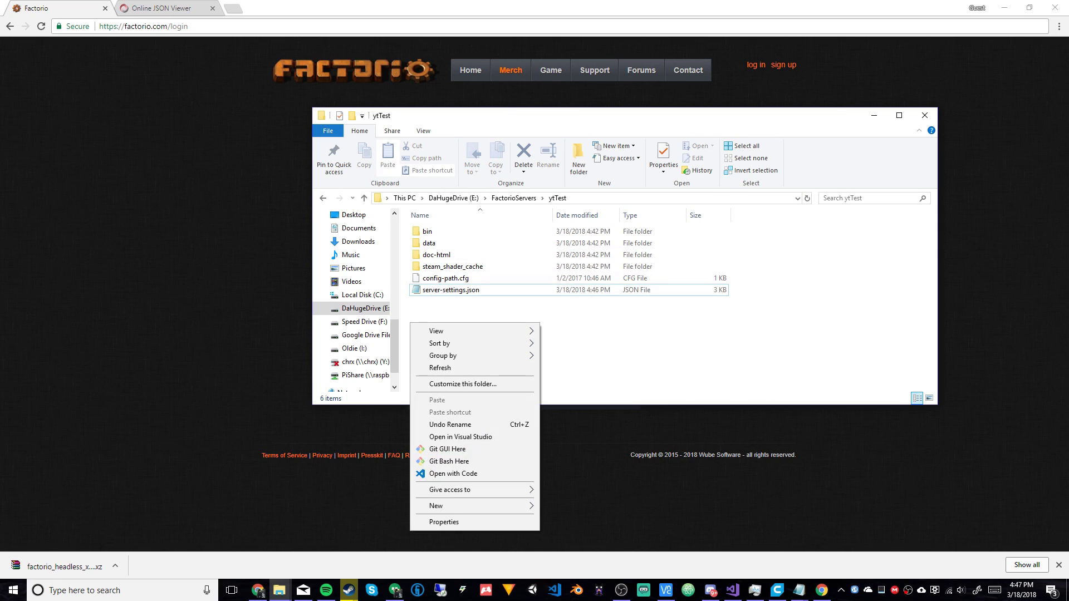
key("Escape")
left_click(822, 590)
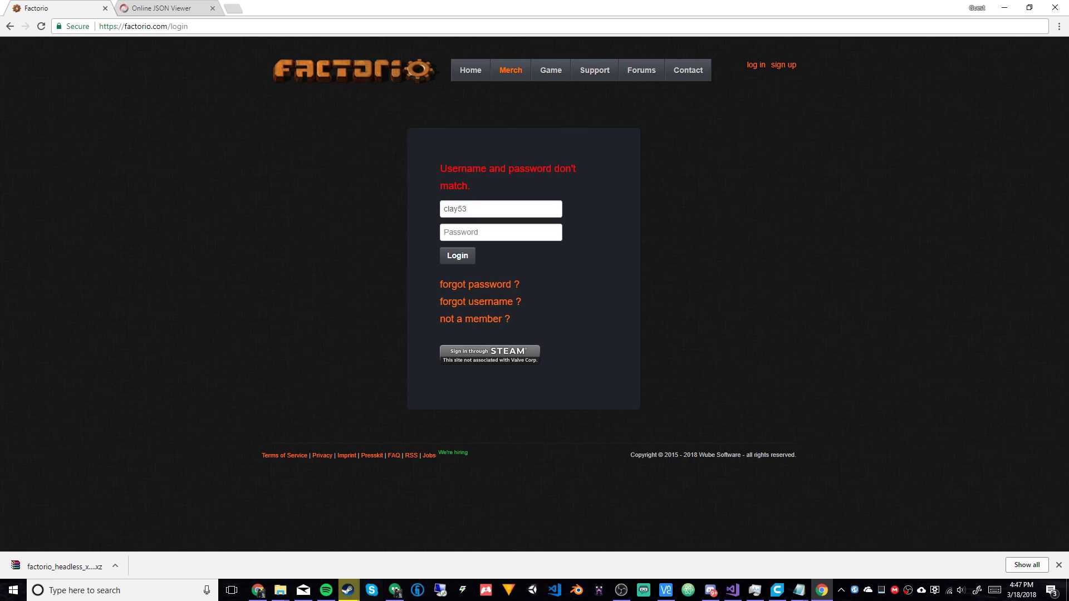
mouse_move(348, 590)
left_click(378, 543)
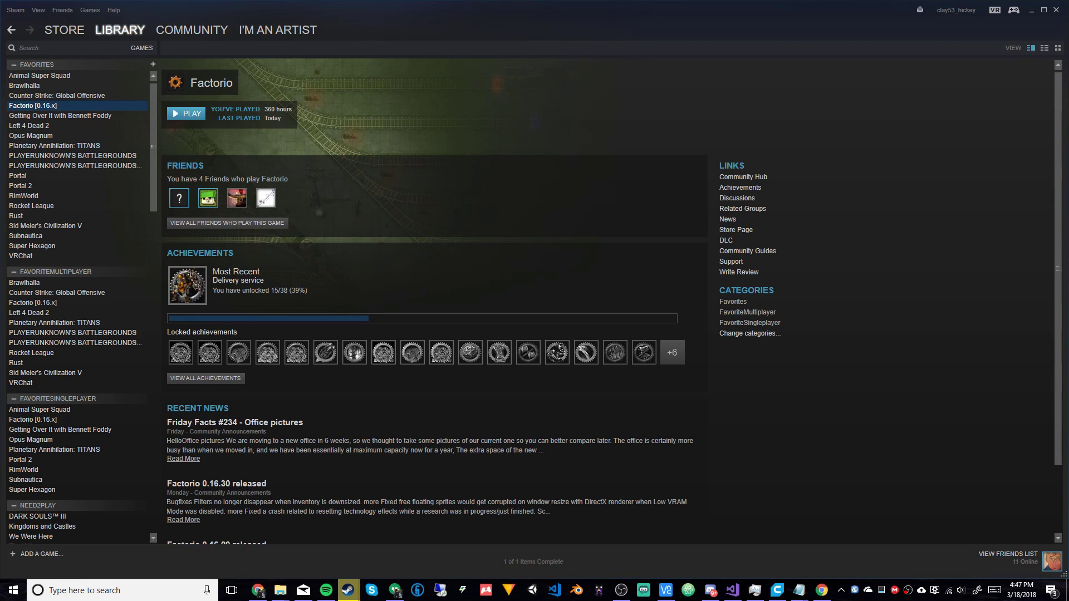
Launch Factorio and generate a new freeplay map with default settings.
left_click(186, 114)
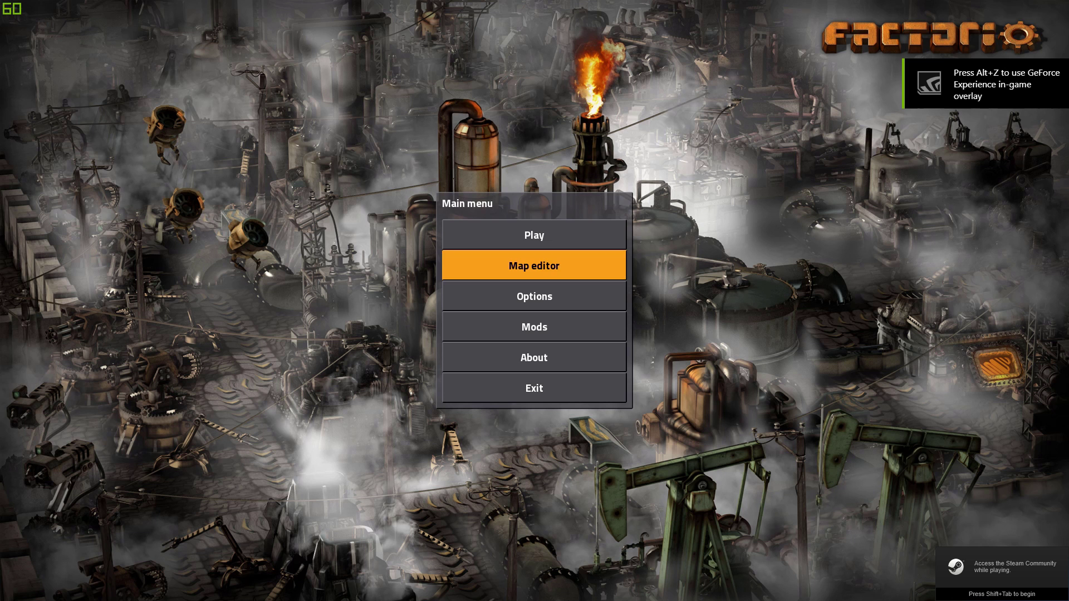
left_click(534, 238)
left_click(534, 250)
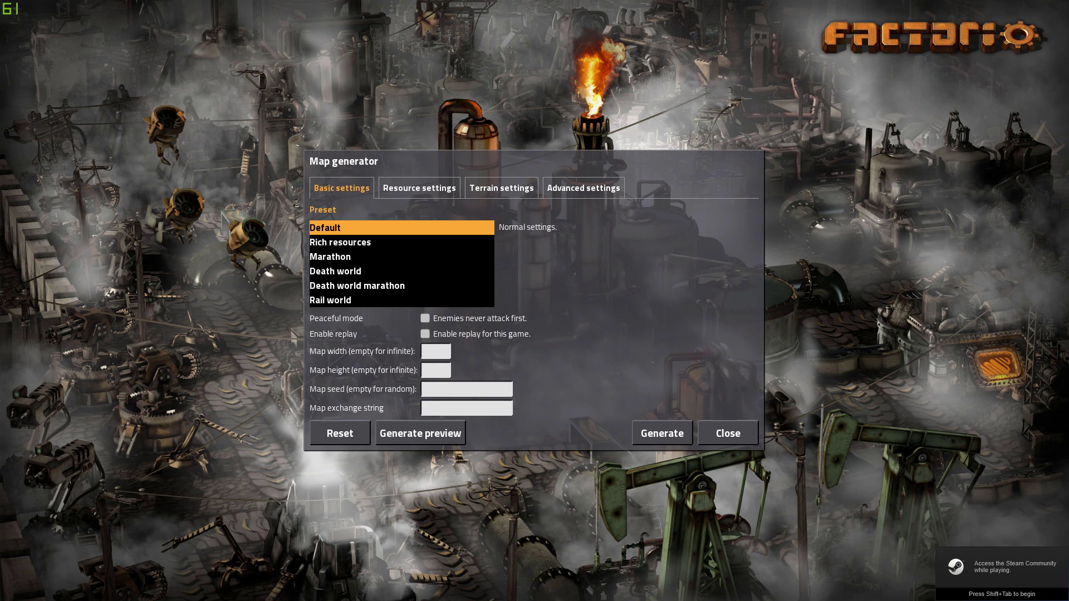
left_click(662, 433)
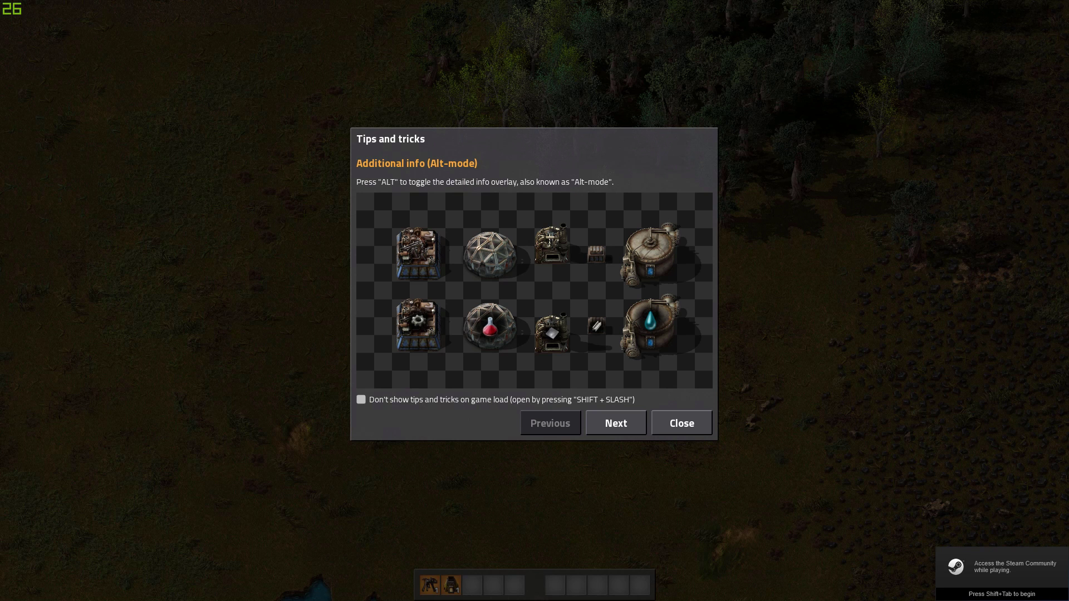
left_click(680, 422)
key("Escape")
key("Escape")
key("Tab")
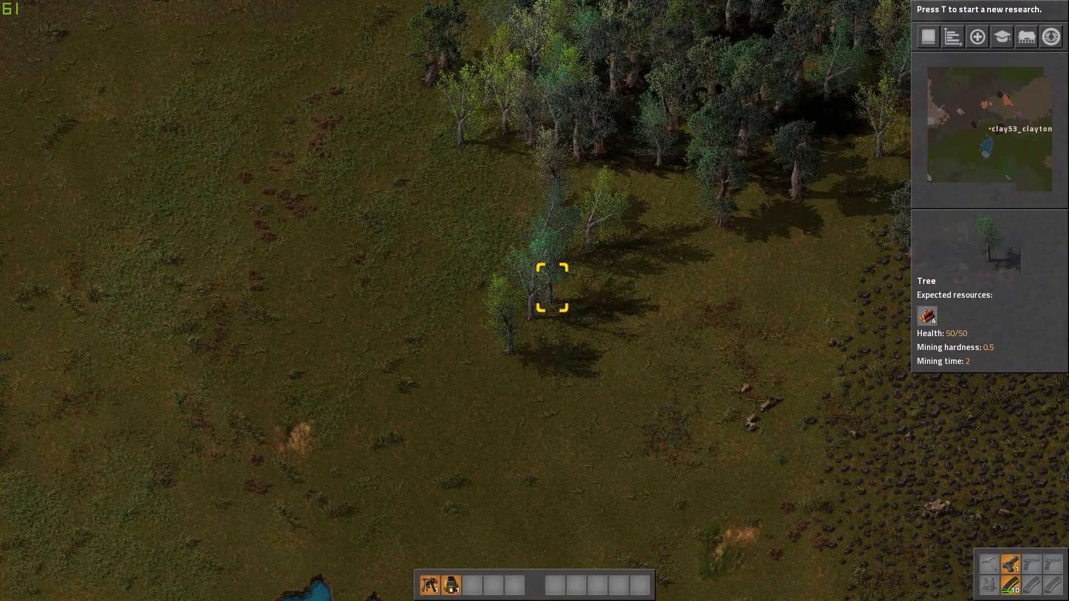
key("w+a")
key("w+d")
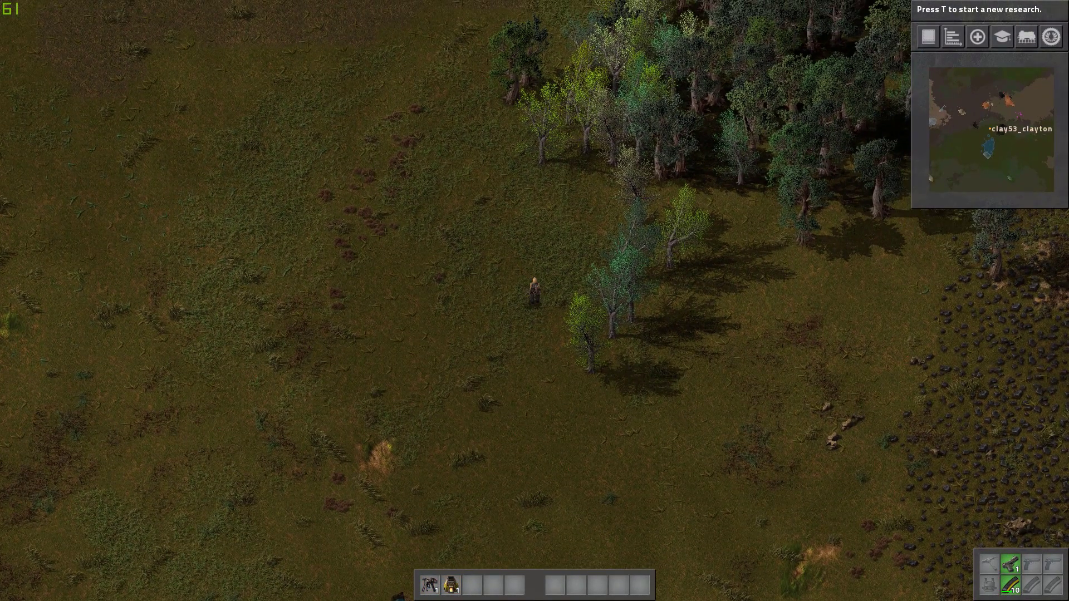
Save the map as ytTest, then quit the game and exit Factorio.
key("Escape")
left_click(532, 308)
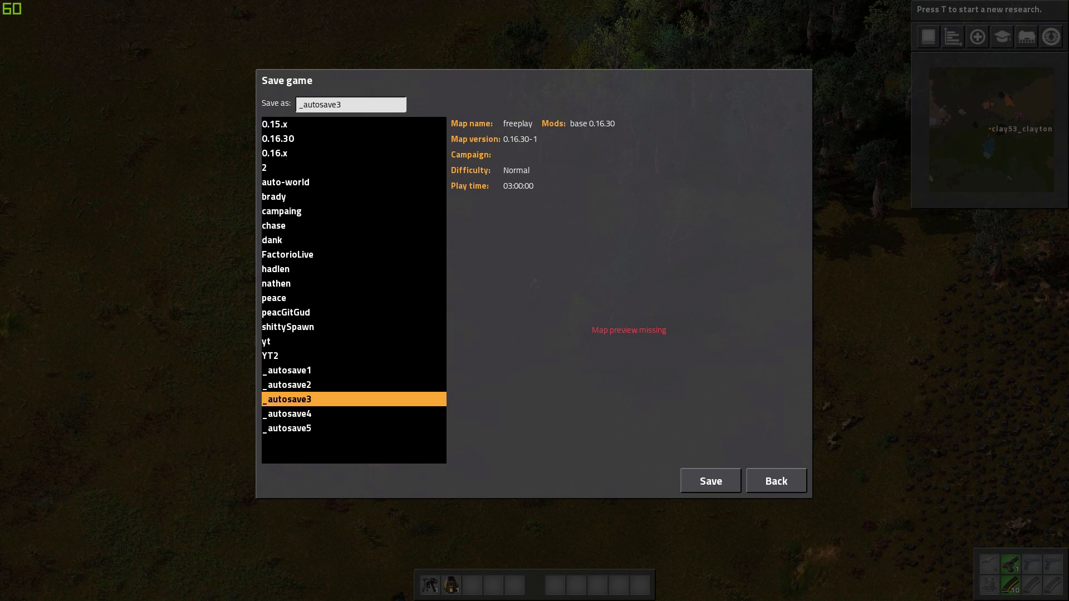
key("BackSpace")
key("BackSpace")
key("BackSpace")
key("BackSpace")
key("BackSpace")
key("BackSpace")
key("BackSpace")
key("BackSpace")
key("BackSpace")
key("BackSpace")
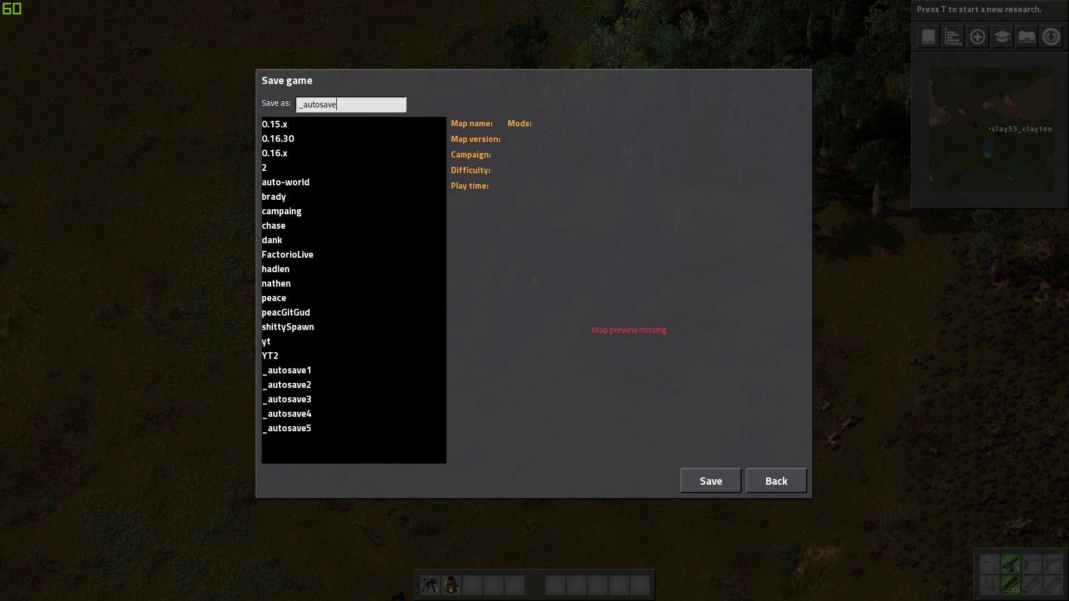
type("ye")
key("BackSpace")
type("tTest")
left_click(711, 480)
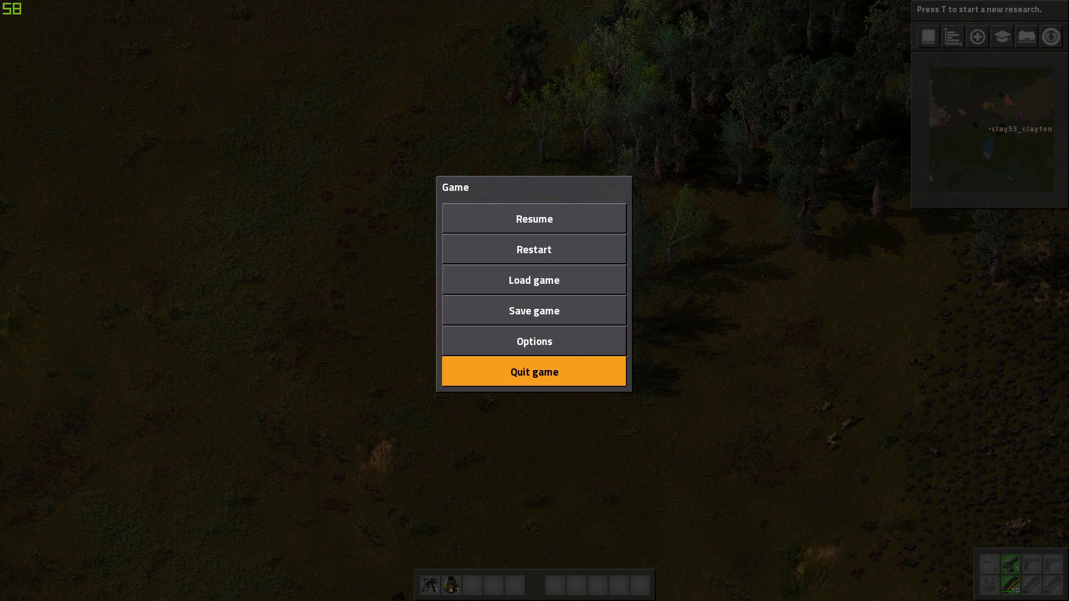
left_click(535, 367)
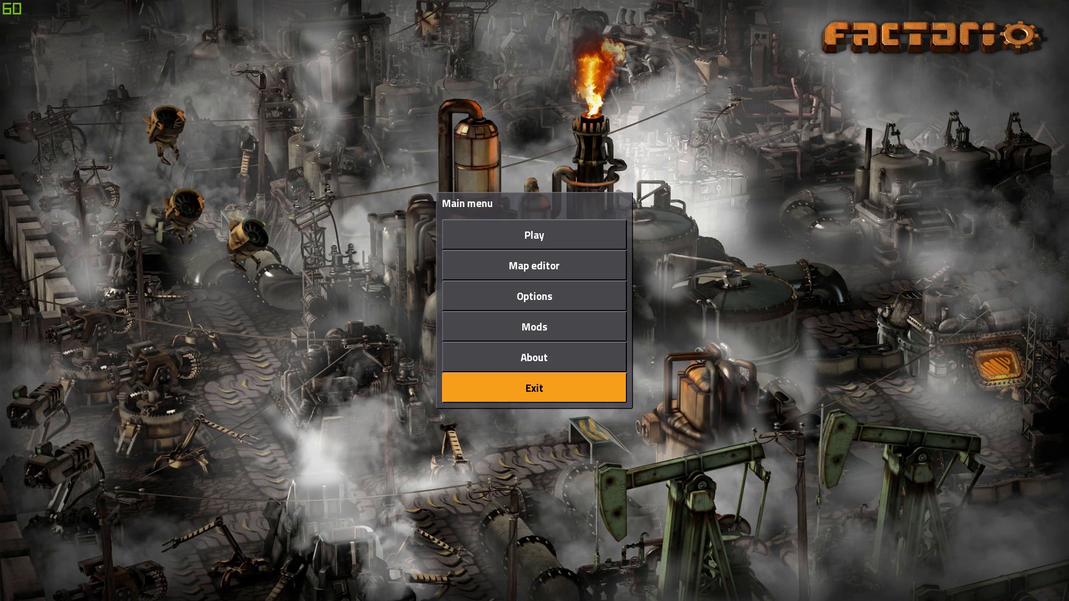
left_click(534, 388)
Open the AppData Roaming folder through the Run prompt with %appdata.
mouse_move(279, 590)
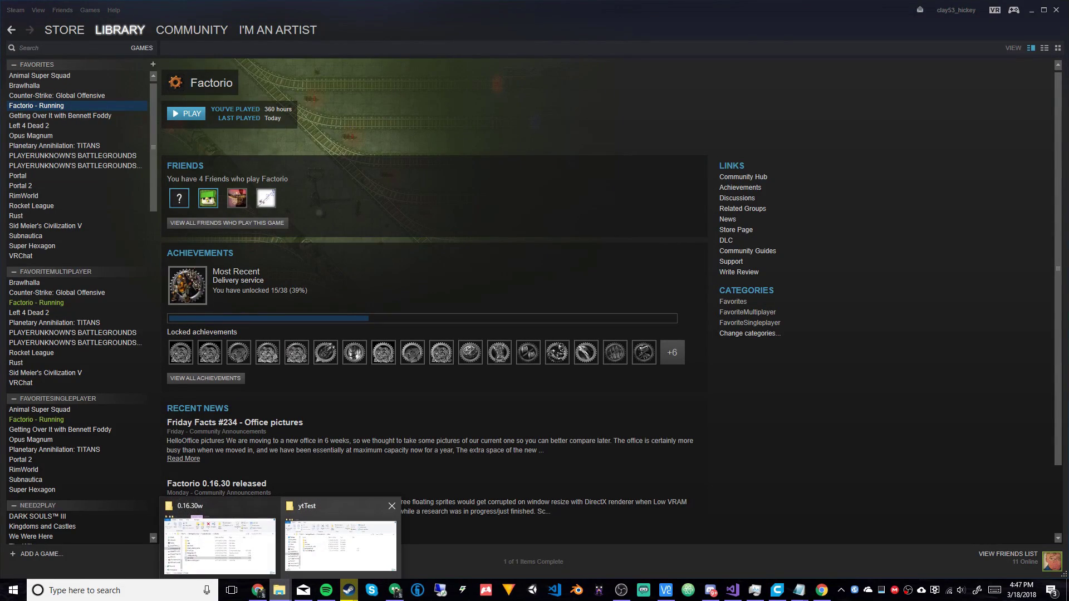
left_click(340, 542)
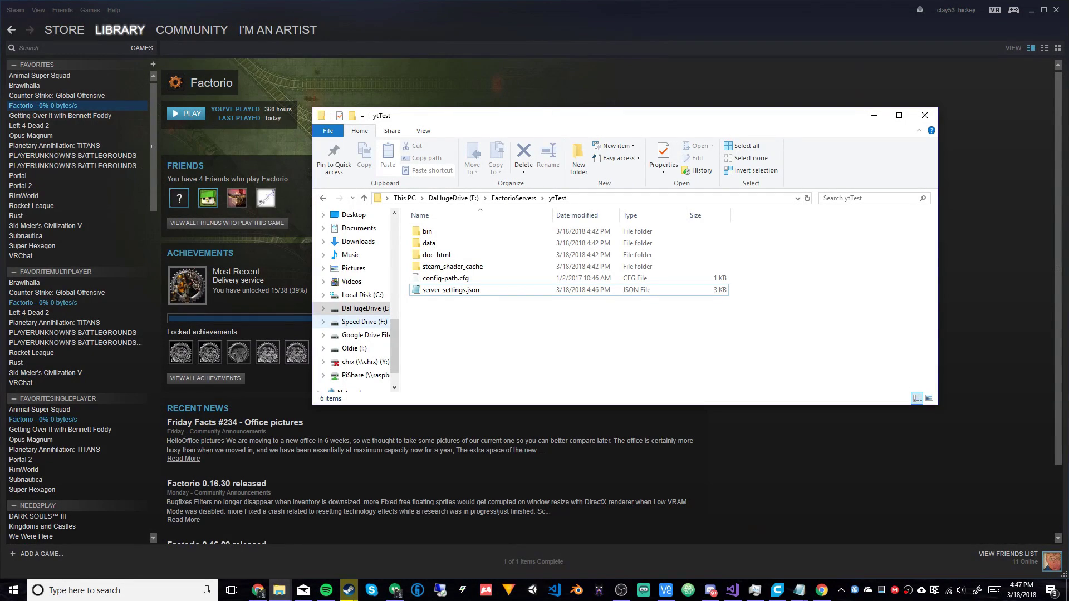
scroll(356, 321, "up", 3)
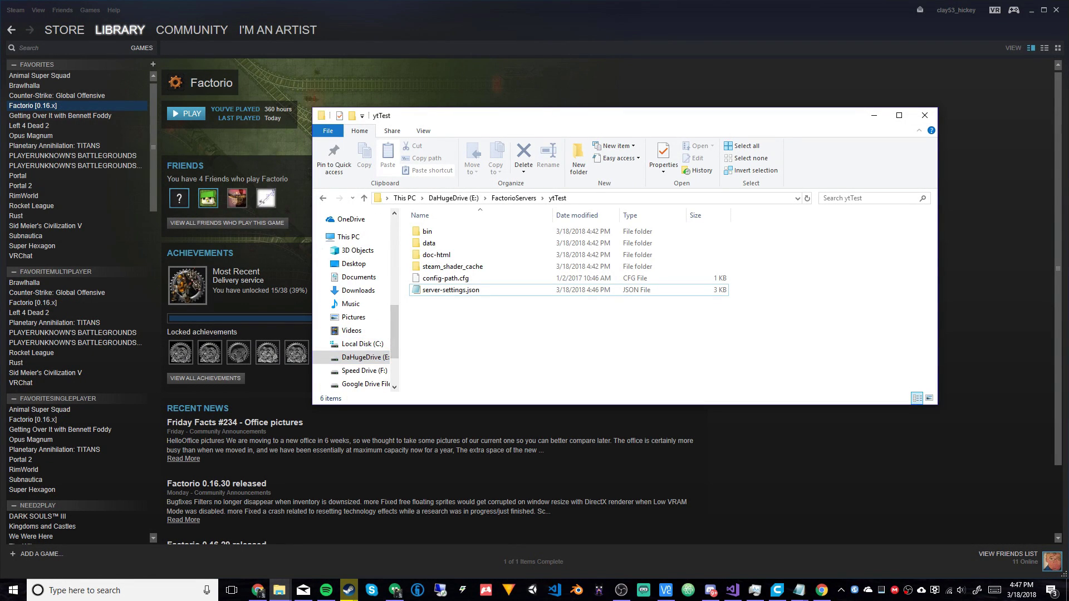
key("super+r")
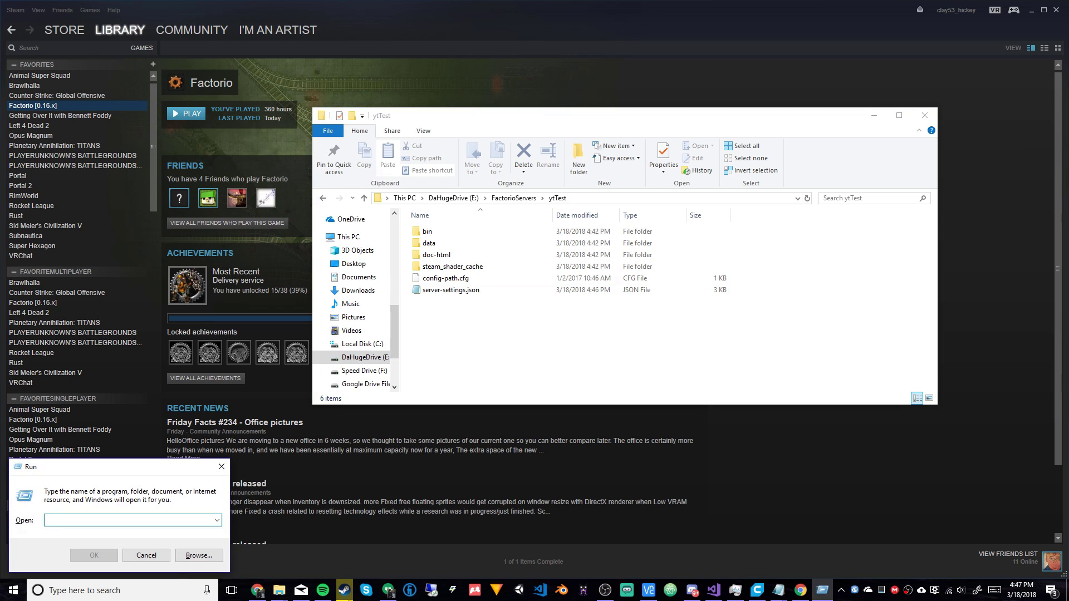
type("%appdat")
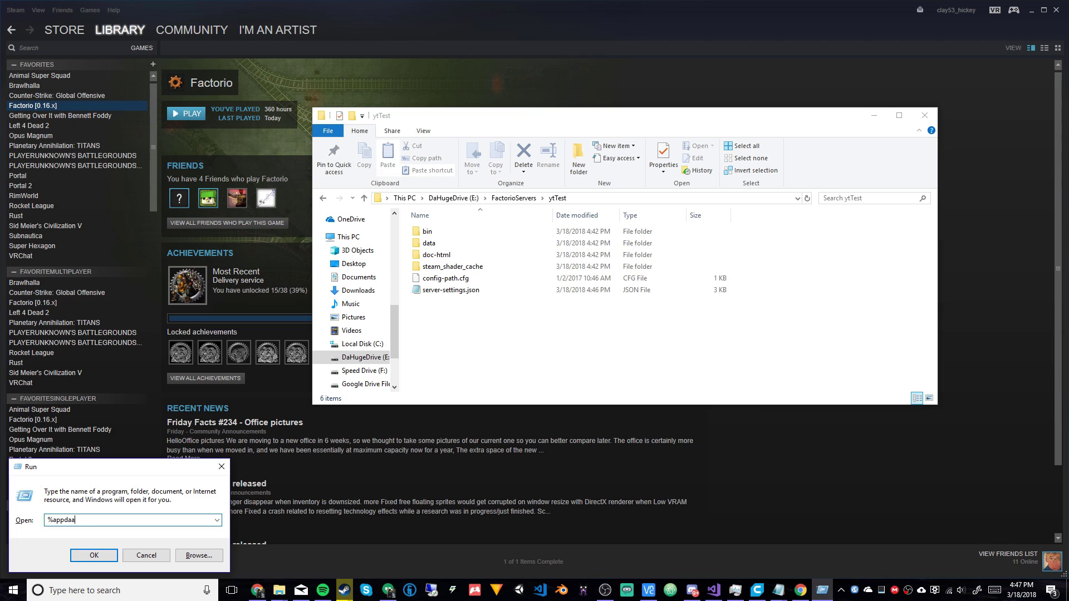
type("a")
key("Return")
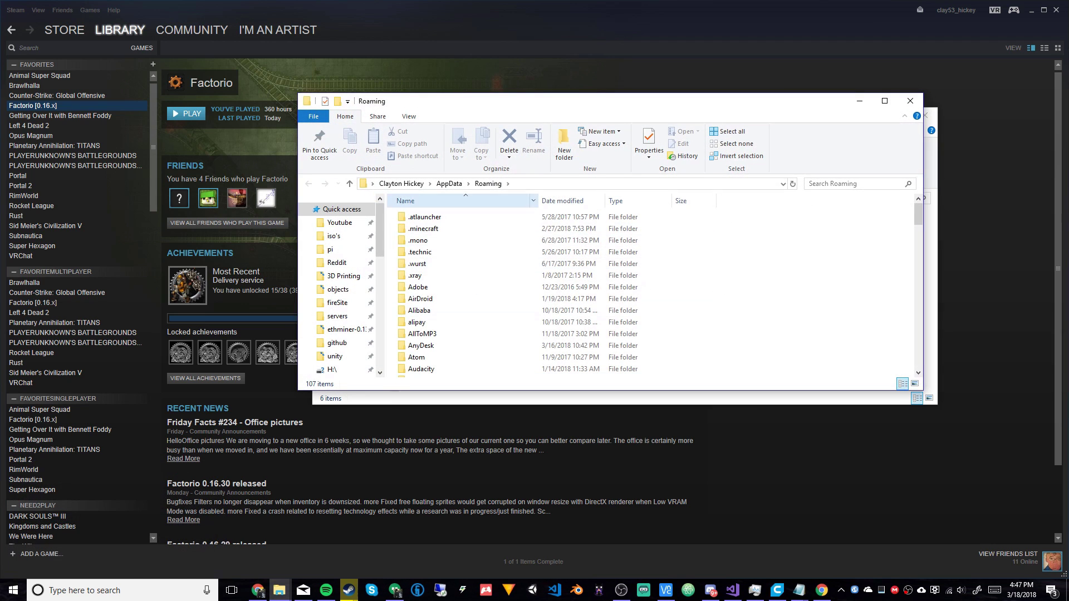
Open Factorio's saves folder and select ytTest.zip.
left_click_drag(501, 101, 528, 68)
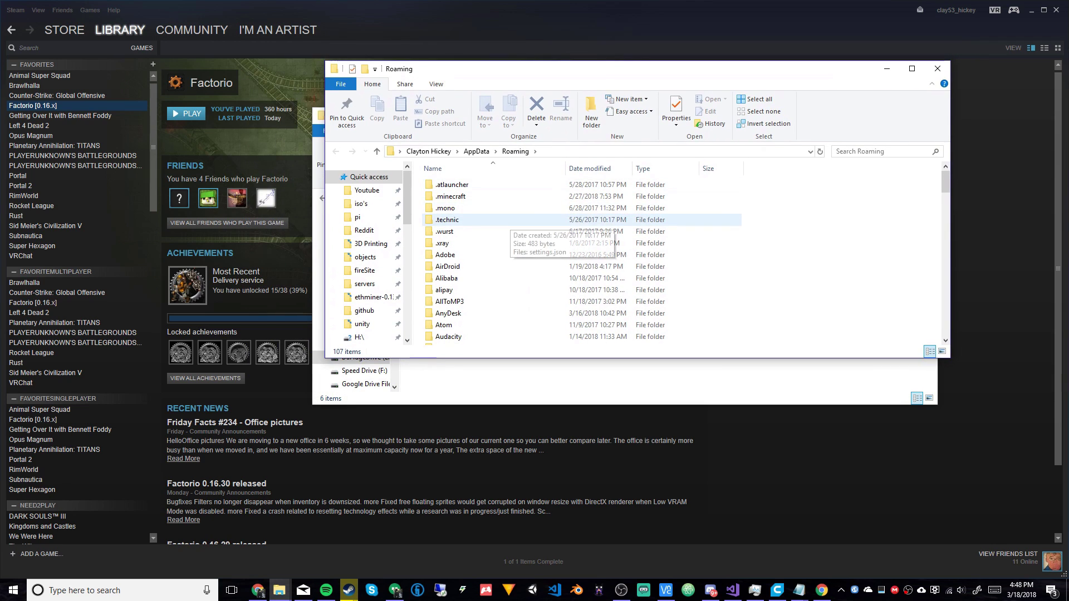
scroll(500, 234, "down", 5)
scroll(501, 234, "up", 5)
scroll(501, 245, "down", 4)
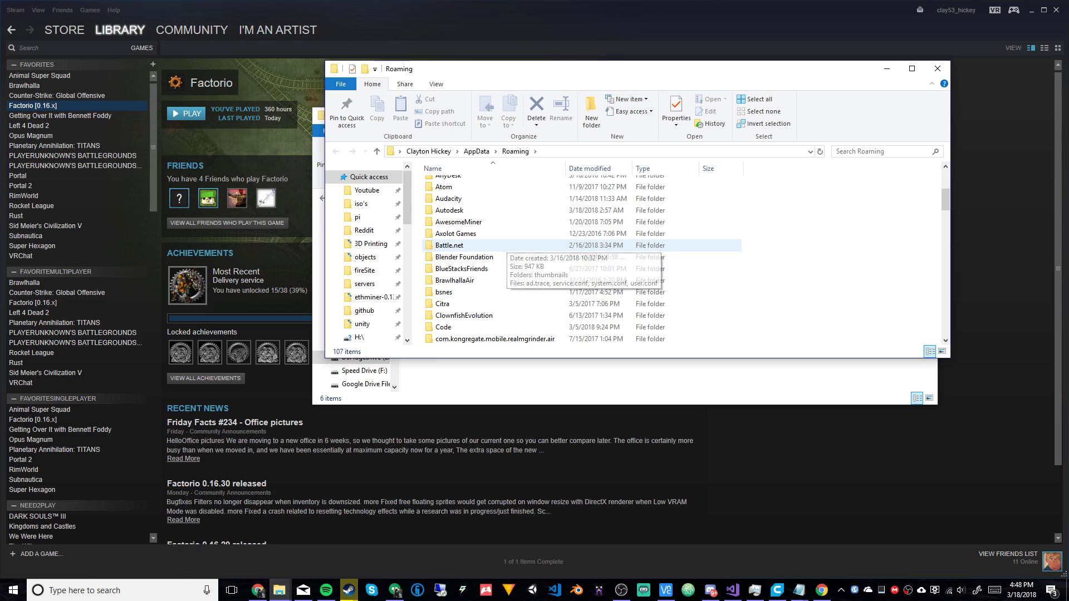
scroll(501, 245, "down", 5)
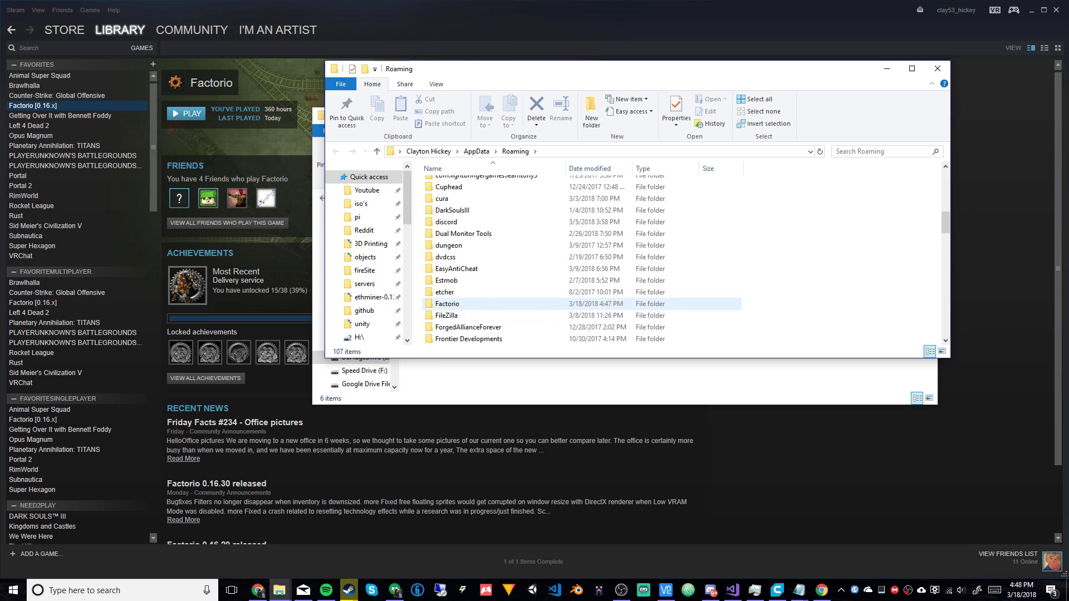
double_click(448, 303)
double_click(448, 208)
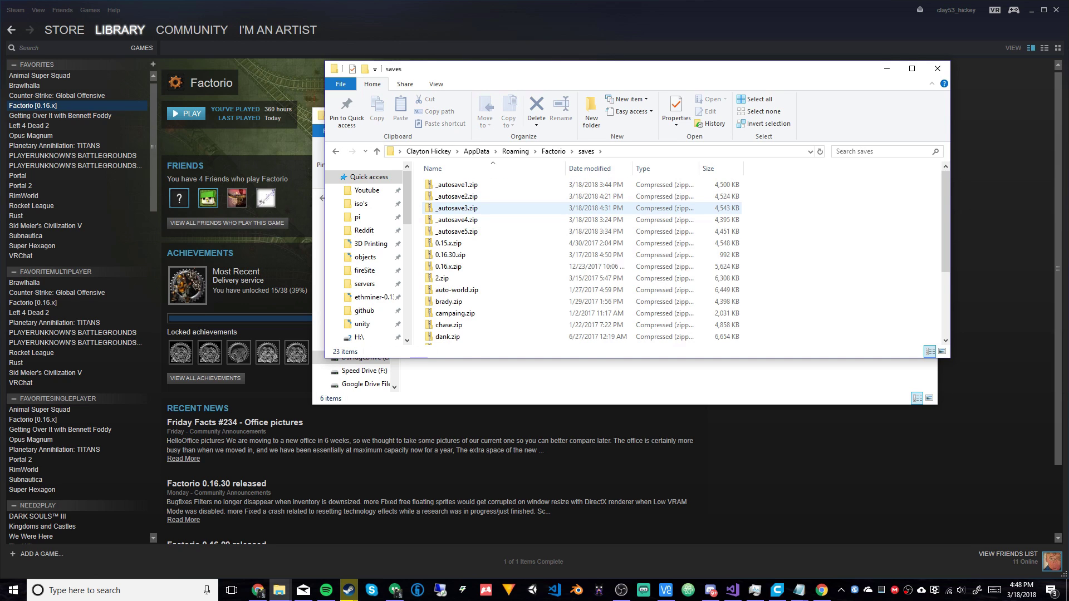
scroll(448, 209, "down", 3)
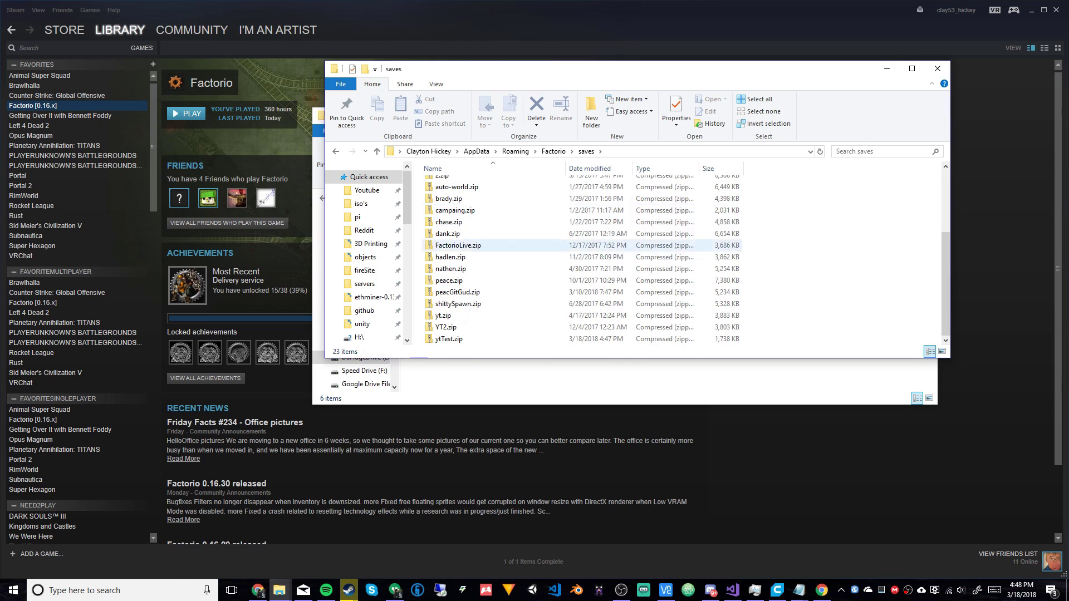
left_click(448, 338)
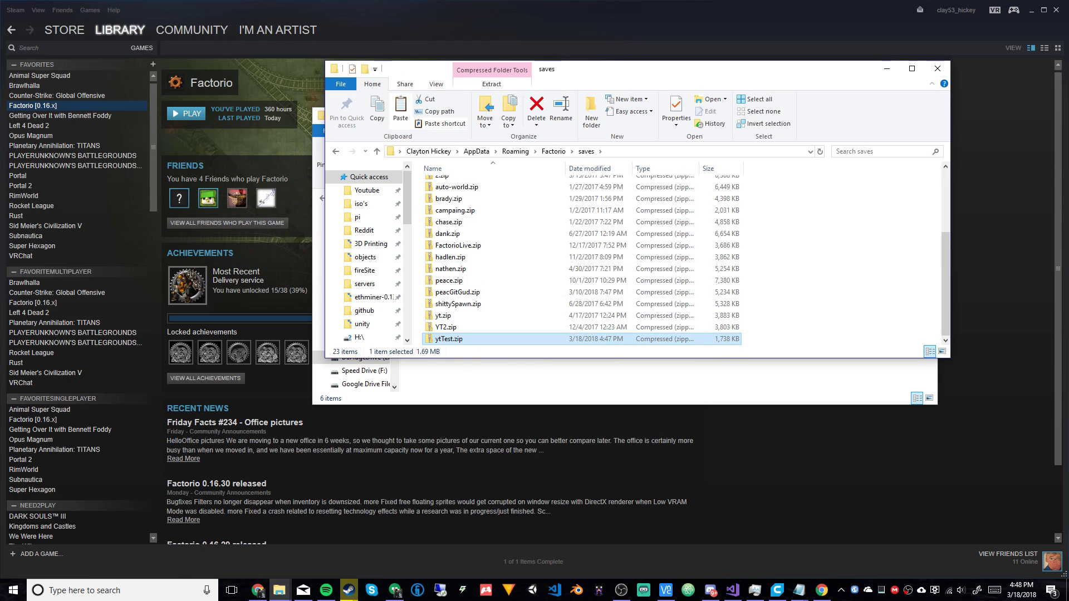
Paste ytTest.zip into the ytTest server folder and create a new text document there.
left_click(937, 68)
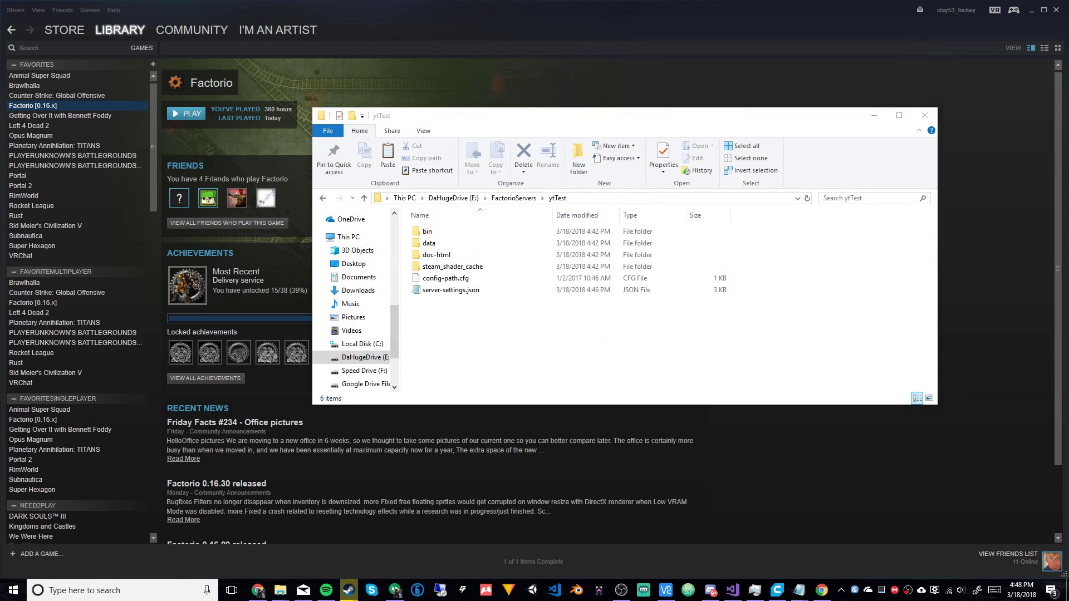
key("ctrl+v")
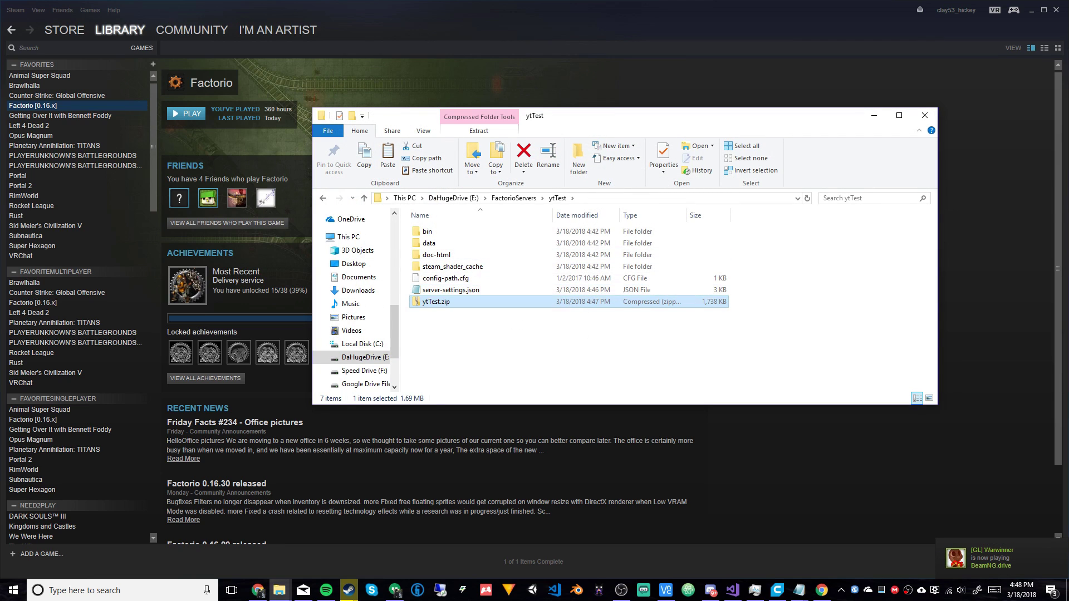
right_click(492, 354)
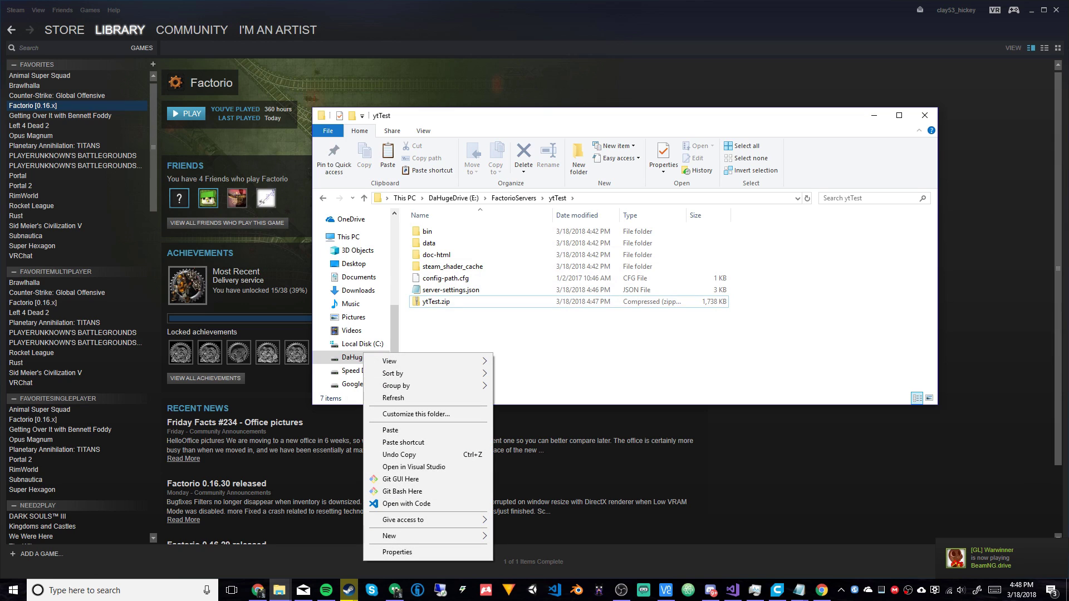
mouse_move(389, 535)
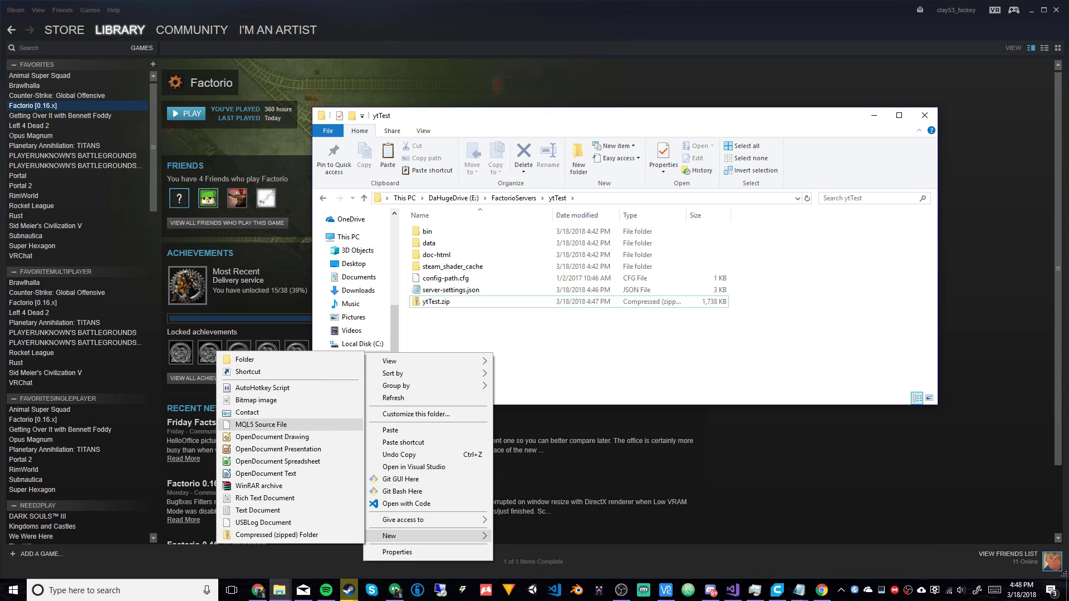
left_click(261, 510)
key("ctrl+a")
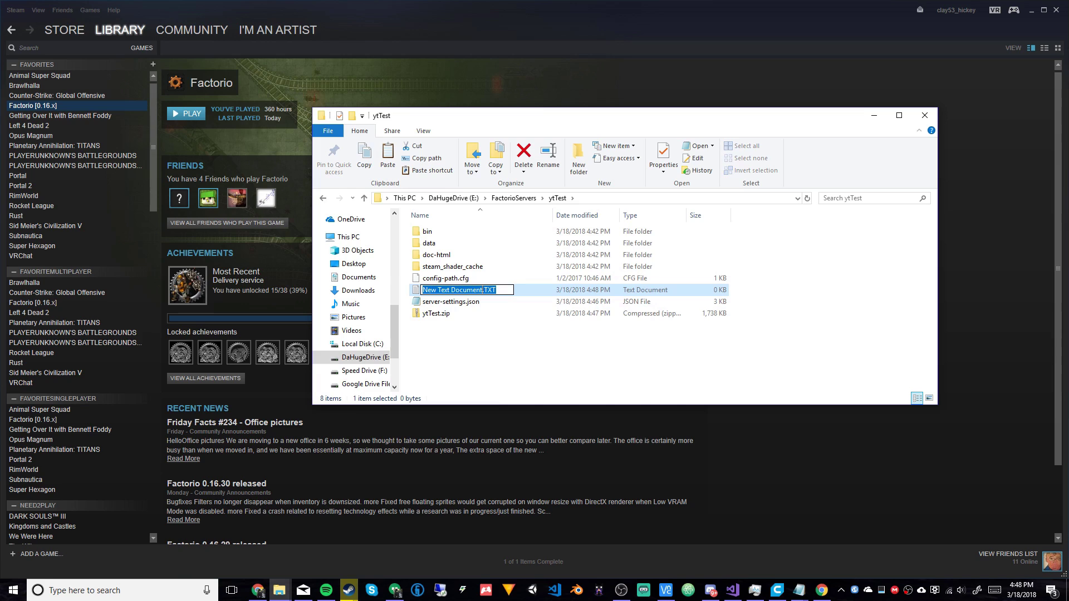
Rename the new text document to server.bat, confirming the extension change.
type("ser")
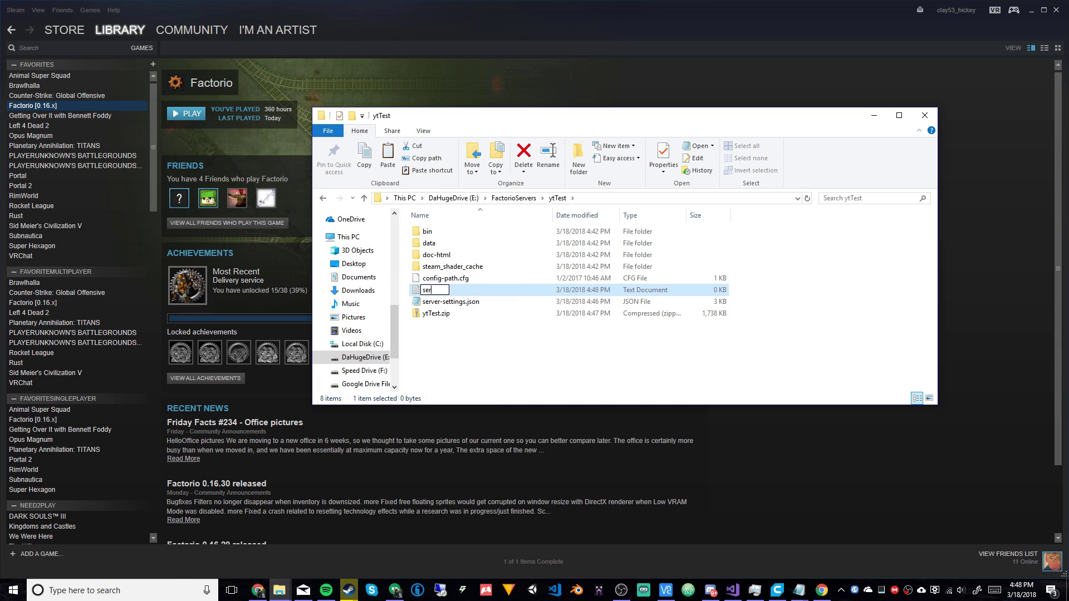
type("ver.bat")
key("Return")
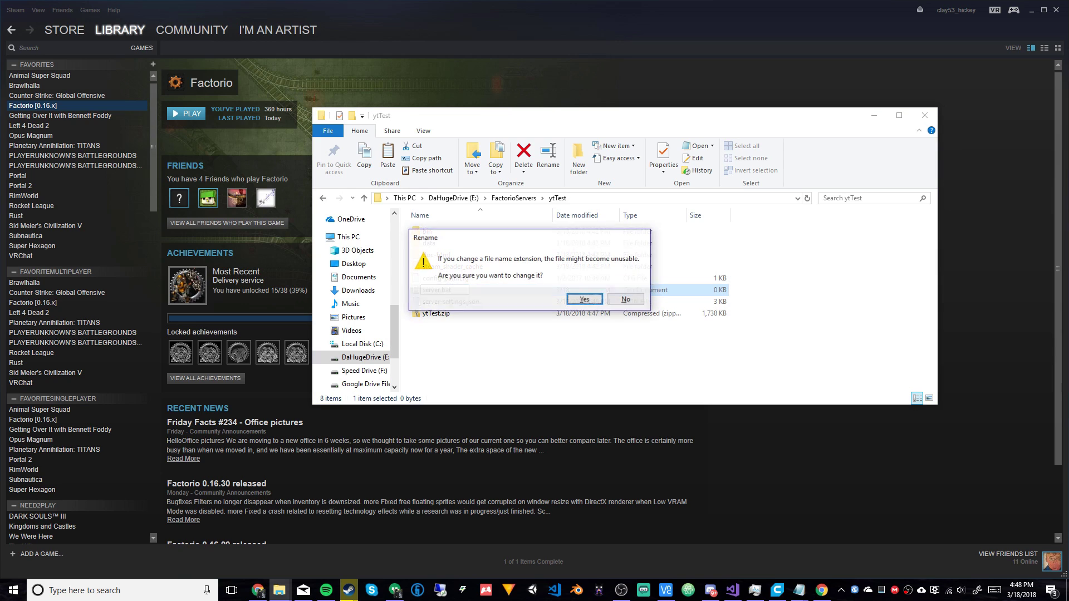
key("Return")
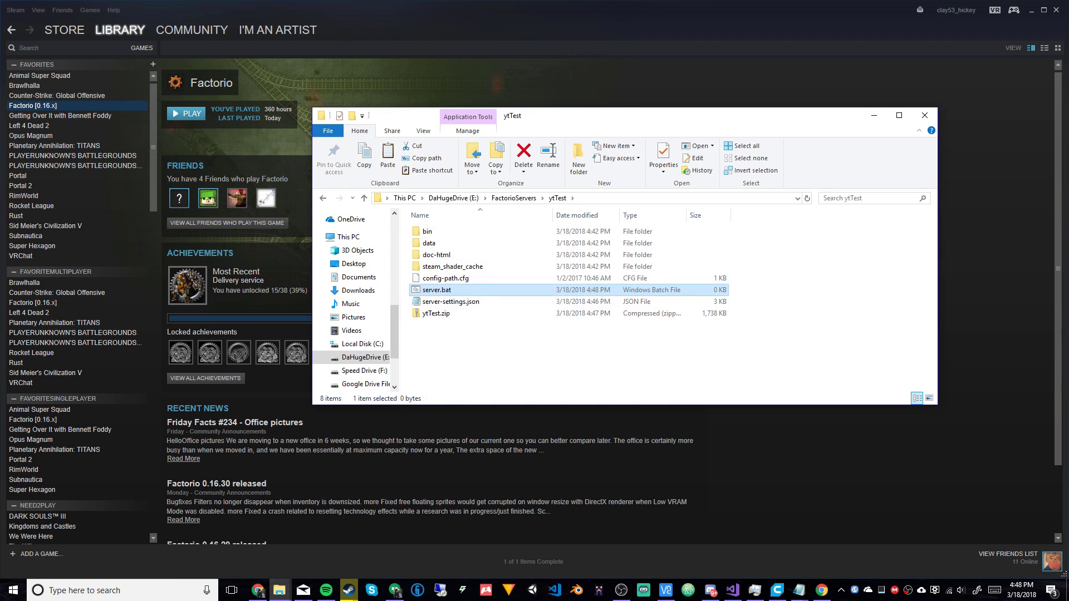
Open server.bat in Notepad, then close the empty window.
right_click(479, 289)
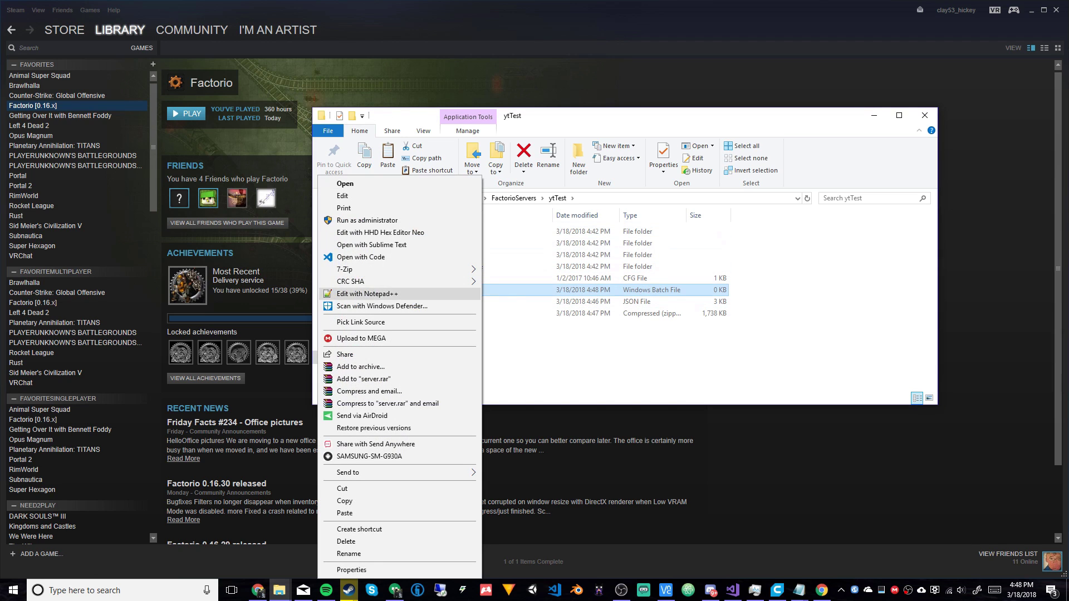
left_click(342, 196)
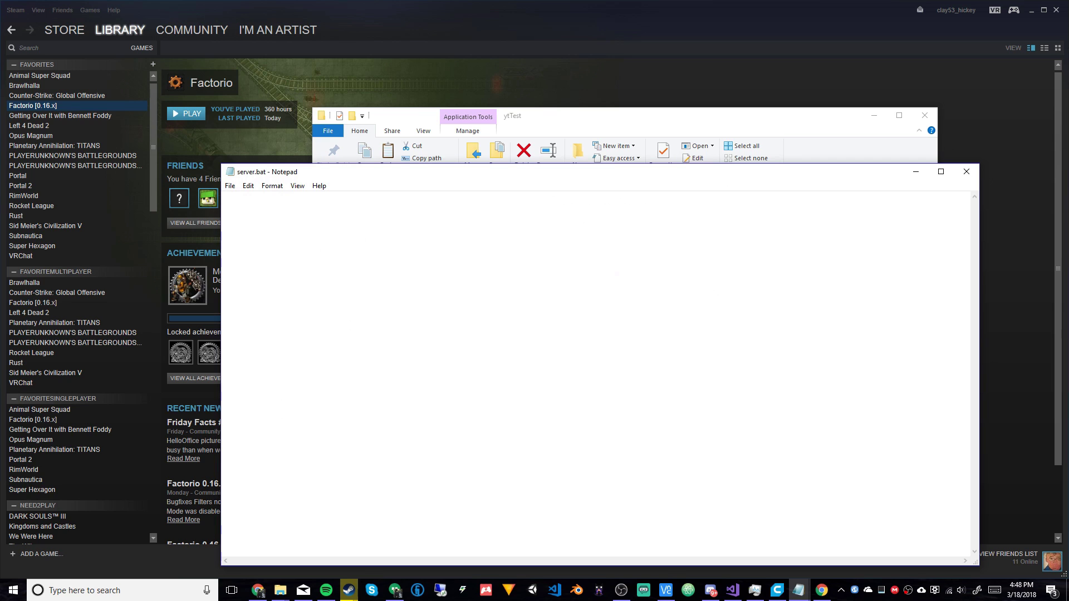
left_click_drag(329, 171, 213, 245)
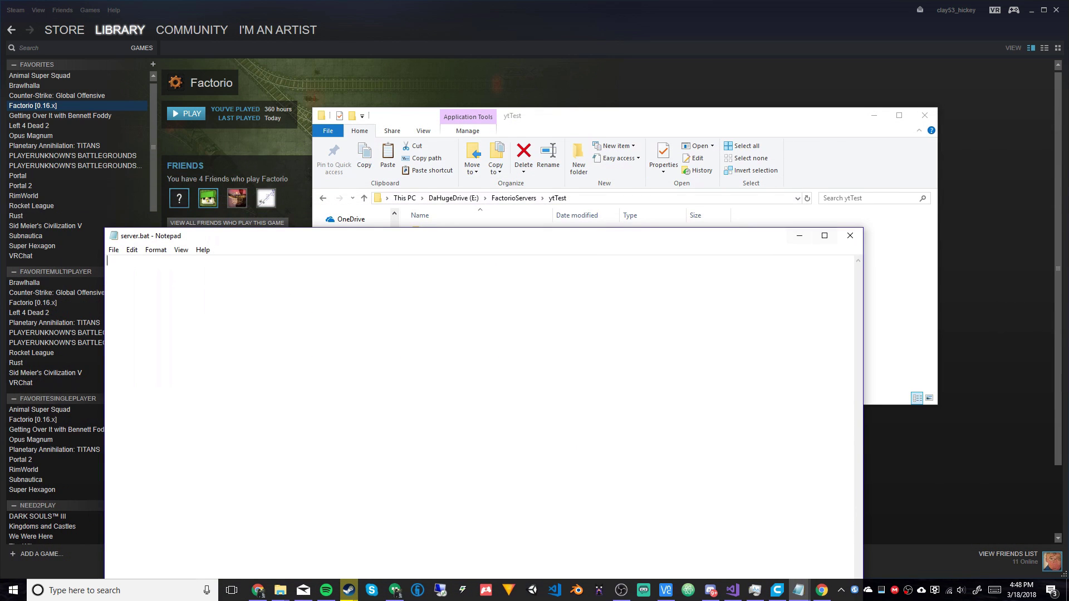
left_click(849, 235)
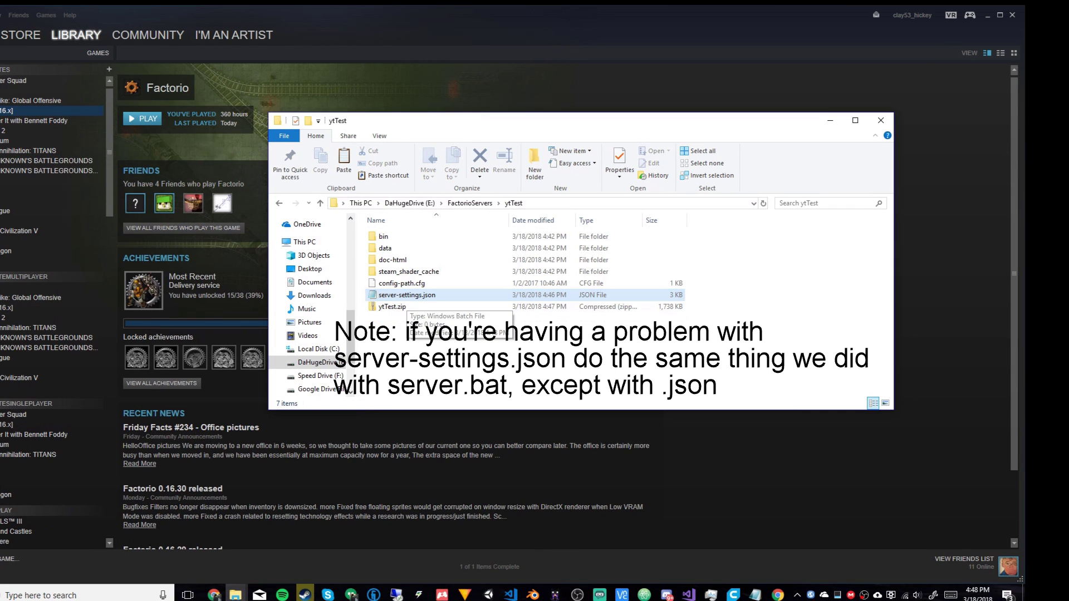
Launch a fresh Notepad from Start search and begin the command with 'start /'.
key("super")
type("notepad")
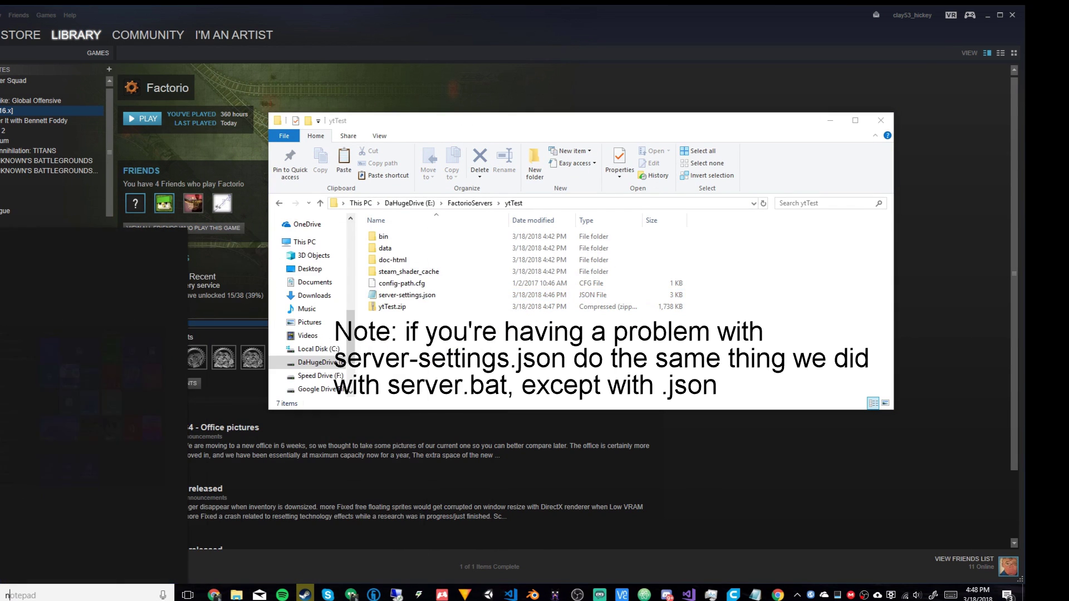
key("Return")
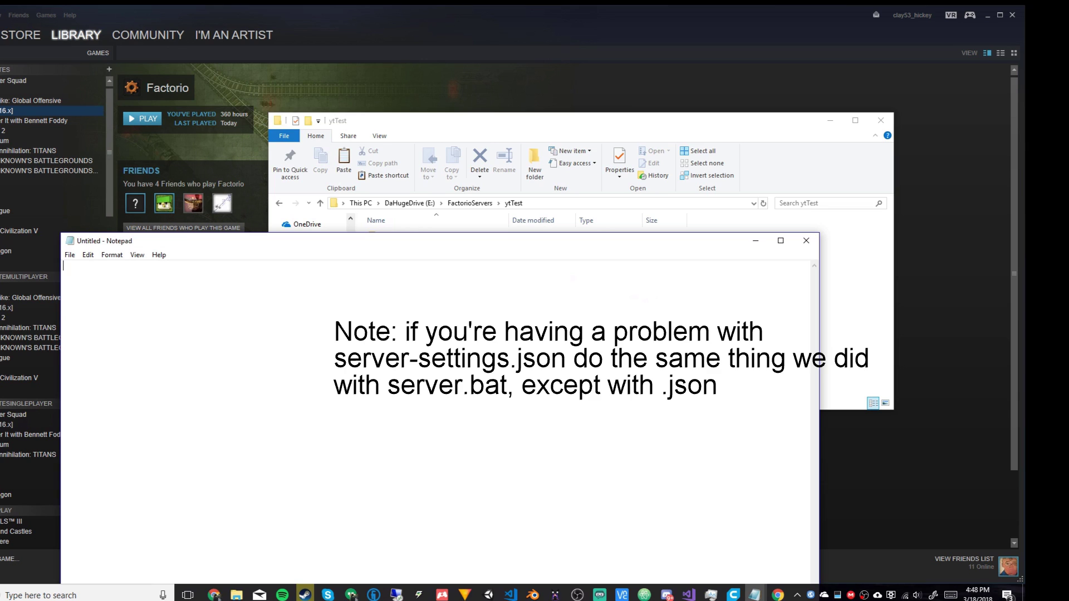
left_click_drag(175, 240, 258, 184)
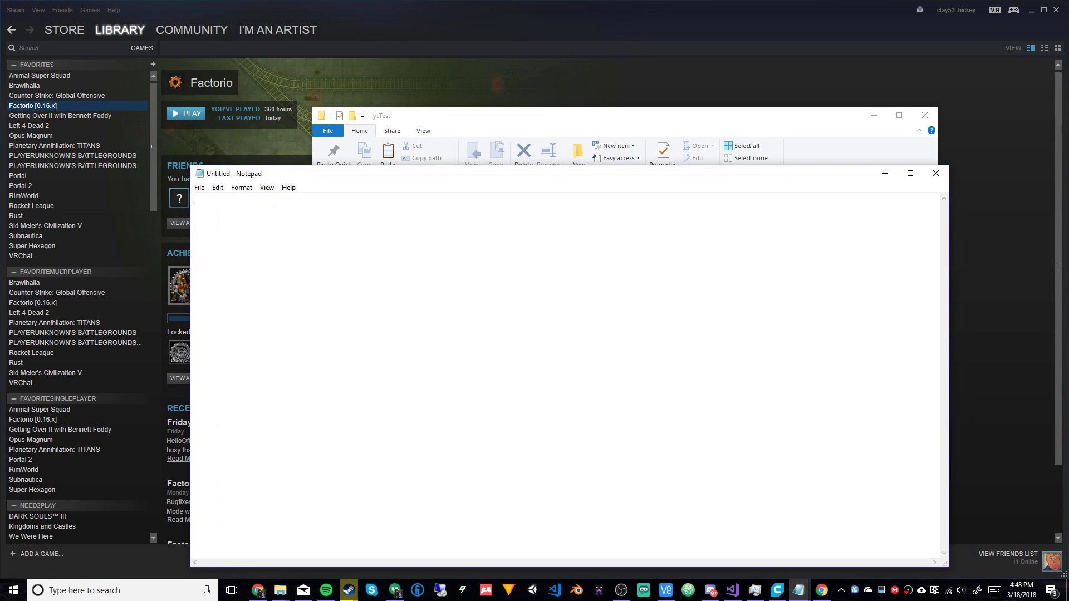
type("start /")
Write 'start /wait bin/x64/factorio.exe --start-server ytTest.zip --server-settings "server-settings.json"'.
type("wait")
type("bin/x64/factorio.exe")
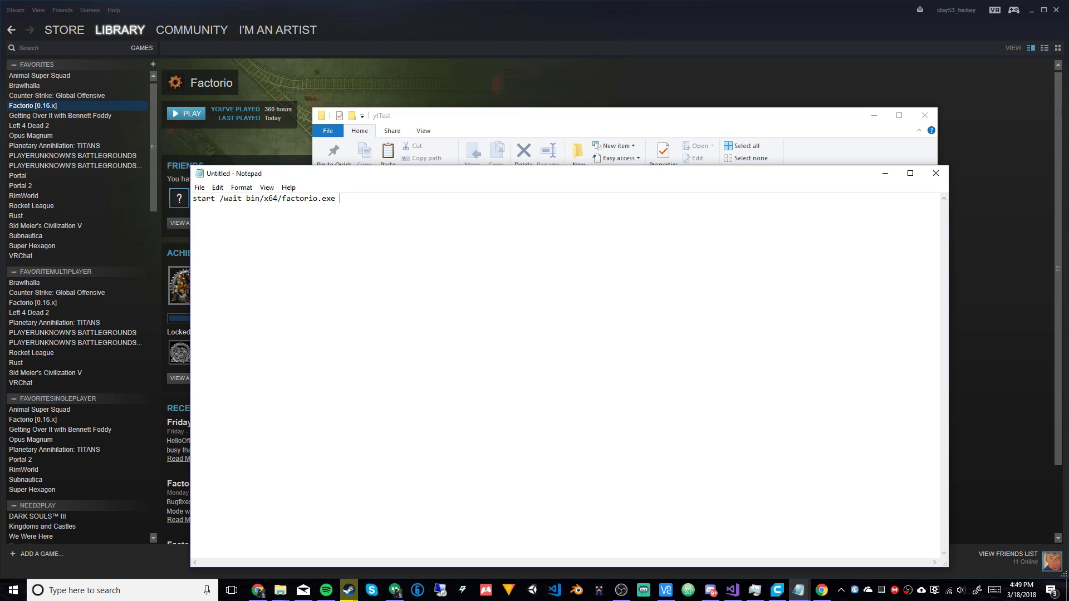
type(" --start-server 0")
key("BackSpace")
left_click_drag(236, 178, 199, 330)
type("yt")
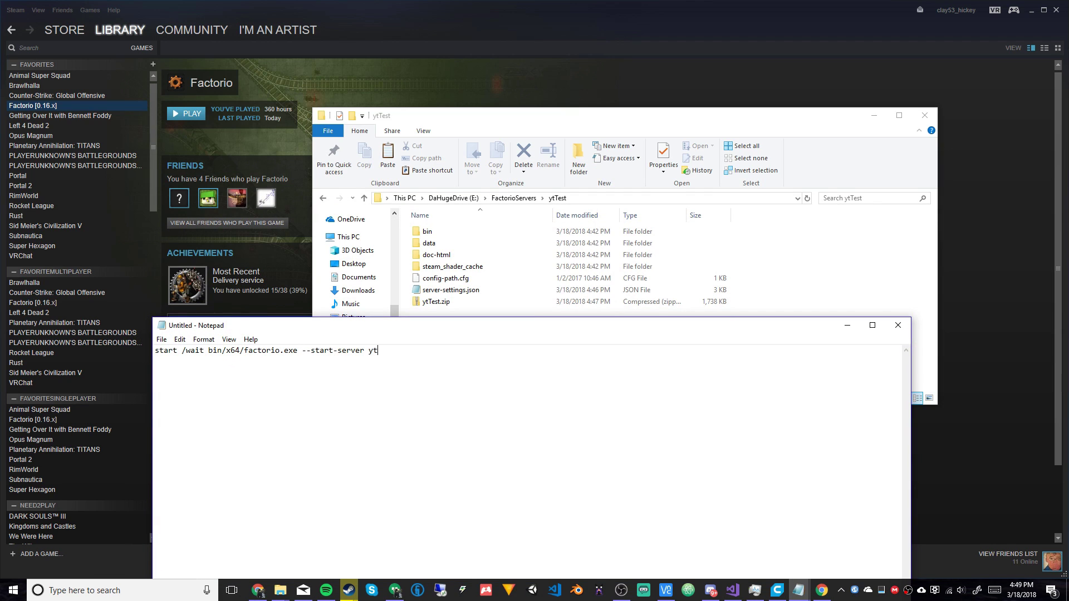
type("Test.zip")
key("ctrl+s")
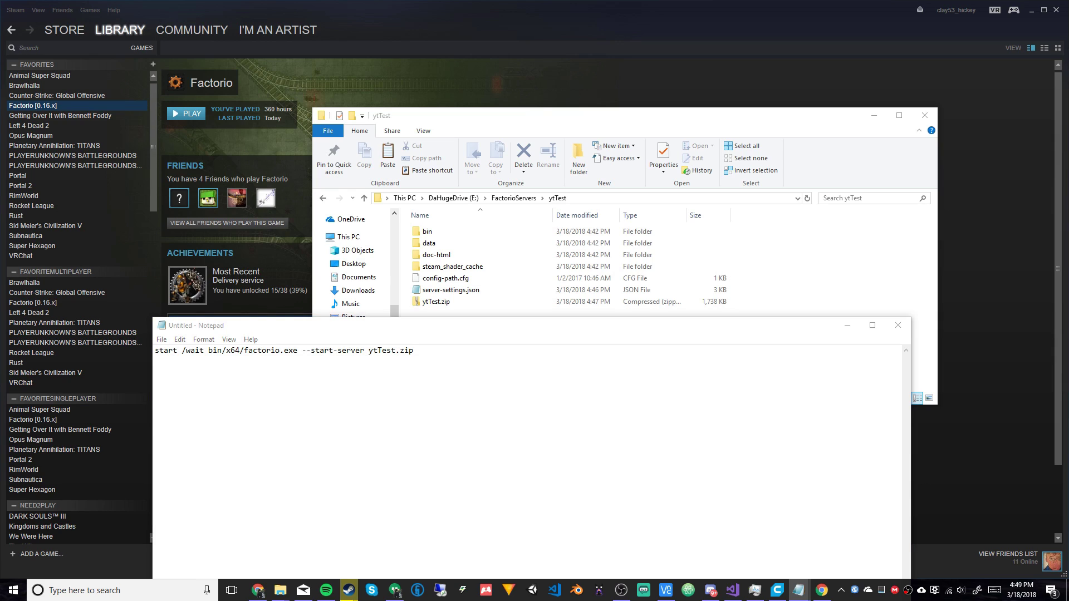
type("--")
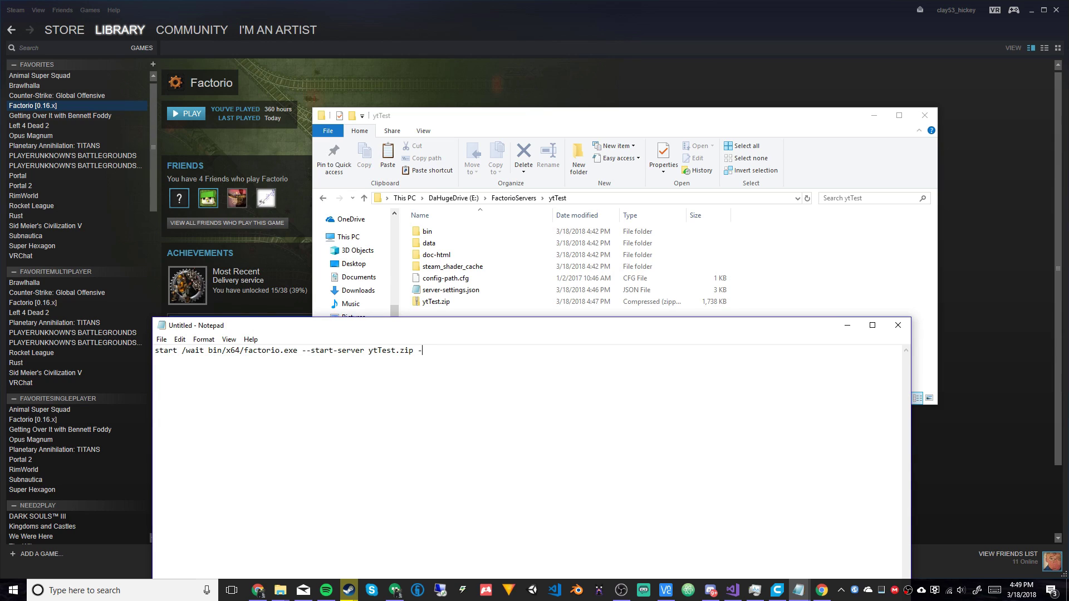
type("server-settings \"server-settings.json")
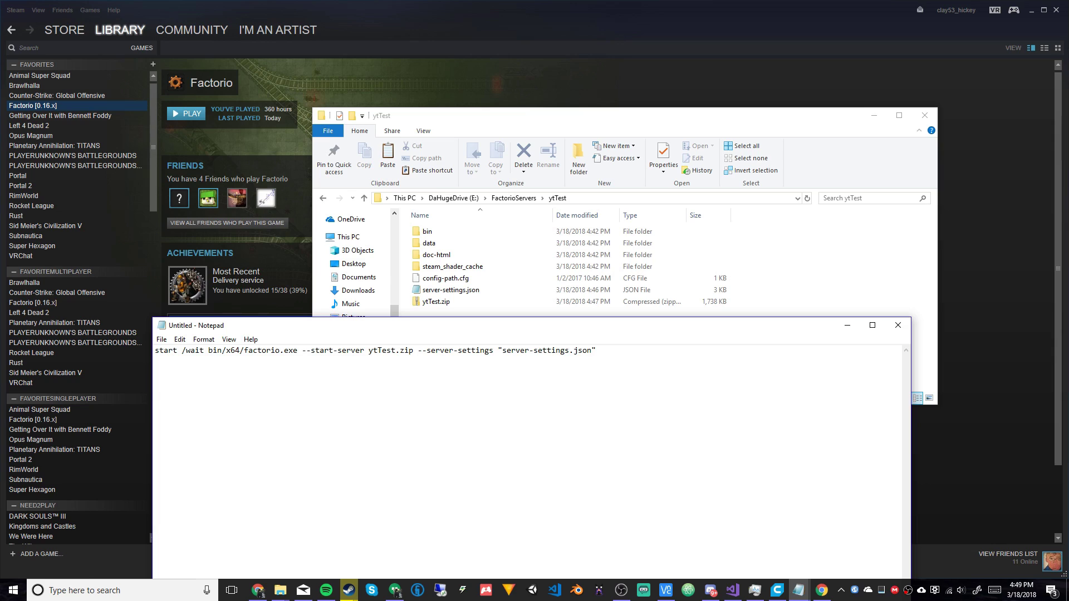
type("--")
Append '--port 5001 --no-log-rotation' to the command and add a 'pause' line below.
type("port")
type(" 5000")
key("BackSpace")
key("BackSpace")
key("BackSpace")
key("BackSpace")
type("5001 --")
type("no-log")
key("BackSpace")
key("BackSpace")
type("og-")
type("rotation")
type("pause")
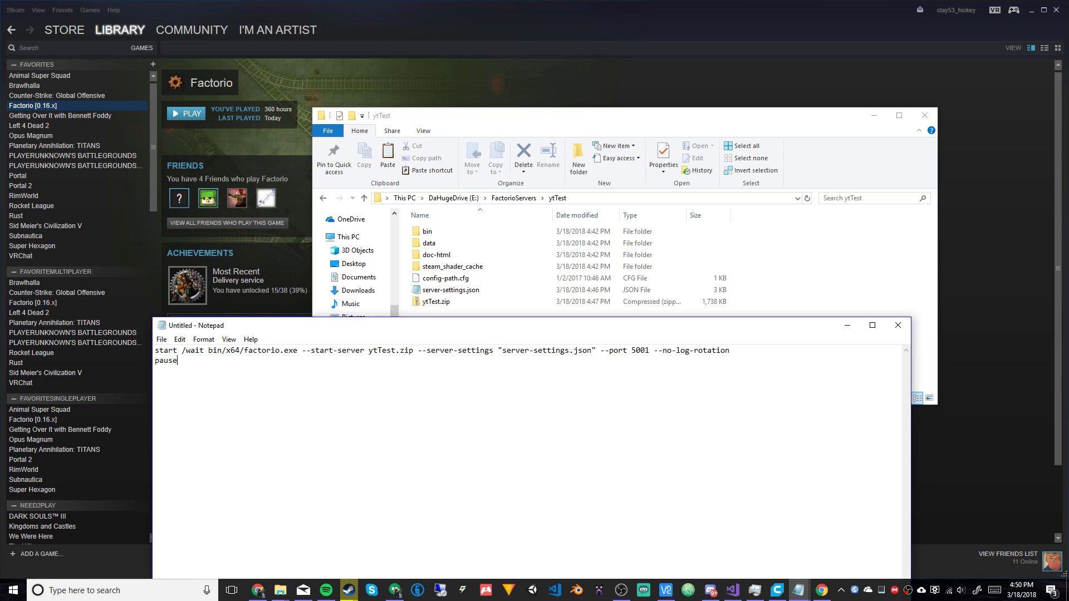
key("ctrl+s")
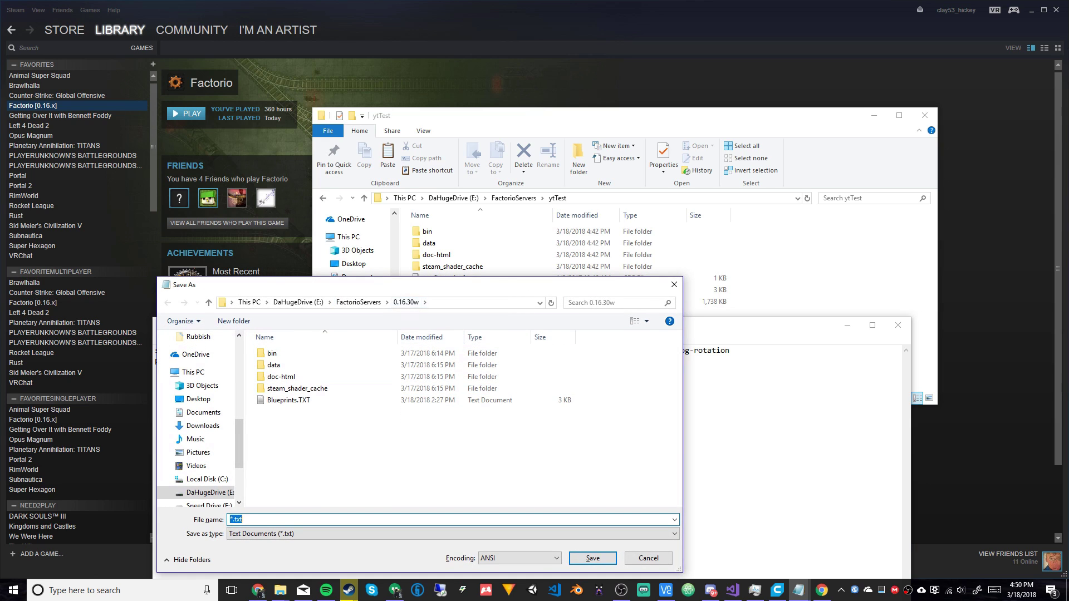
Save the file as server.bat, type All Files, in FactorioServers\ytTest.
left_click(358, 304)
double_click(276, 377)
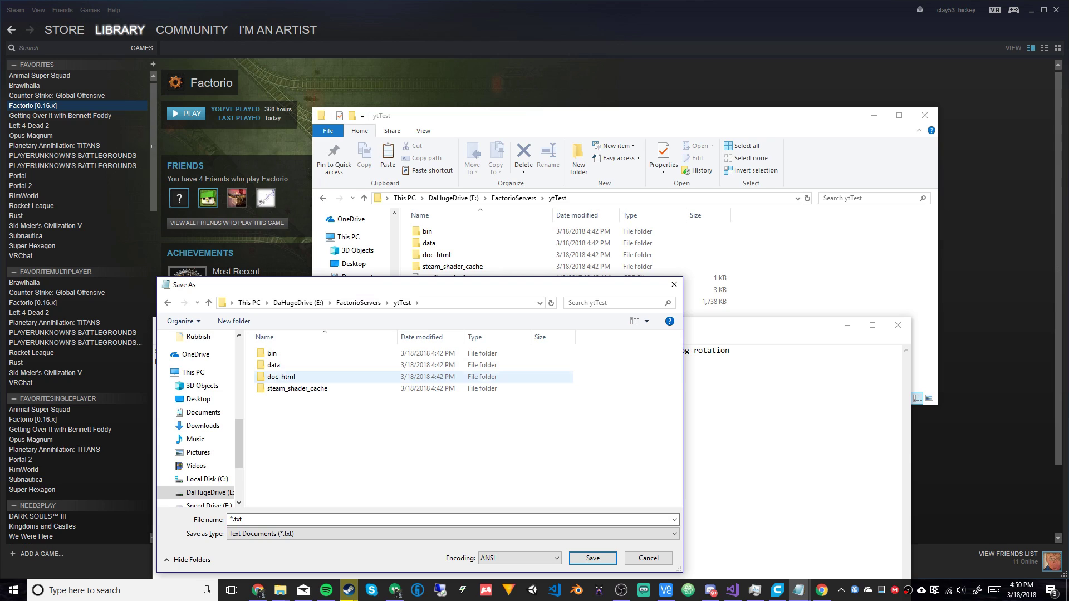
key("Tab")
key("alt+Down")
key("Down")
key("Return")
left_click(231, 519)
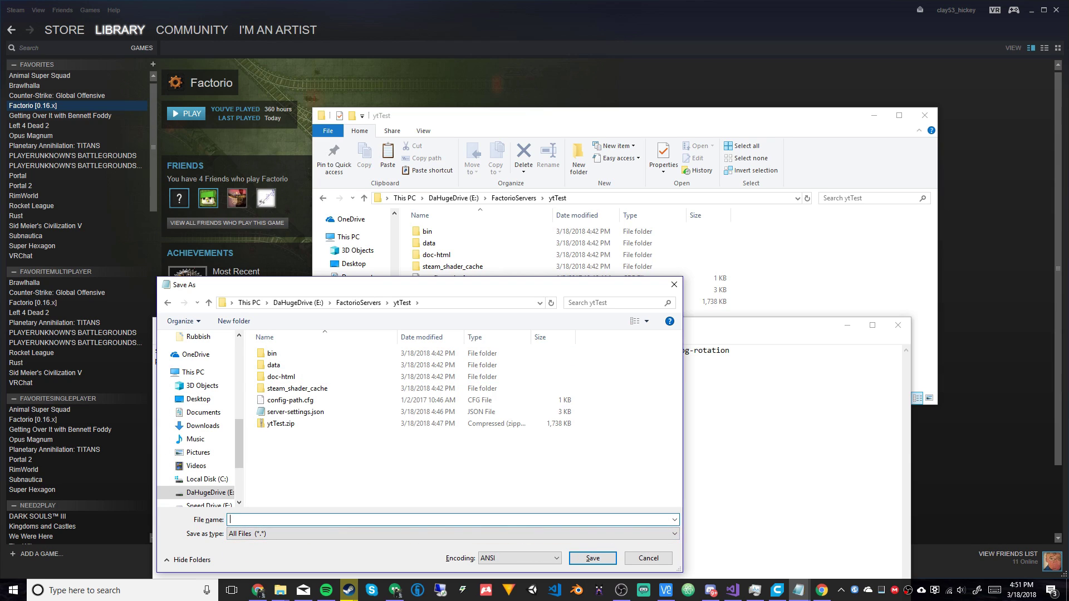
type("s")
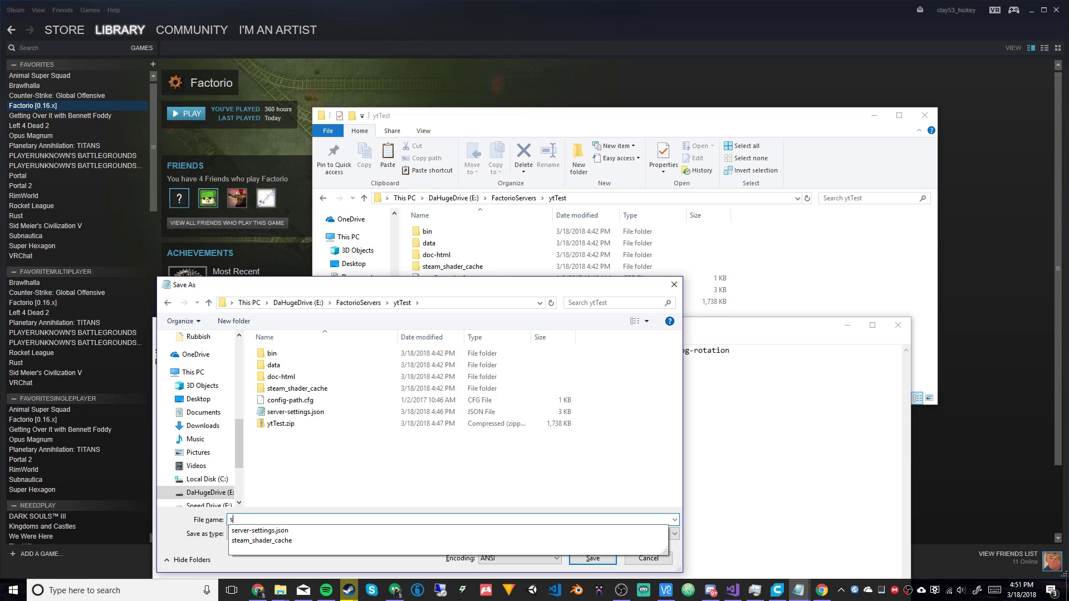
type("erver.bat")
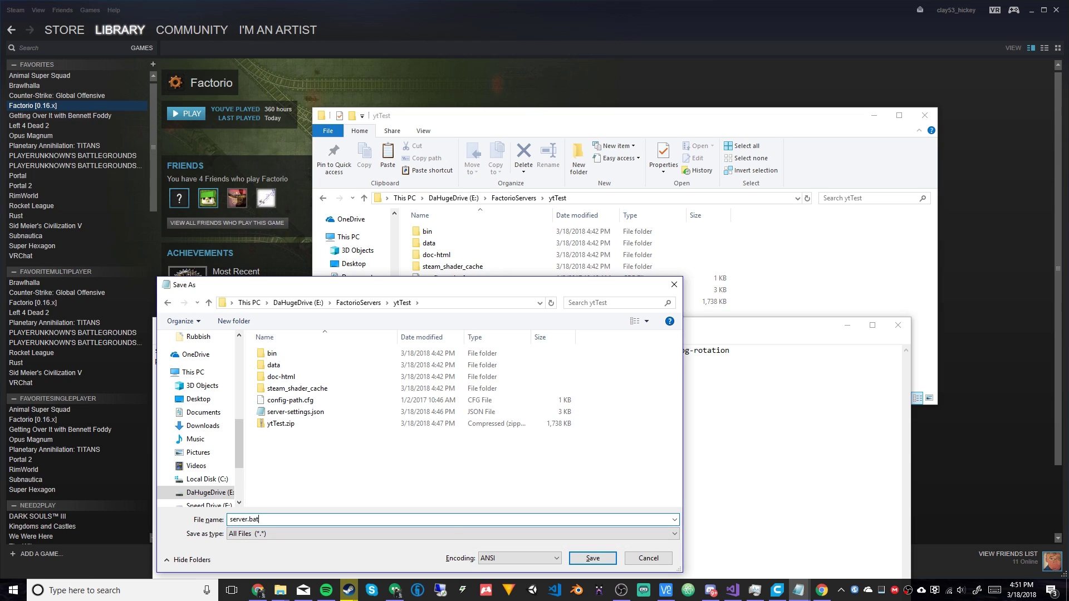
key("Return")
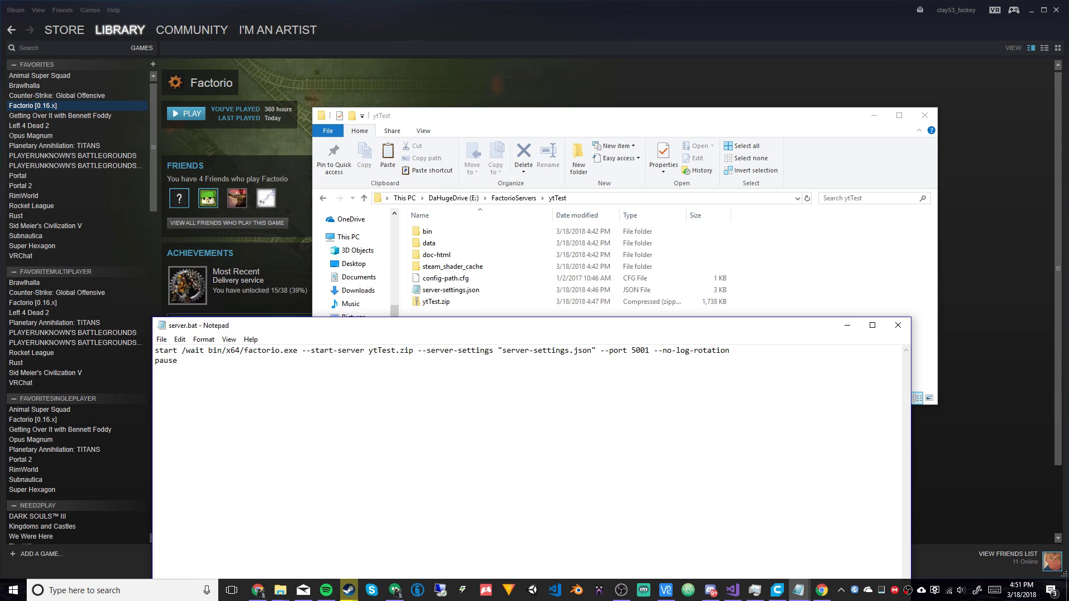
Run server.bat to start the Factorio server and allow it through the firewall.
left_click(897, 326)
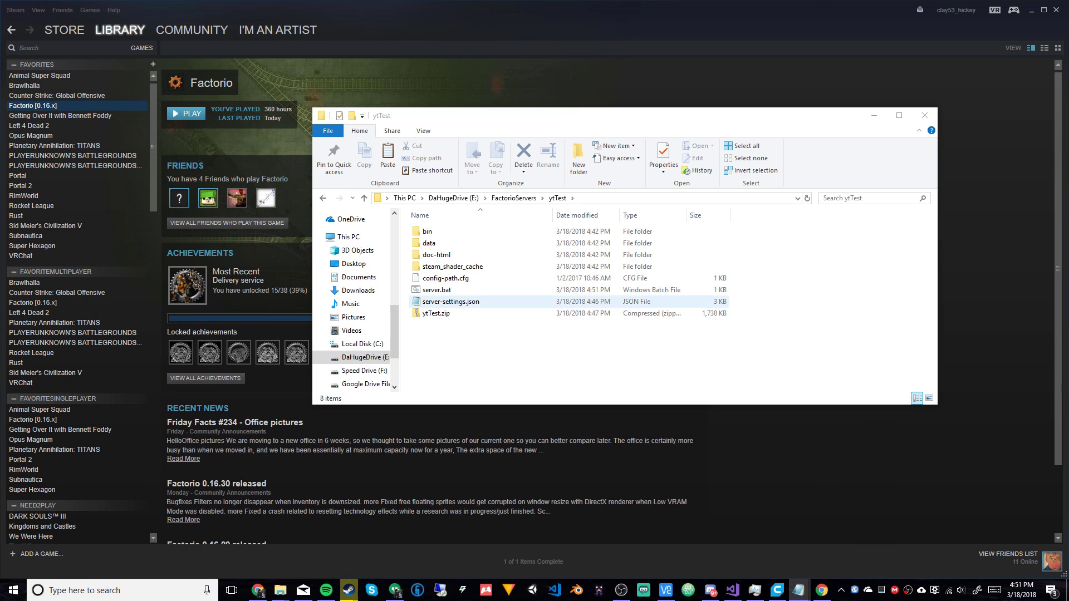
double_click(436, 290)
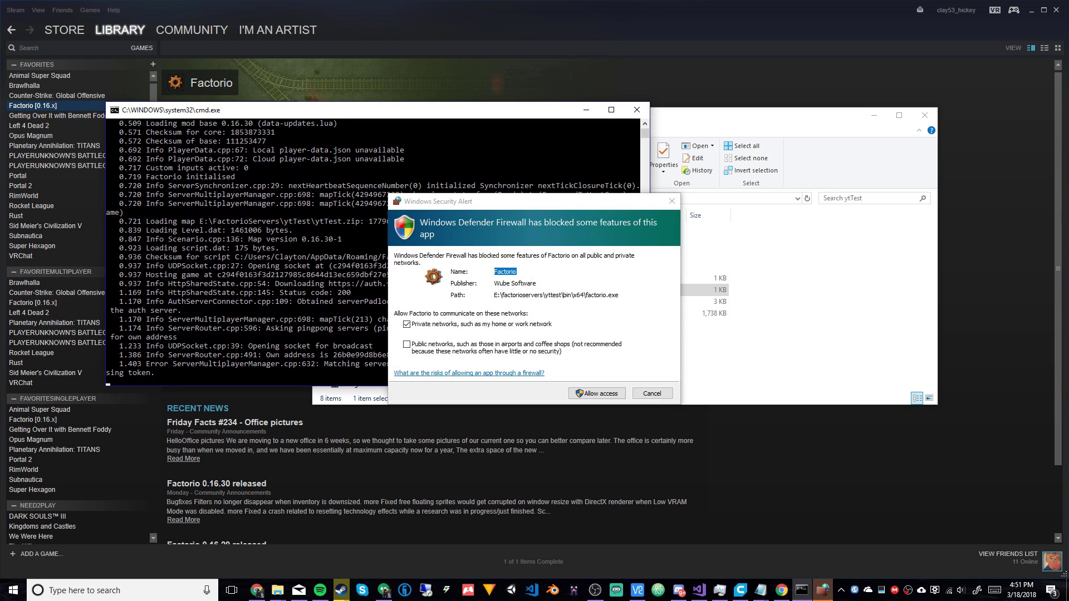
left_click_drag(565, 200, 359, 149)
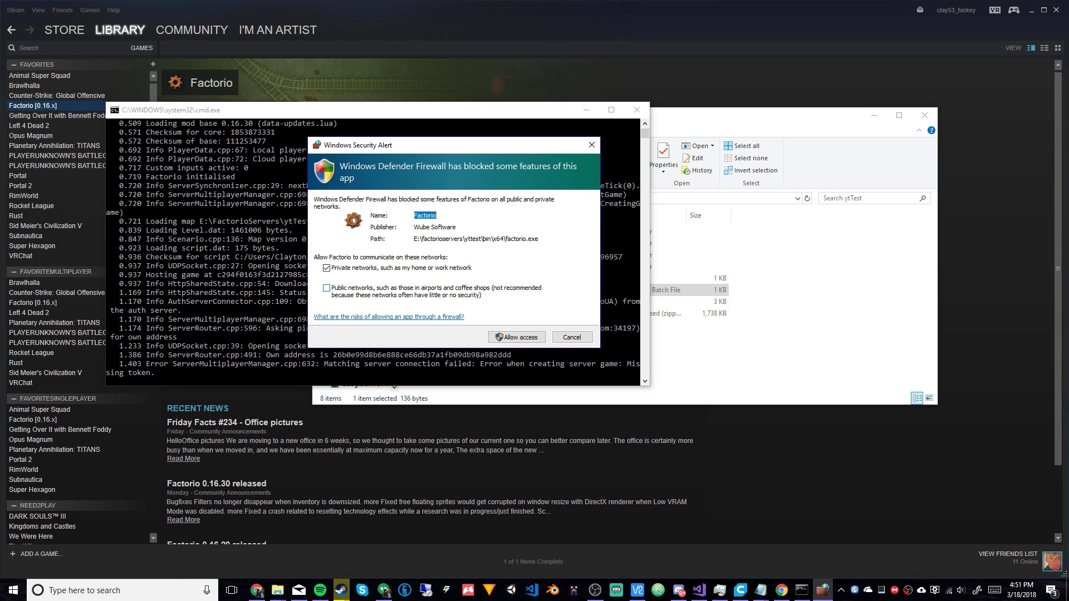
key("Tab")
key("Return")
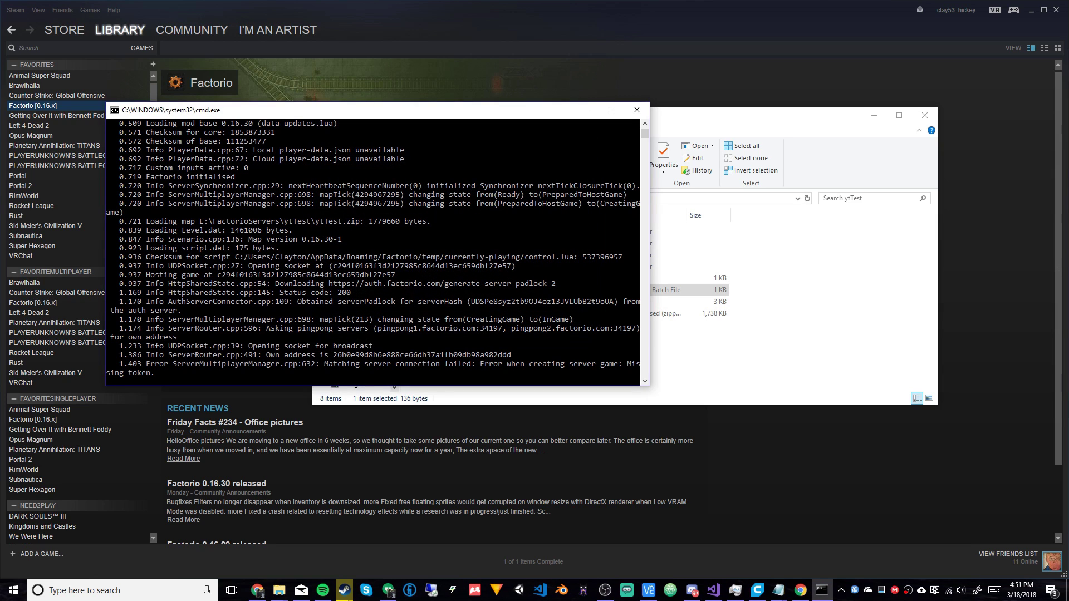
Stop the running server with Ctrl+C and confirm terminating the batch job with y.
left_click_drag(334, 109, 516, 82)
left_click(511, 192)
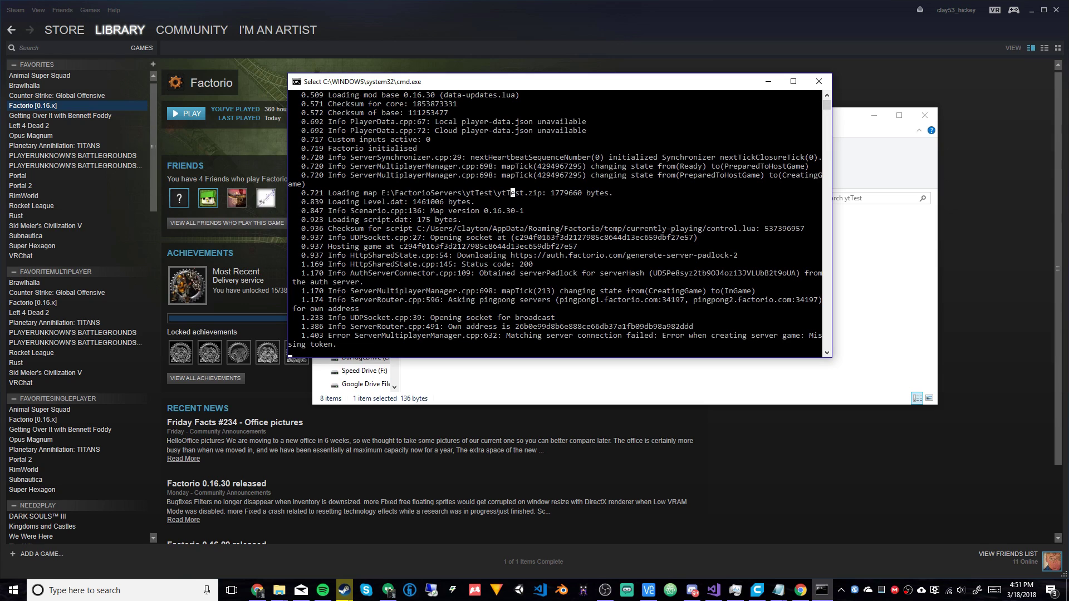
left_click(641, 121)
key("Escape")
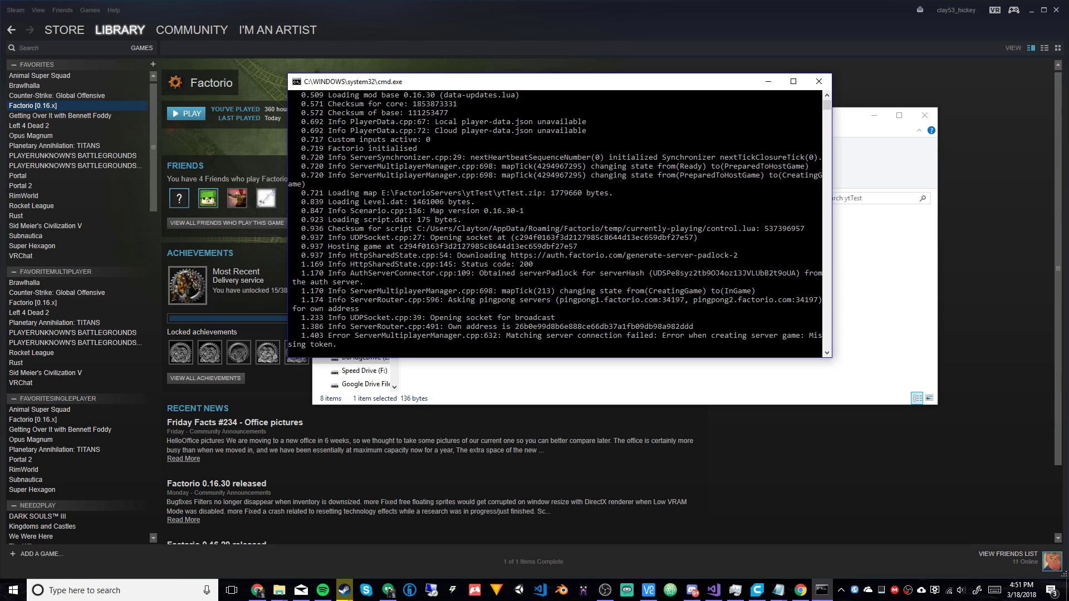
key("ctrl+c")
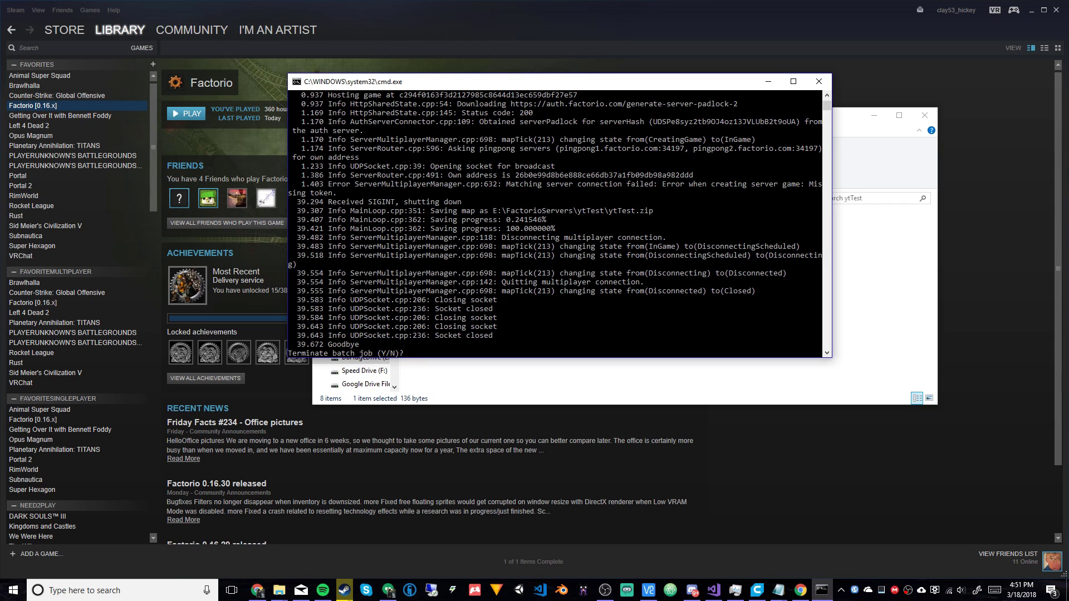
type("y")
key("Return")
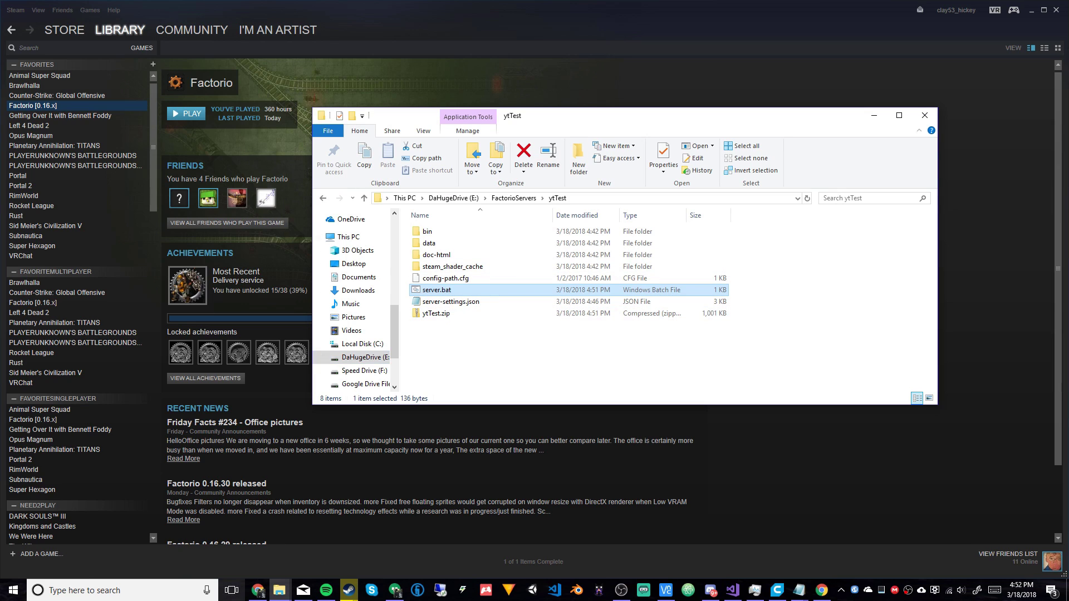
left_click(279, 590)
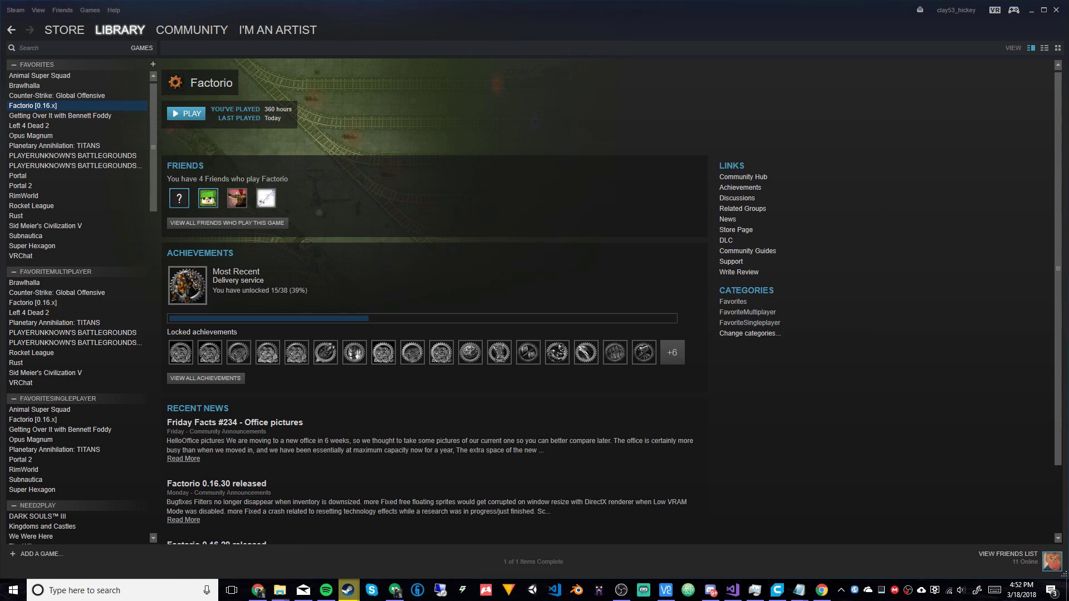
Open a new blank tab in Chrome.
left_click(821, 590)
left_click(233, 8)
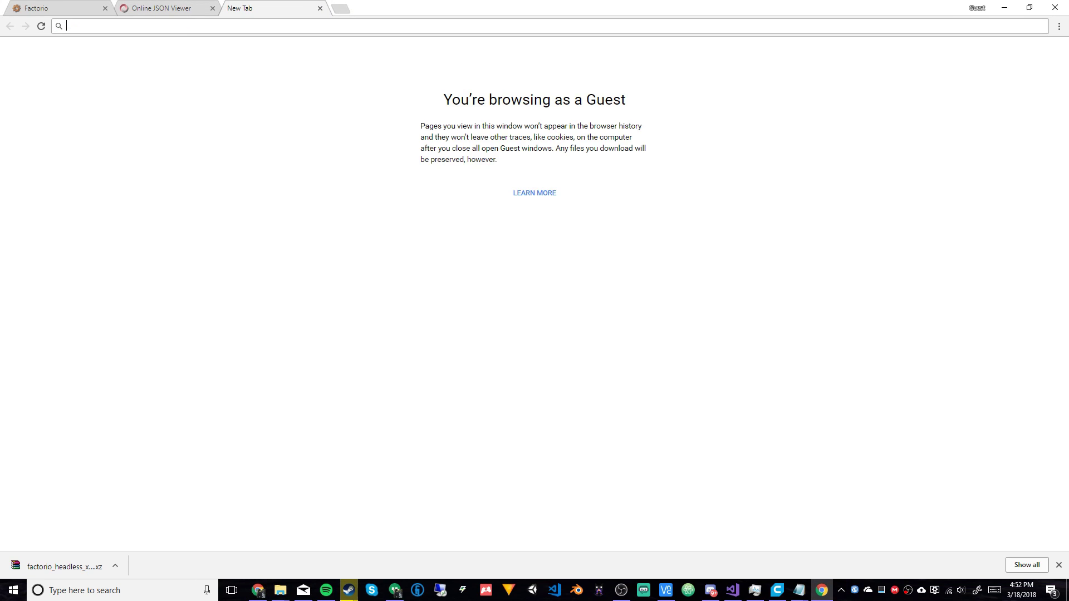
type("192")
key("BackSpace")
key("BackSpace")
key("BackSpace")
Launch Command Prompt from Start search and run ipconfig.
key("super")
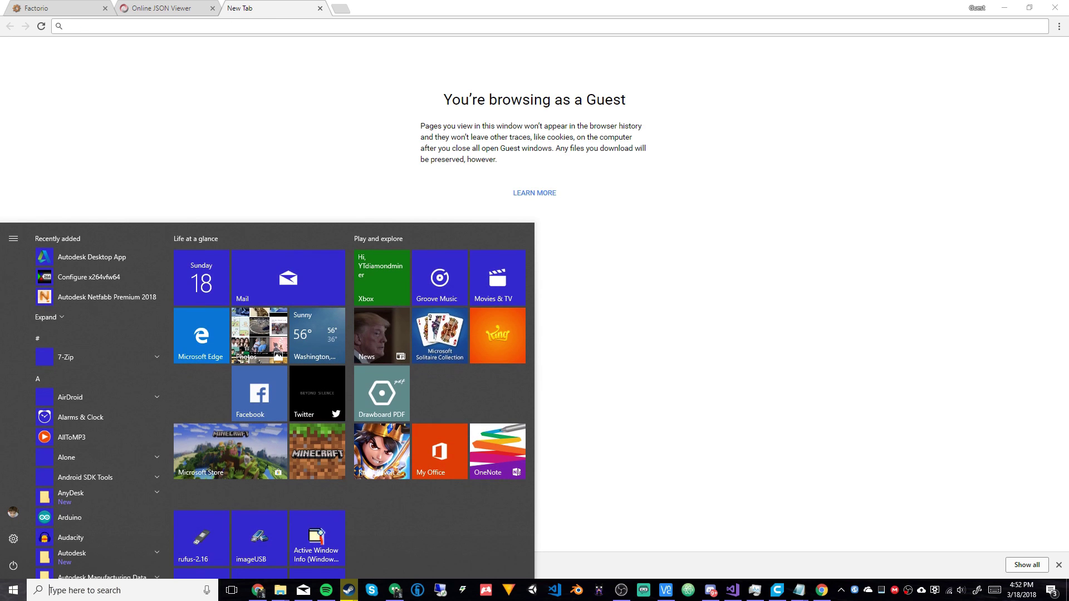
type("cmd")
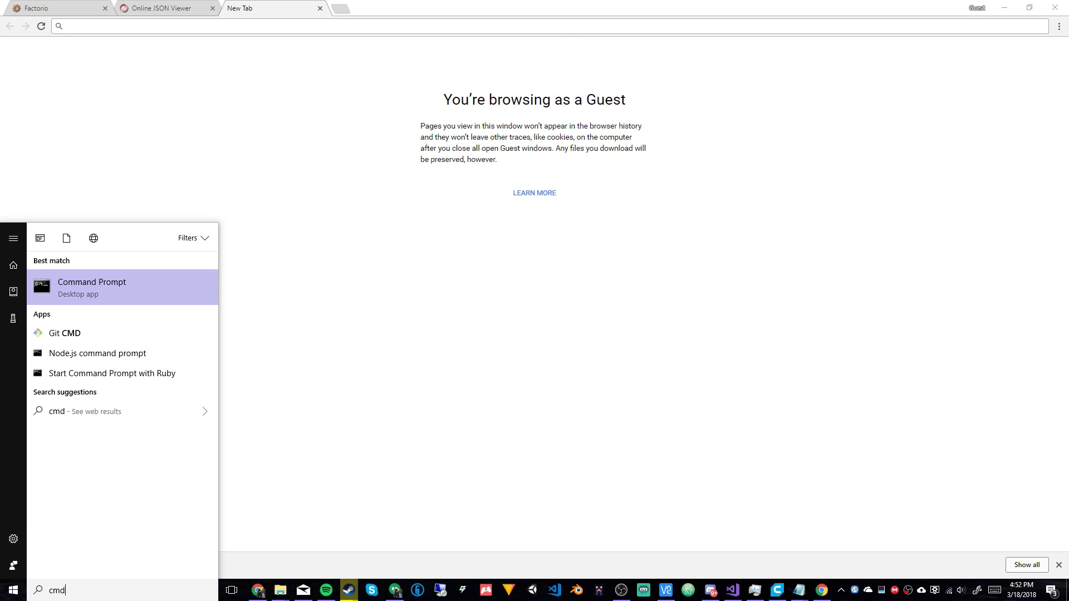
key("Return")
type("ipconfig")
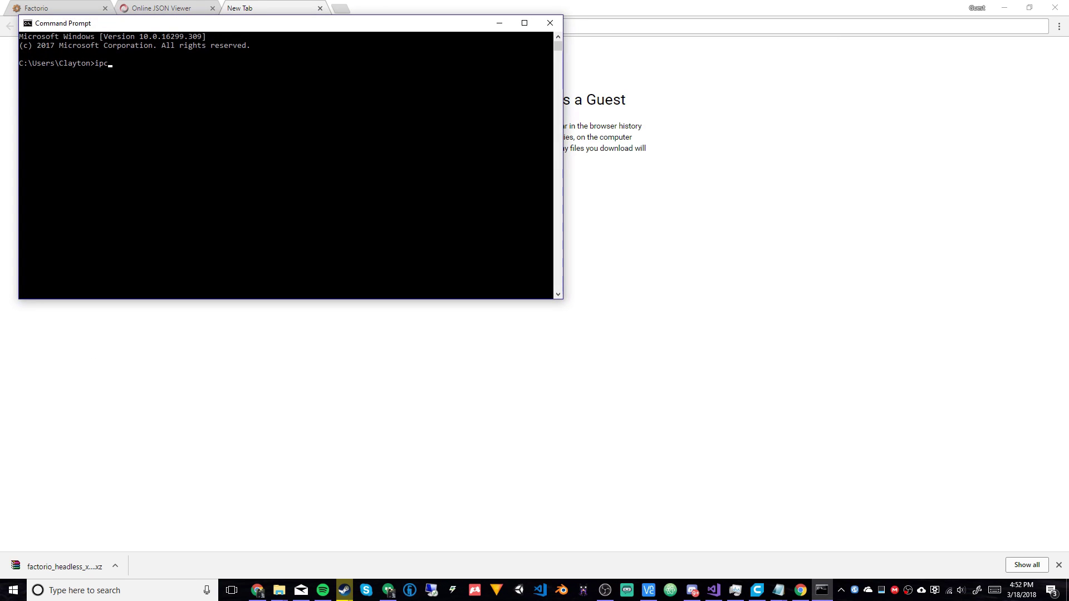
key("Return")
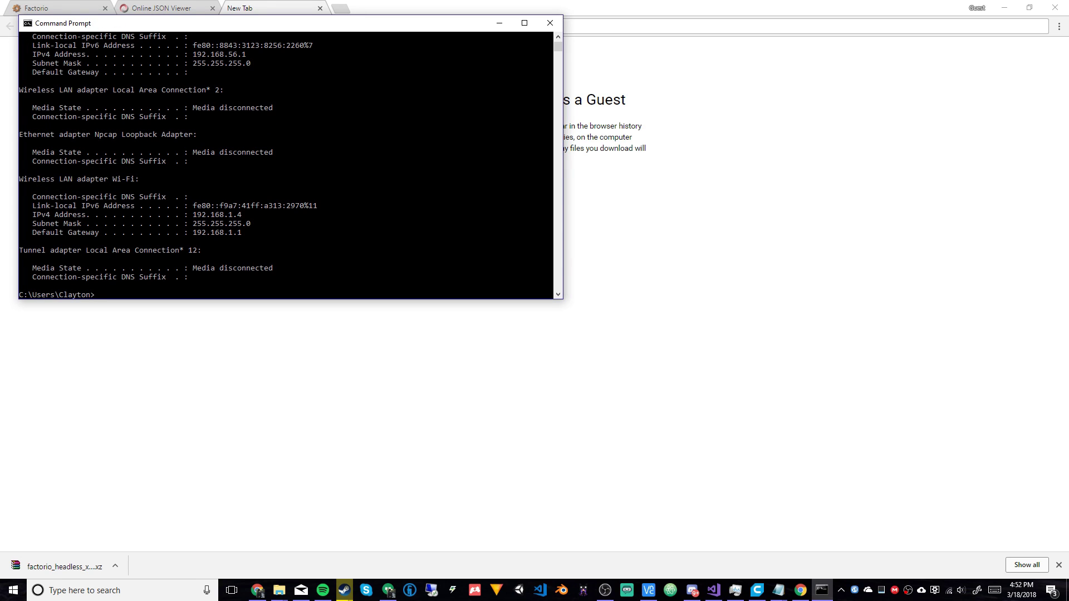
Mark the Wi-Fi adapter heading and its IPv4 and subnet lines in the output.
scroll(286, 165, "up", 5)
scroll(286, 165, "down", 6)
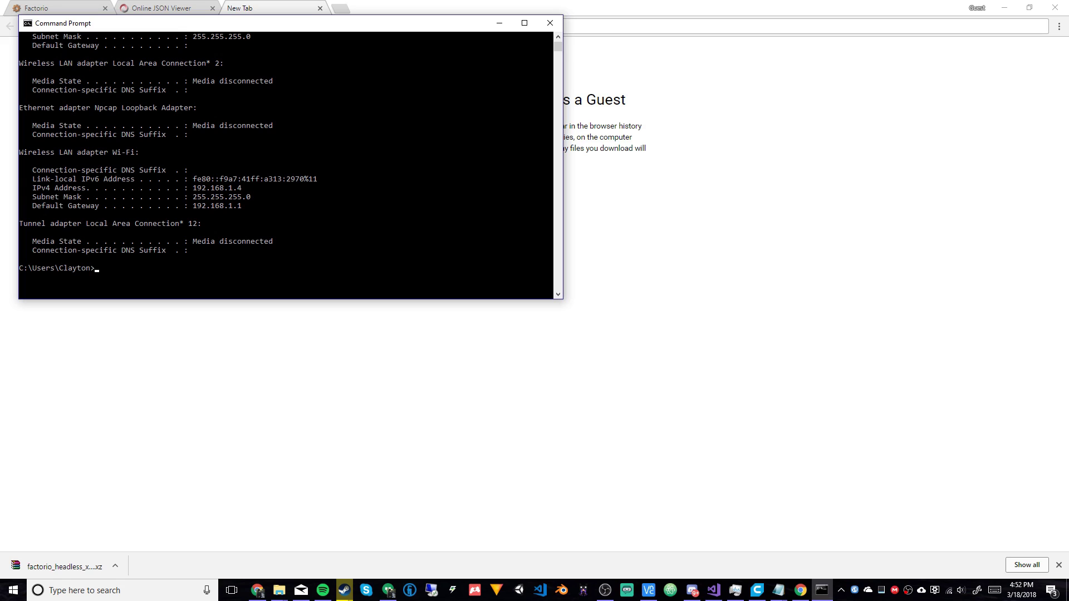
left_click_drag(34, 187, 202, 198)
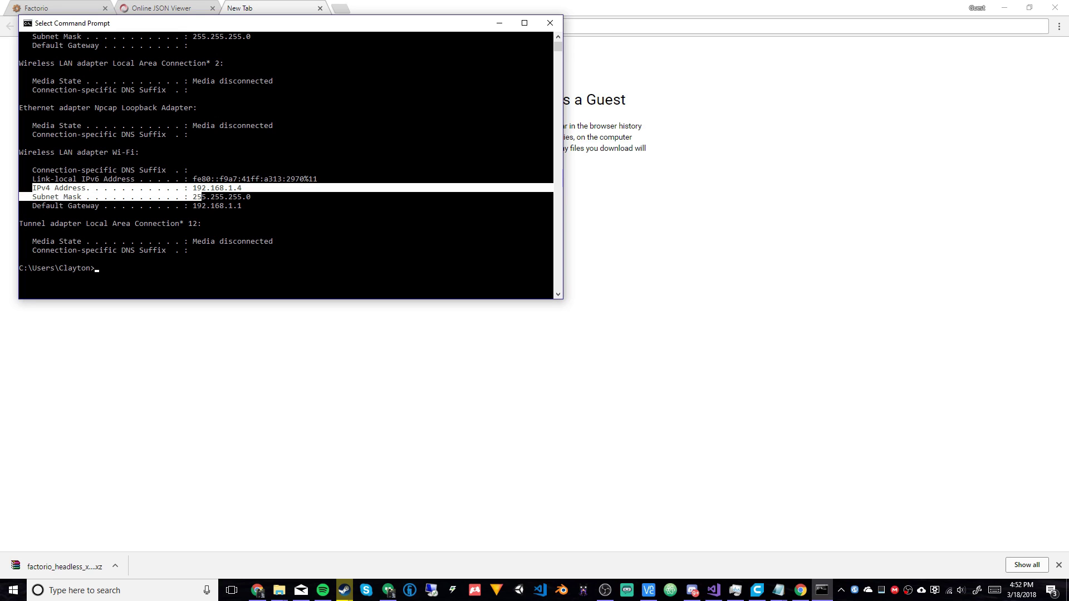
left_click(190, 188)
left_click_drag(20, 152, 139, 152)
left_click(136, 152)
scroll(285, 165, "up", 3)
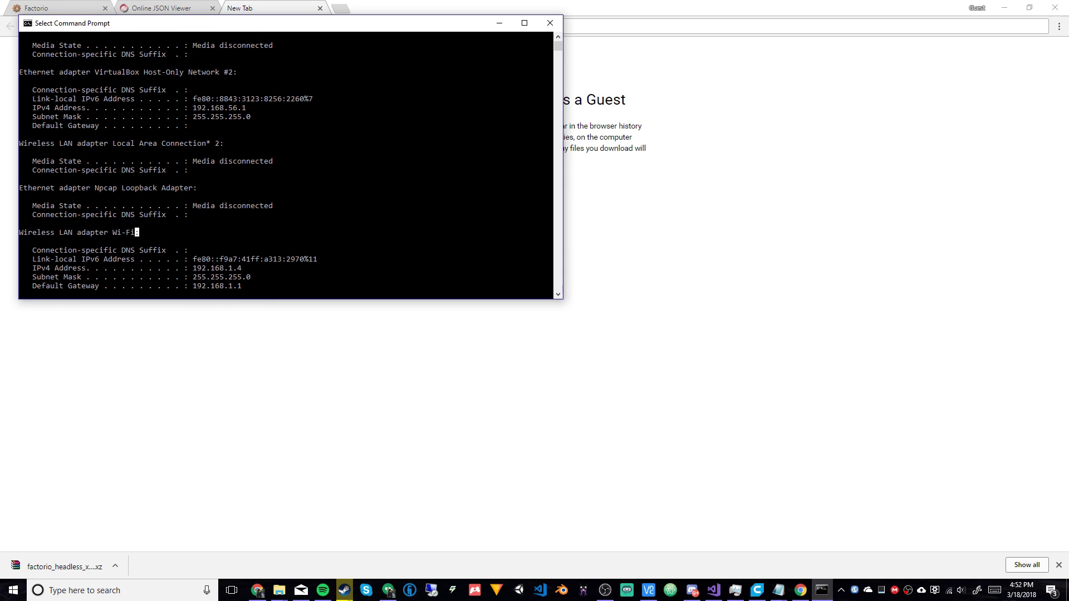
scroll(285, 165, "up", 3)
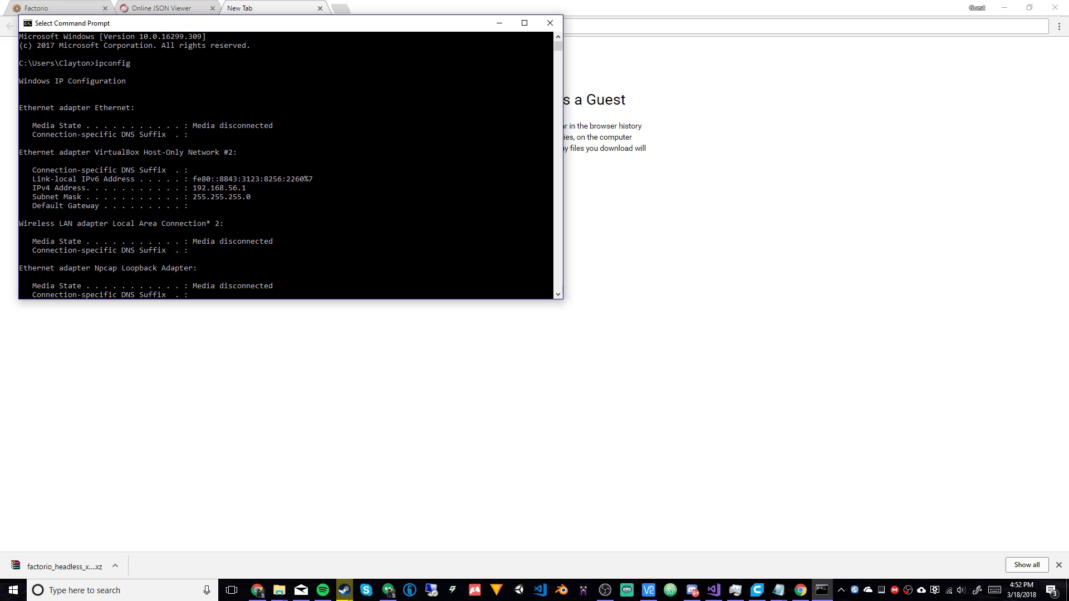
Point out the VirtualBox and Ethernet adapters, then highlight the IPv4 address 192.168.1.4.
left_click_drag(21, 152, 111, 161)
left_click(115, 143)
left_click(97, 152)
left_click_drag(26, 106, 95, 117)
left_click(121, 117)
scroll(285, 165, "down", 6)
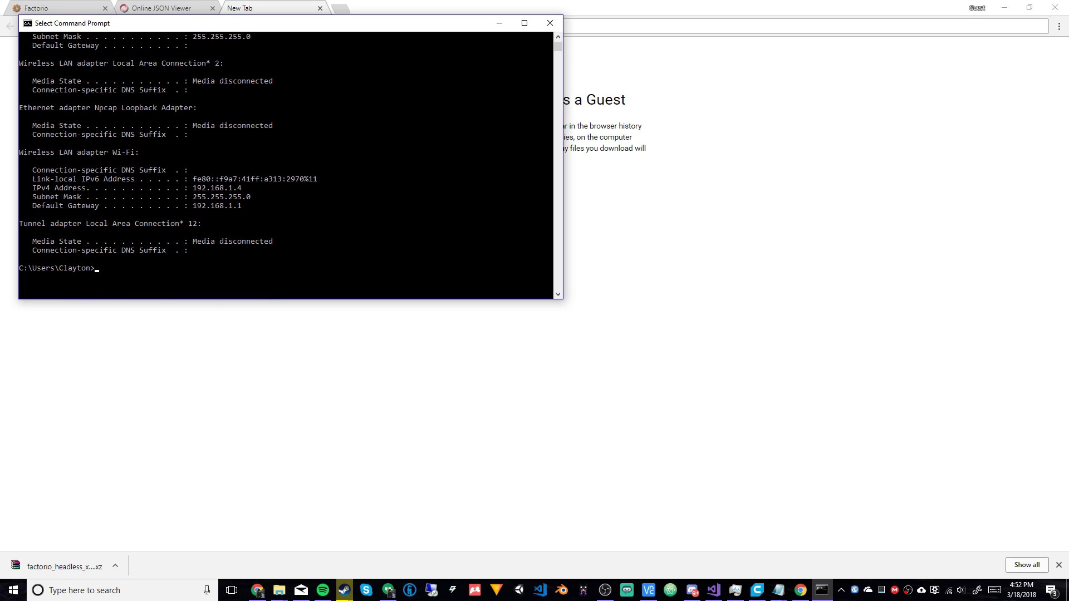
mouse_move(242, 188)
left_mouse_down()
mouse_move(188, 188)
mouse_move(207, 205)
mouse_move(242, 206)
left_mouse_up()
key("alt+Tab")
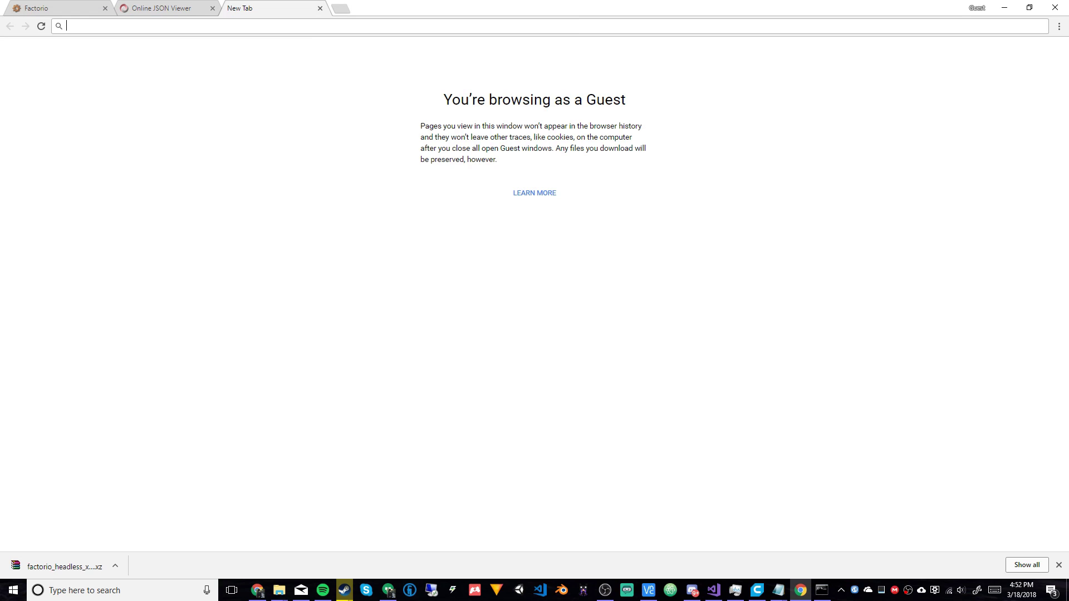
Go to 192.168.1.1 and log into the router with its admin username and password.
type("192.168.1.1")
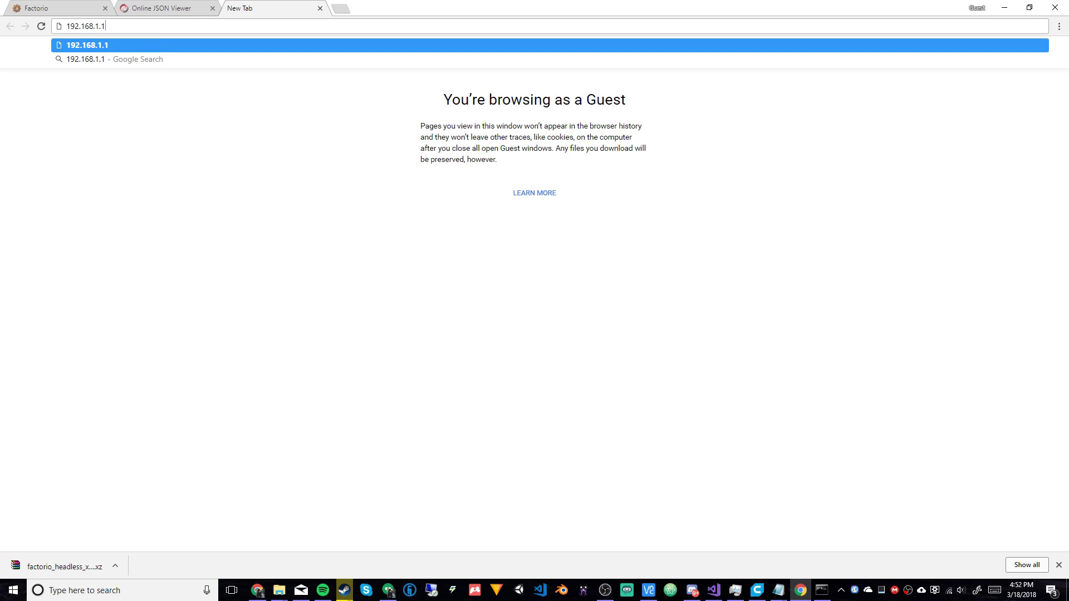
key("Return")
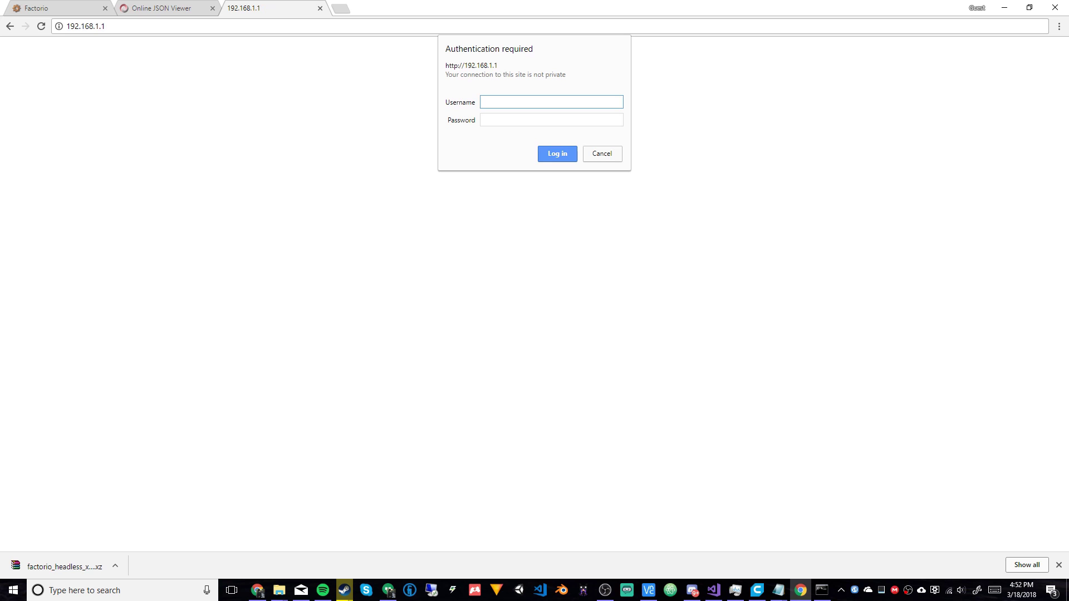
key("Tab")
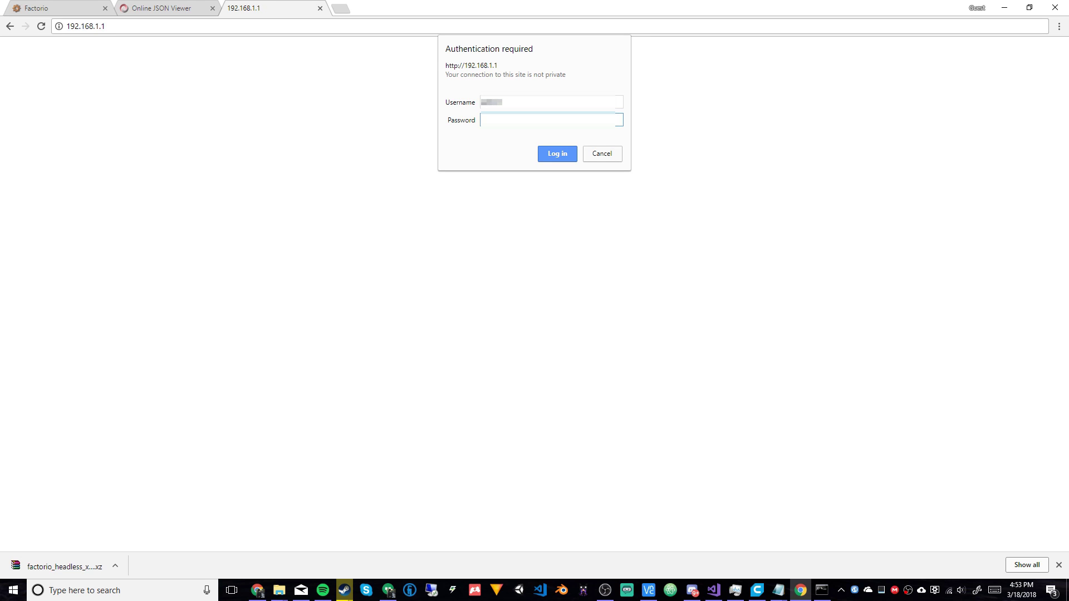
type("••••••")
key("Return")
key("Tab")
type("••••••")
key("Return")
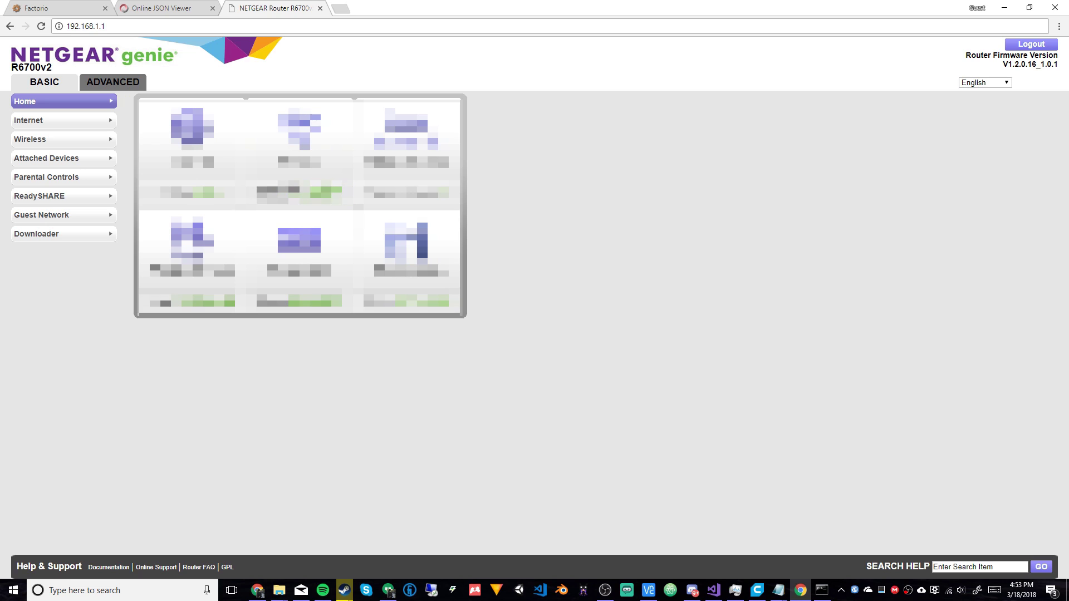
Navigate to ADVANCED > Advanced Setup > Port Forwarding in the router settings.
left_click(113, 82)
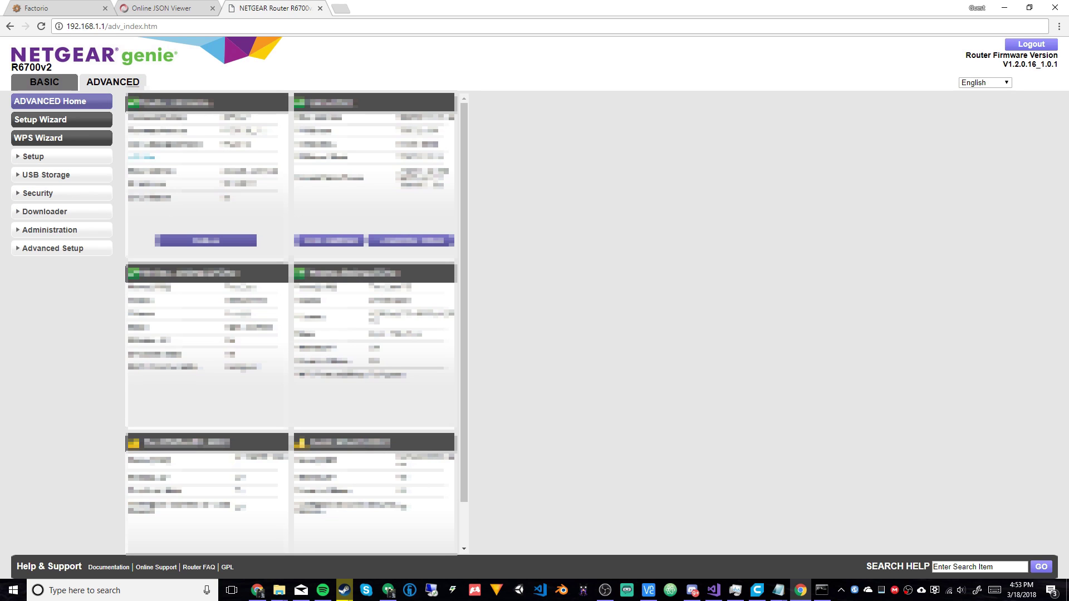
left_click(53, 249)
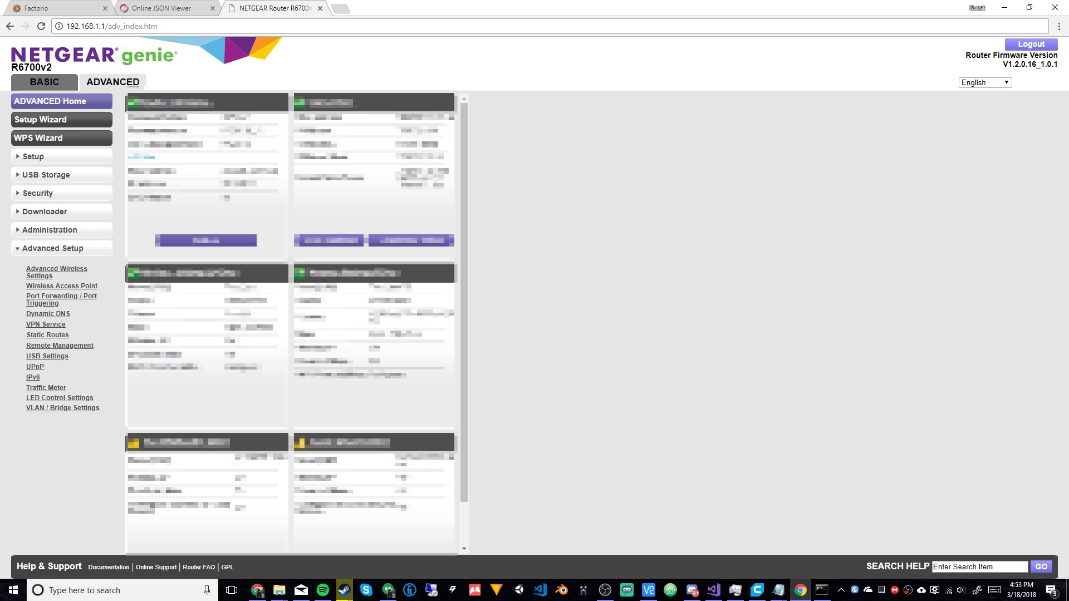
left_click(61, 296)
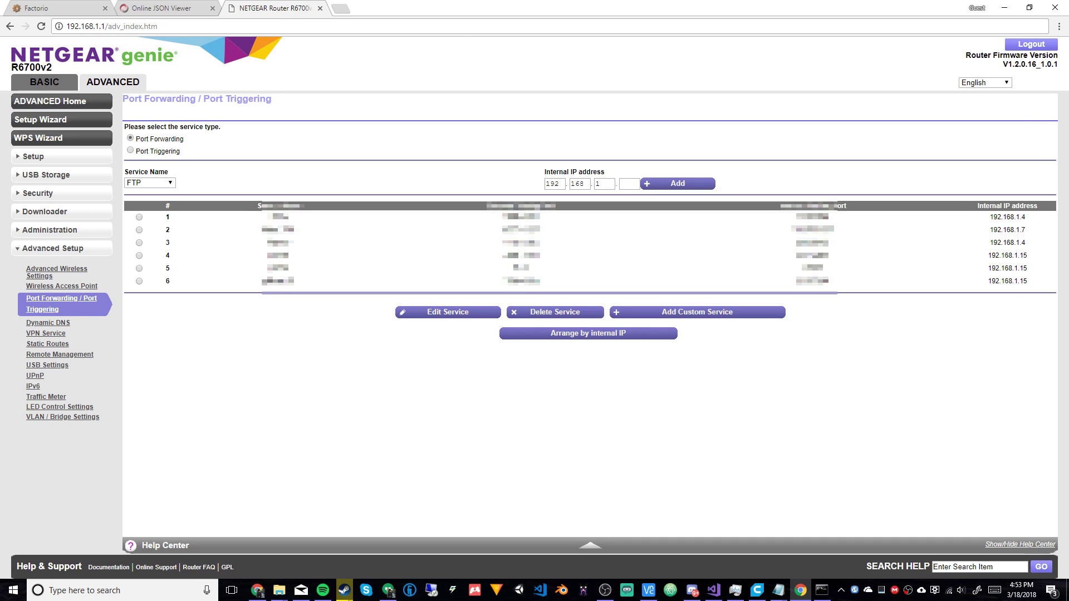
Start a custom port forwarding service and name it ytTest.
left_click(697, 311)
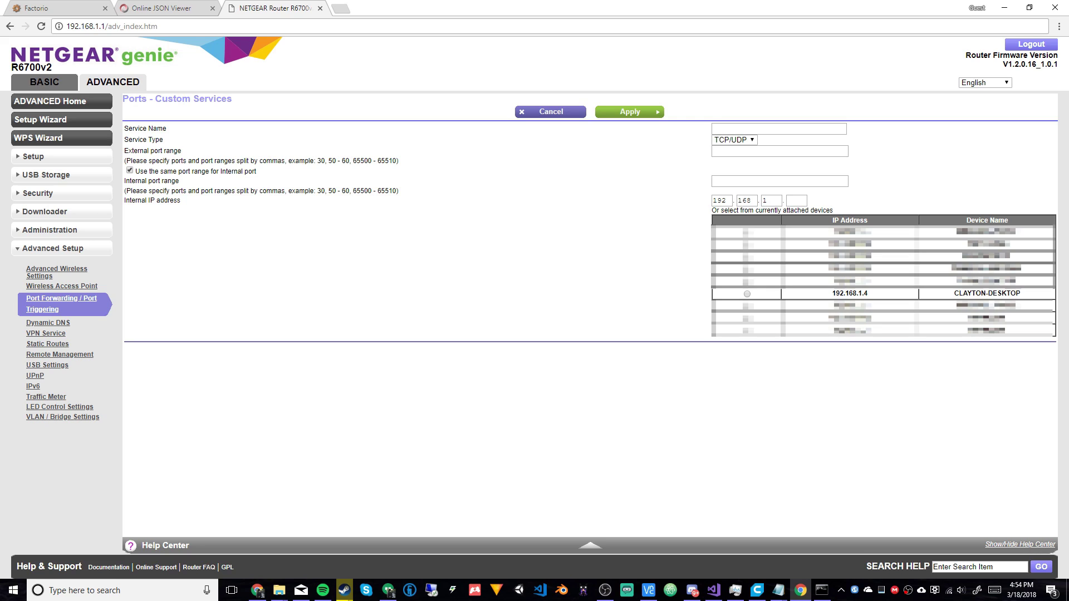
left_click(734, 139)
left_click(779, 129)
type("yttest")
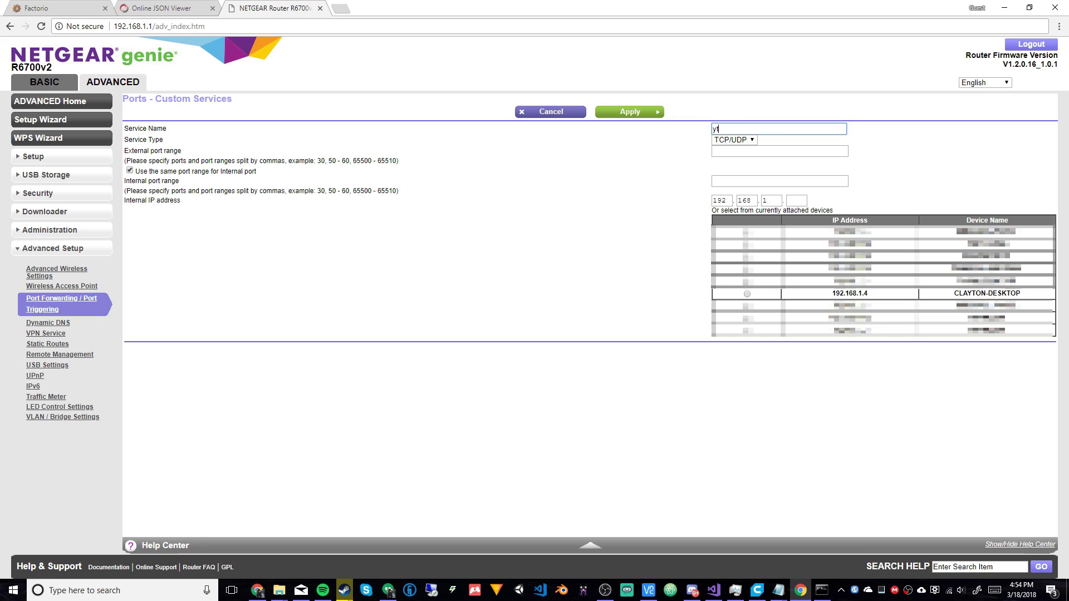
key("Tab")
key("shift+Tab")
key("Home")
key("Right")
key("Right")
key("shift+Right")
type("E")
key("Tab")
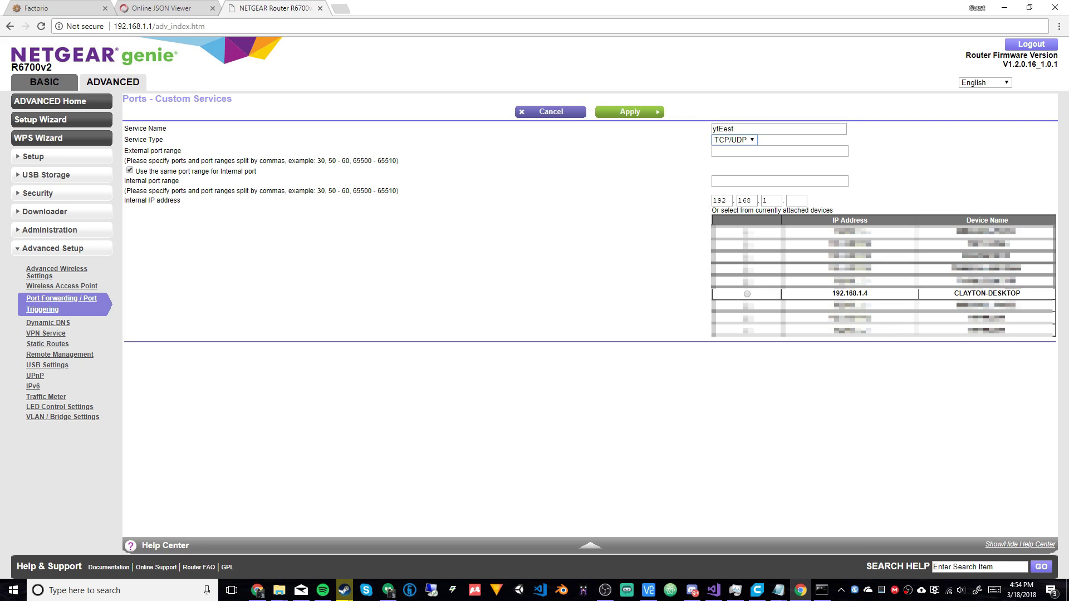
key("shift+Tab")
key("End")
key("BackSpace")
key("BackSpace")
key("BackSpace")
key("BackSpace")
type("Test")
Forward port 5001 to this PC at 192.168.1.4 (CLAYTON-DESKTOP) and apply the rule.
key("Tab")
key("Tab")
type("5001")
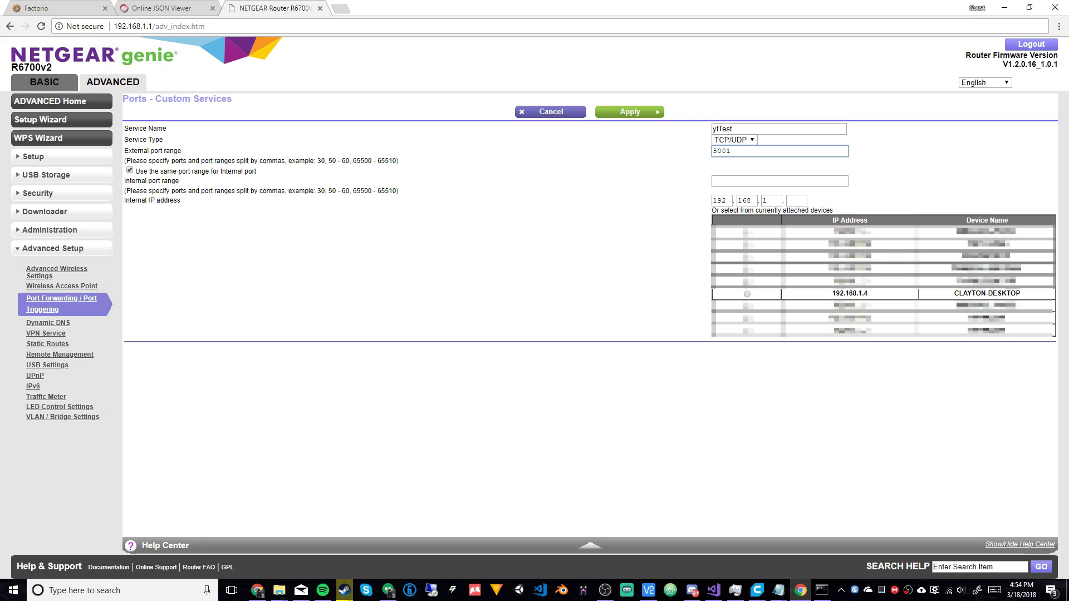
key("Tab")
key("Tab")
key("shift+Tab")
key("shift+Tab")
key("Tab")
key("Tab")
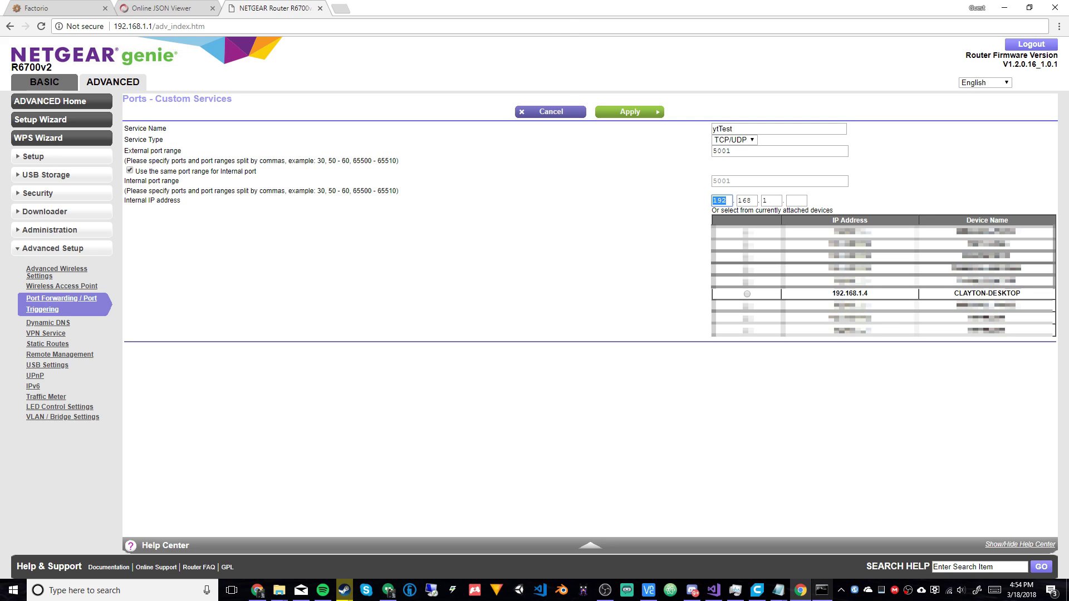
left_click(822, 590)
left_click(311, 206)
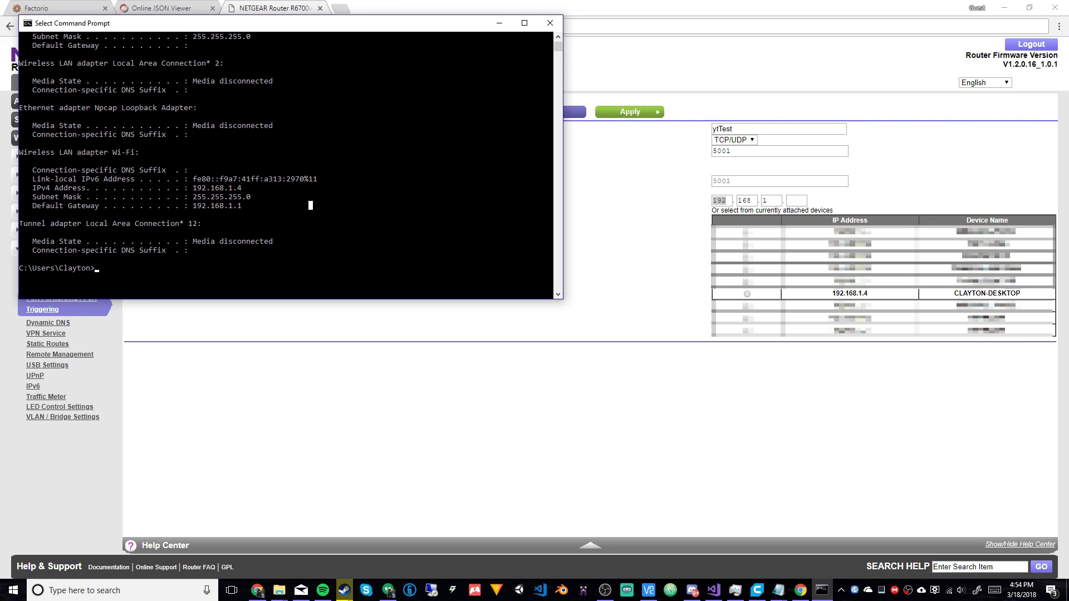
left_click_drag(193, 188, 241, 188)
left_click(796, 200)
type("4")
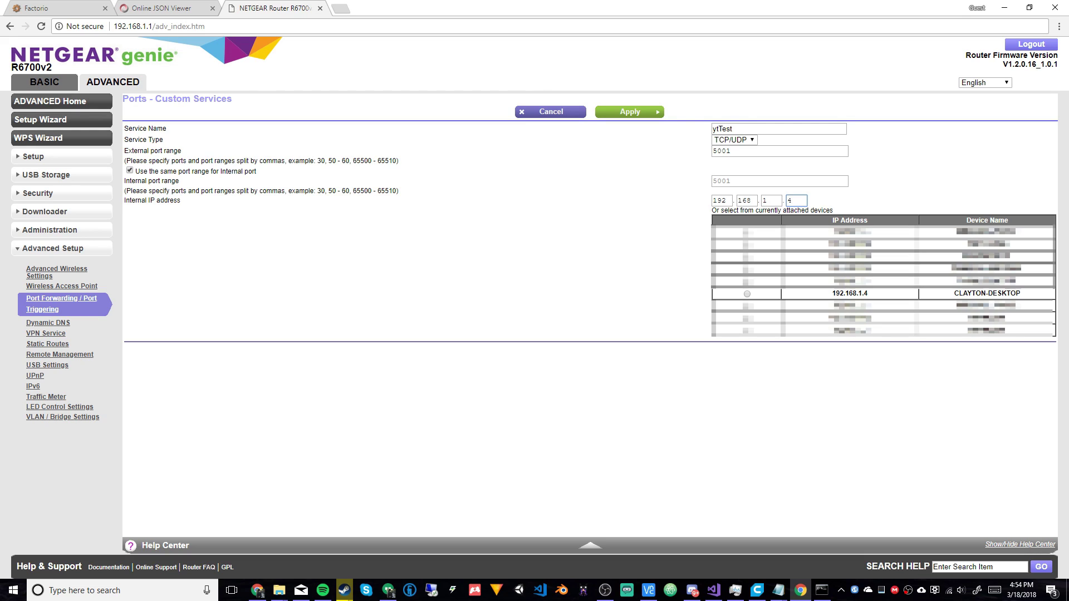
left_click(747, 293)
left_click(630, 112)
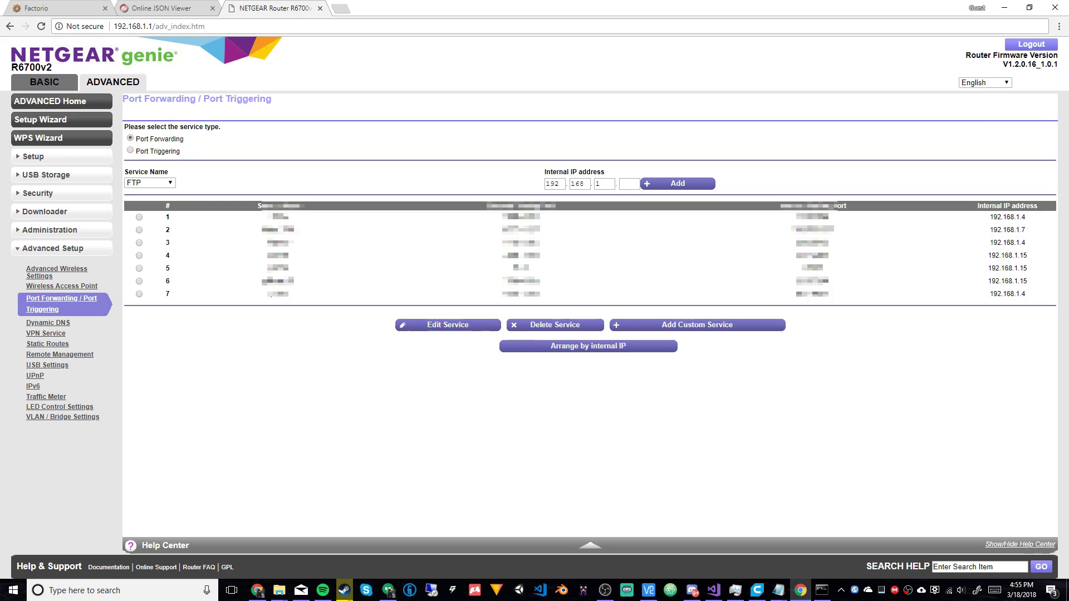
left_click(341, 8)
Load ipinfo.io in the new browser tab.
type("ip")
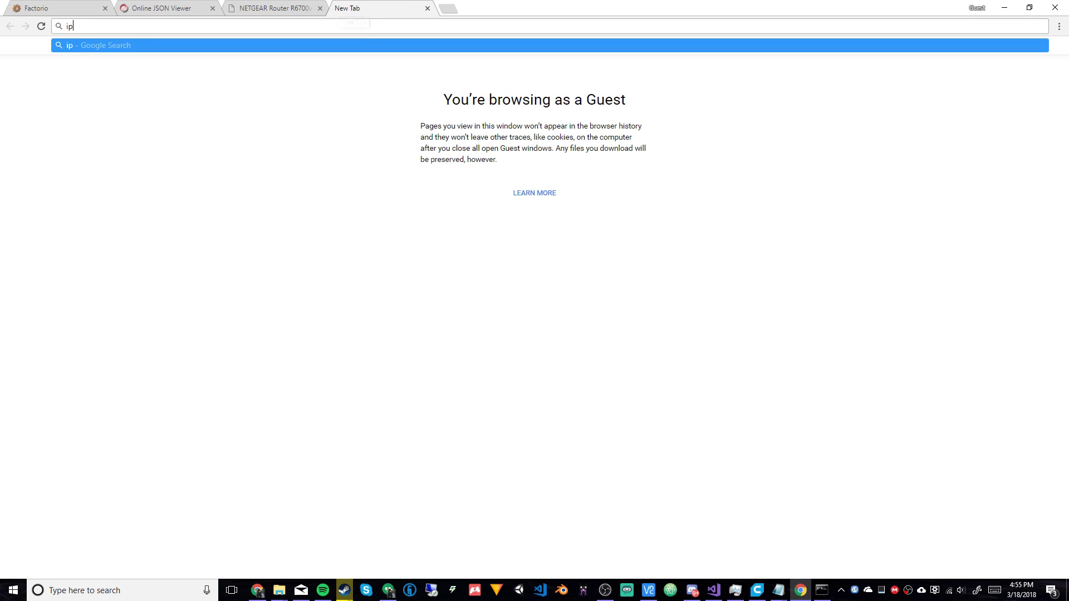
type("info.com")
key("Return")
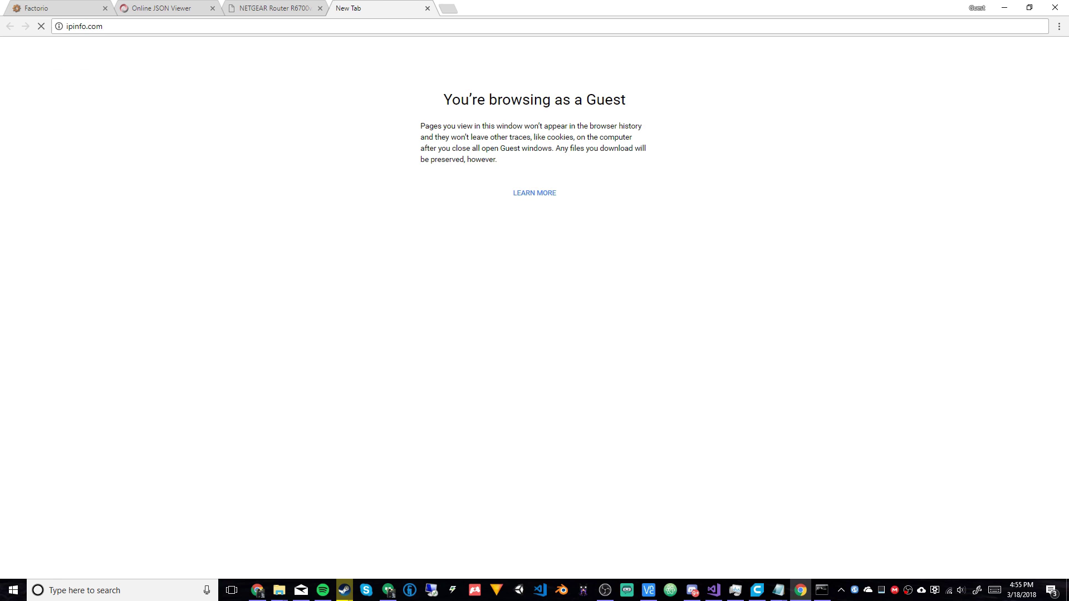
key("End")
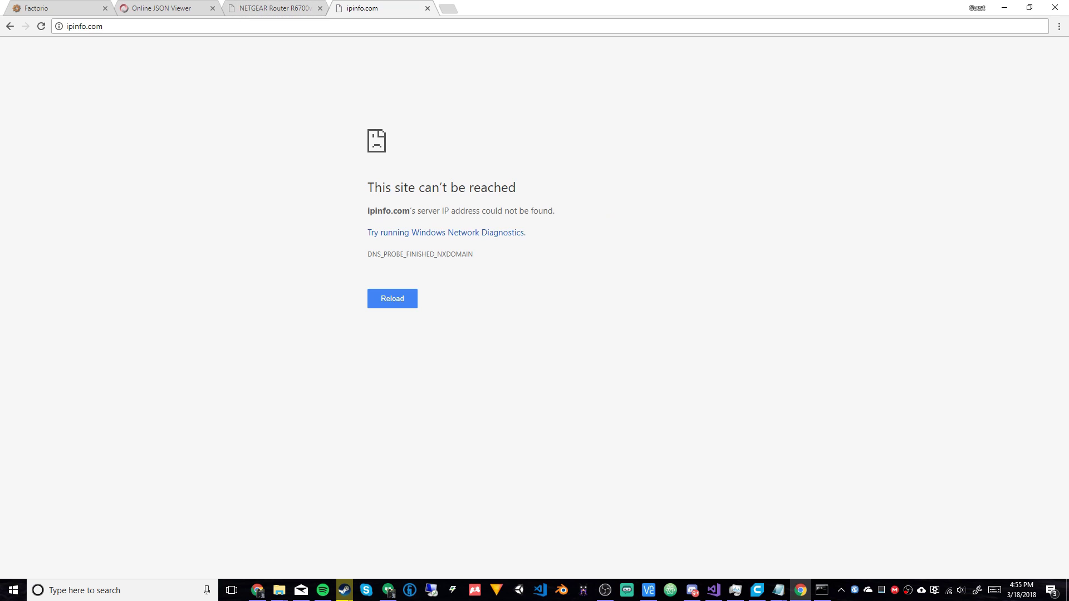
key("BackSpace")
key("BackSpace")
key("BackSpace")
type("io")
key("Return")
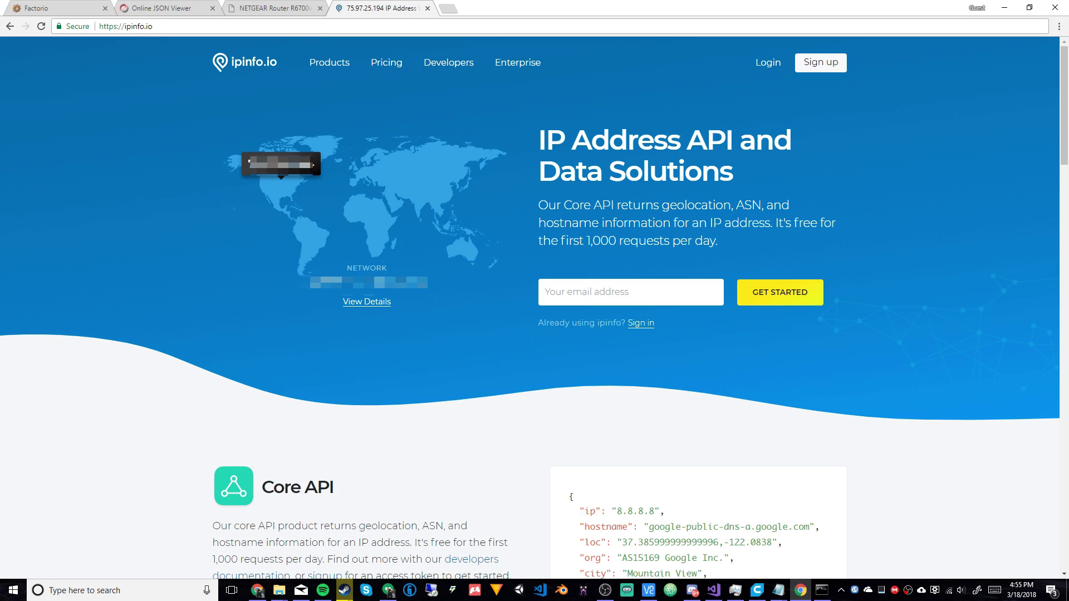
Copy the public IP address from the map tooltip, then bring Steam's library forward.
double_click(281, 162)
double_click(281, 162)
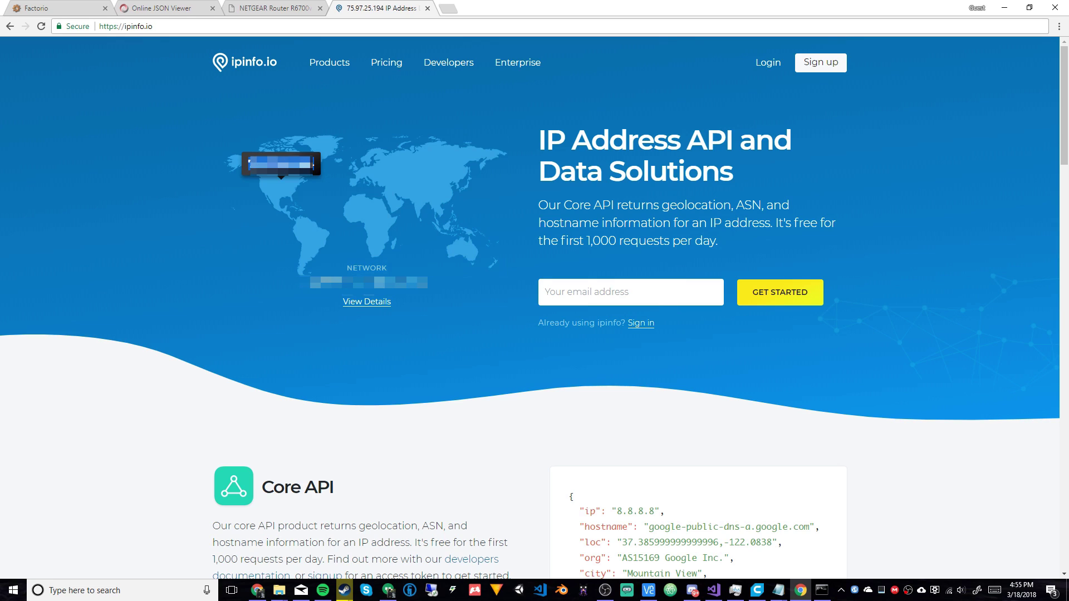
right_click(306, 165)
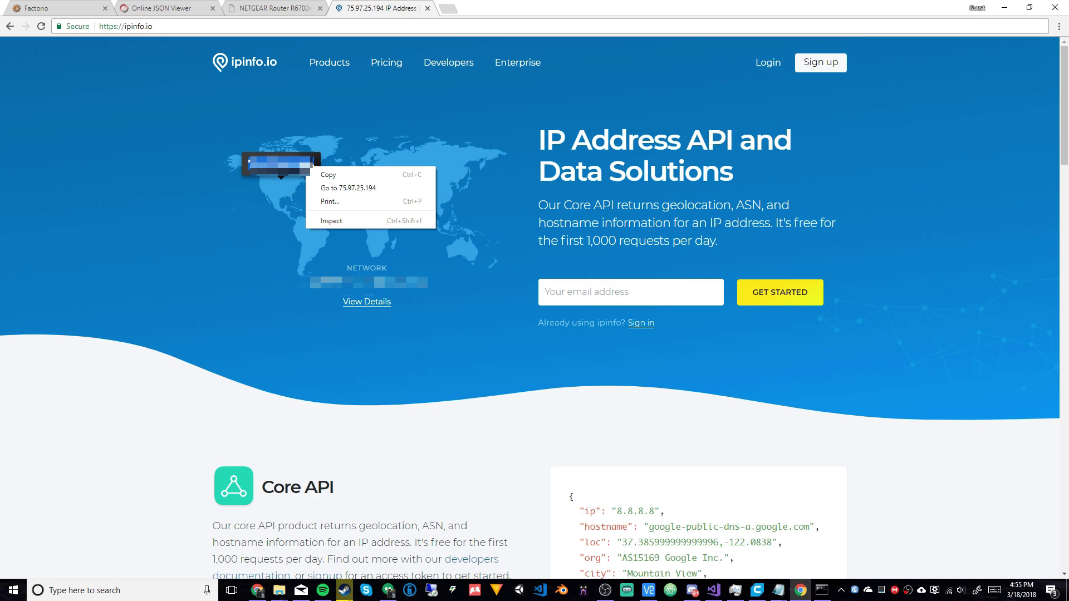
left_click(328, 174)
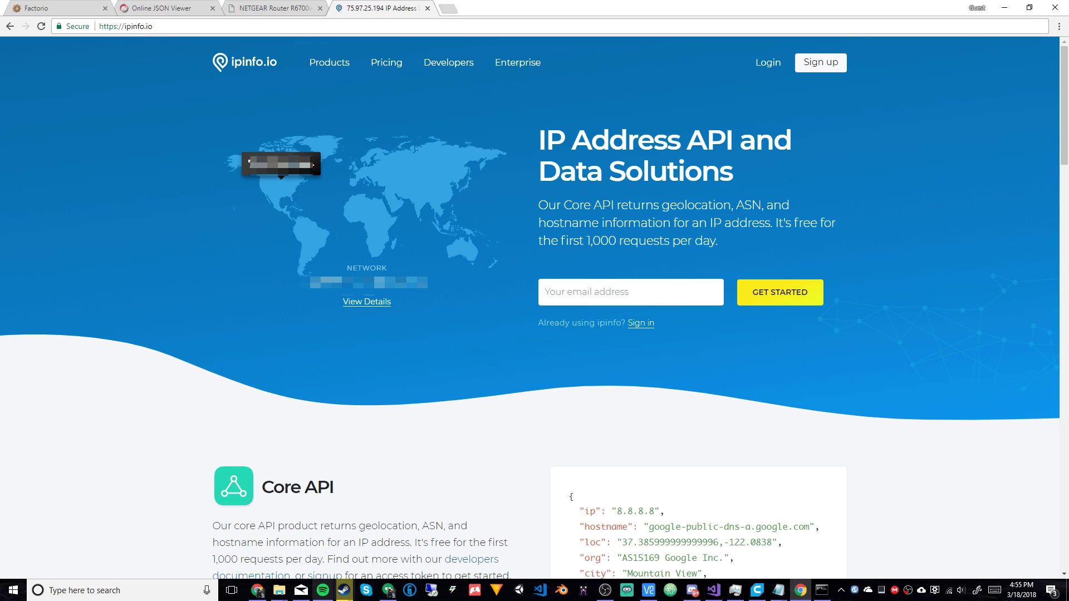
mouse_move(344, 589)
left_click(384, 534)
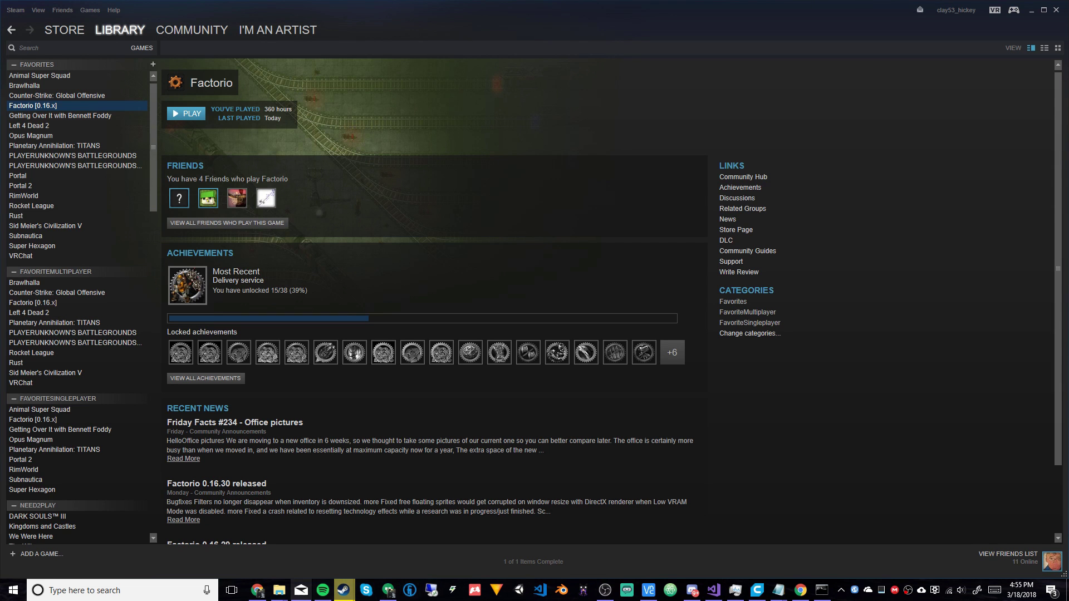
Try launching Factorio from Steam and dismiss the already-running error.
mouse_move(279, 590)
left_click(338, 546)
right_click(822, 590)
left_click(822, 590)
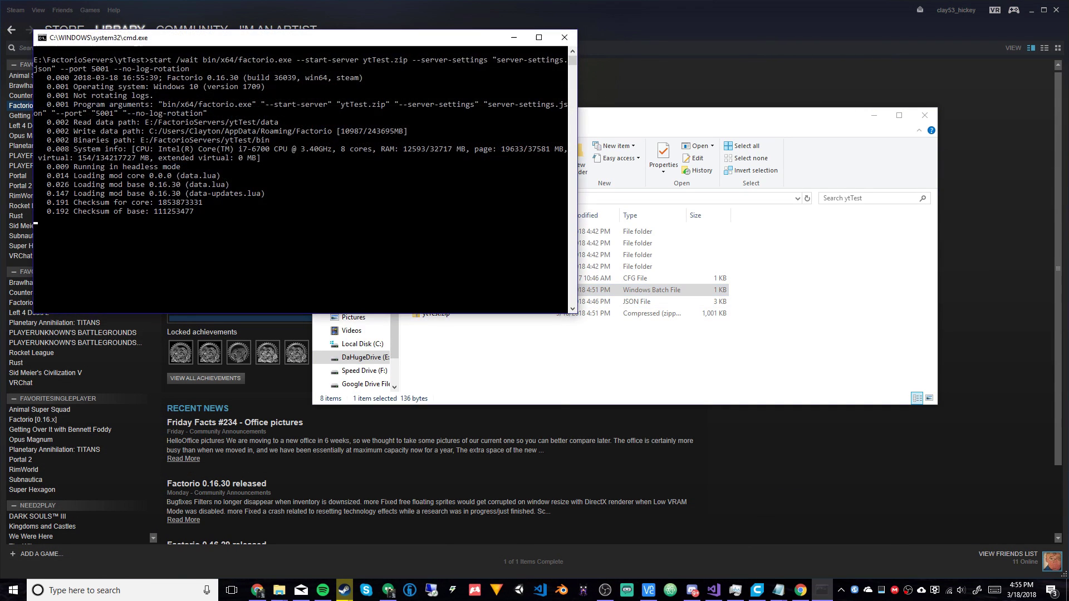
left_click(344, 590)
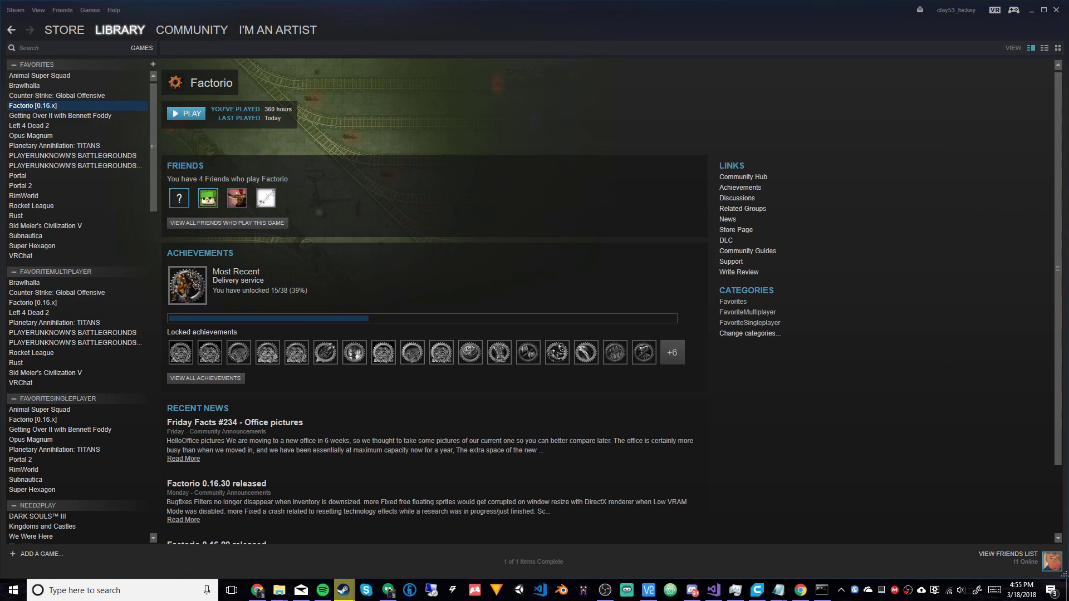
left_click(186, 113)
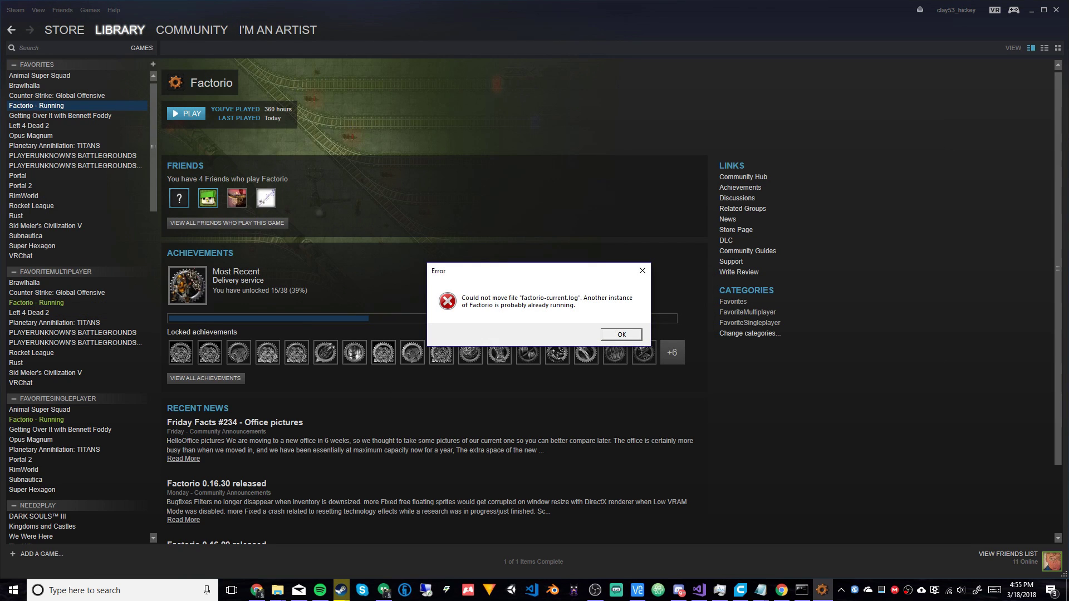
left_click(621, 334)
Stop the dedicated server in its console with Ctrl+C and confirm with Y.
key("alt+Tab")
left_click(338, 256)
key("ctrl+c")
key("ctrl+c")
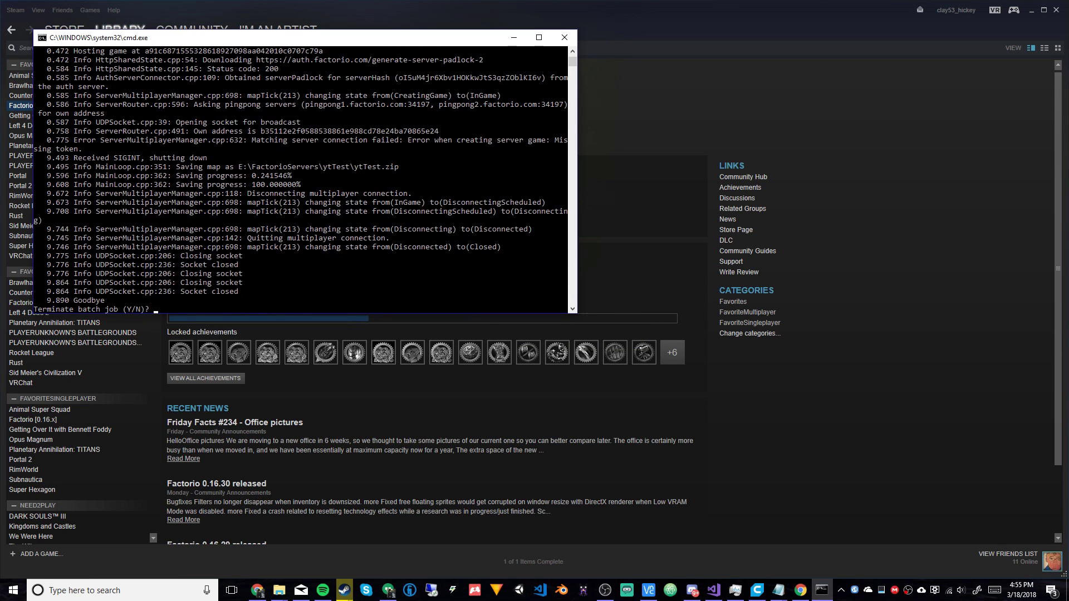
type("y")
key("Return")
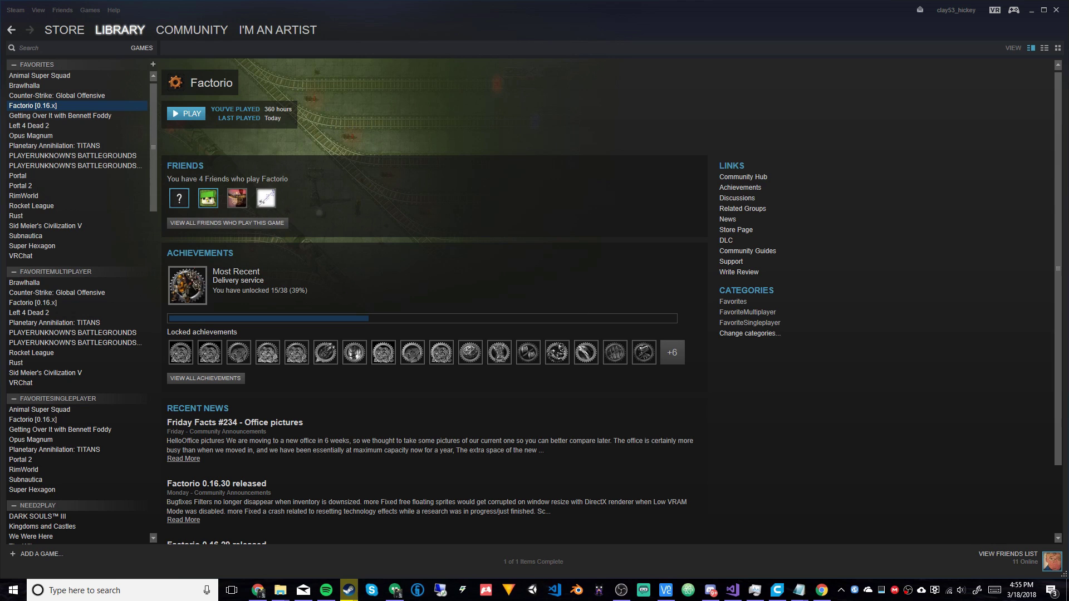
Rerun server.bat from the ytTest folder and return to Factorio.
key("super")
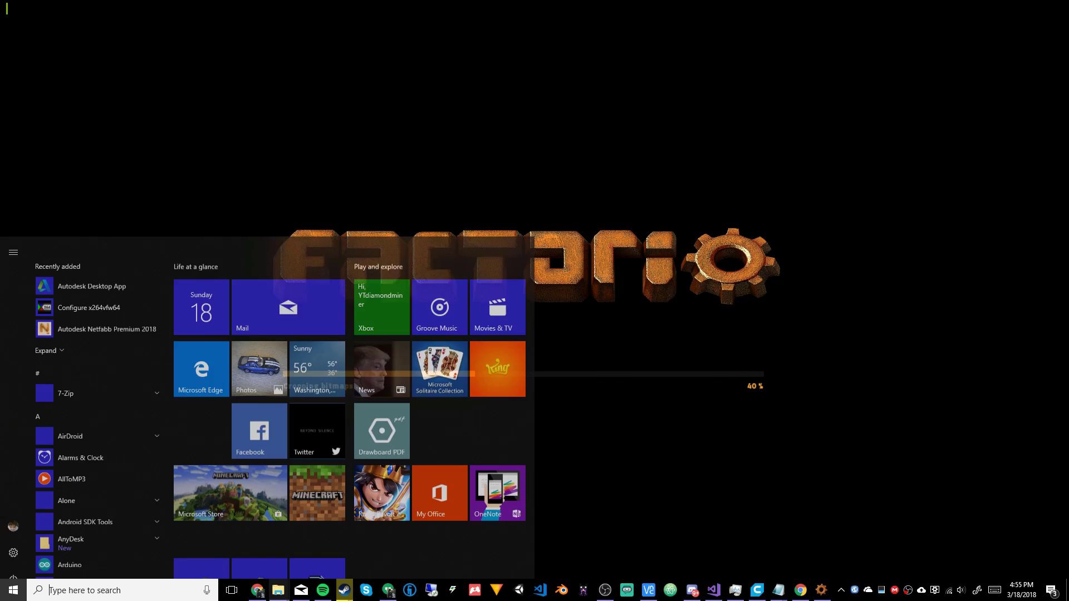
mouse_move(278, 590)
left_click(340, 542)
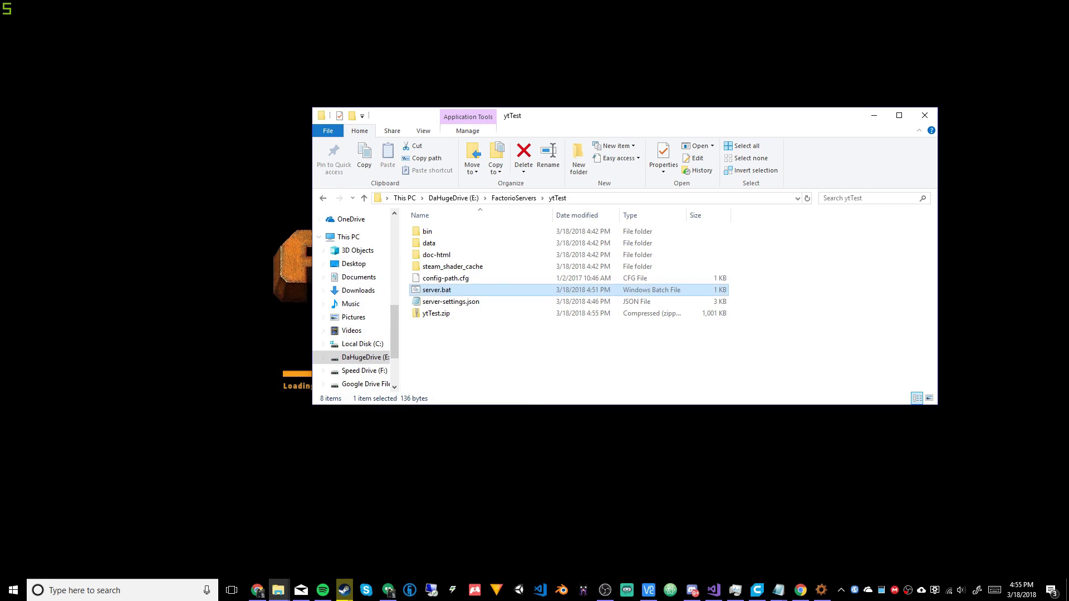
key("Return")
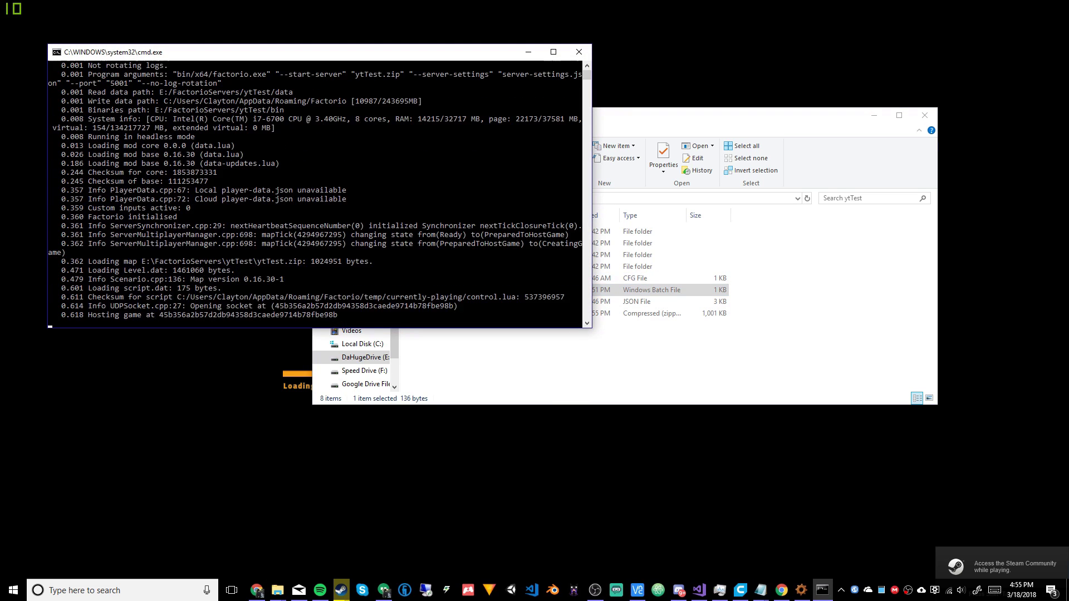
key("alt+Tab")
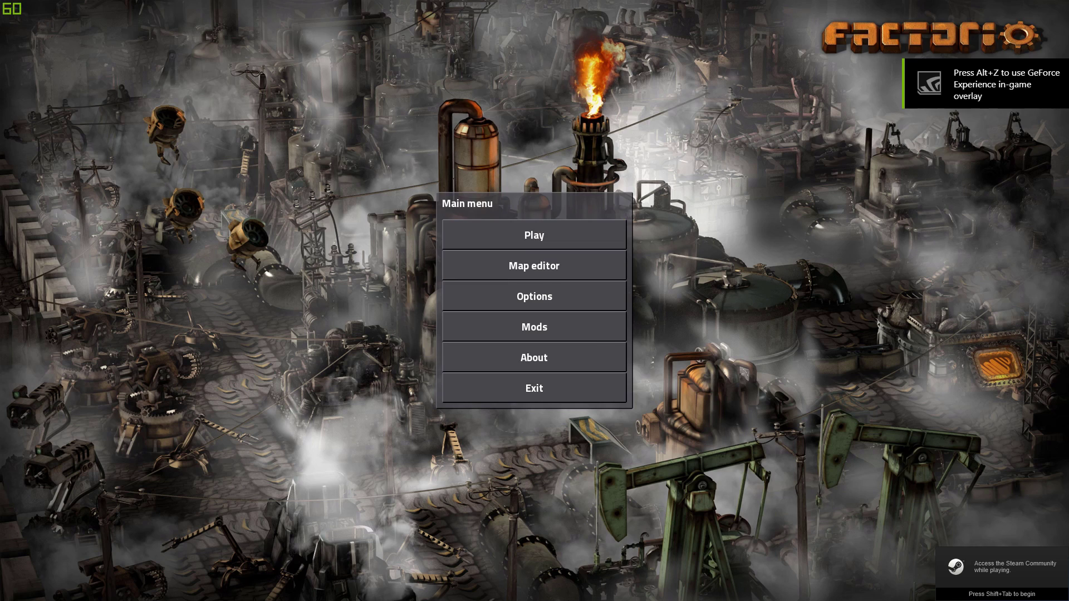
Go to Multiplayer's Connect to server form and clear the prefilled address.
left_click(534, 235)
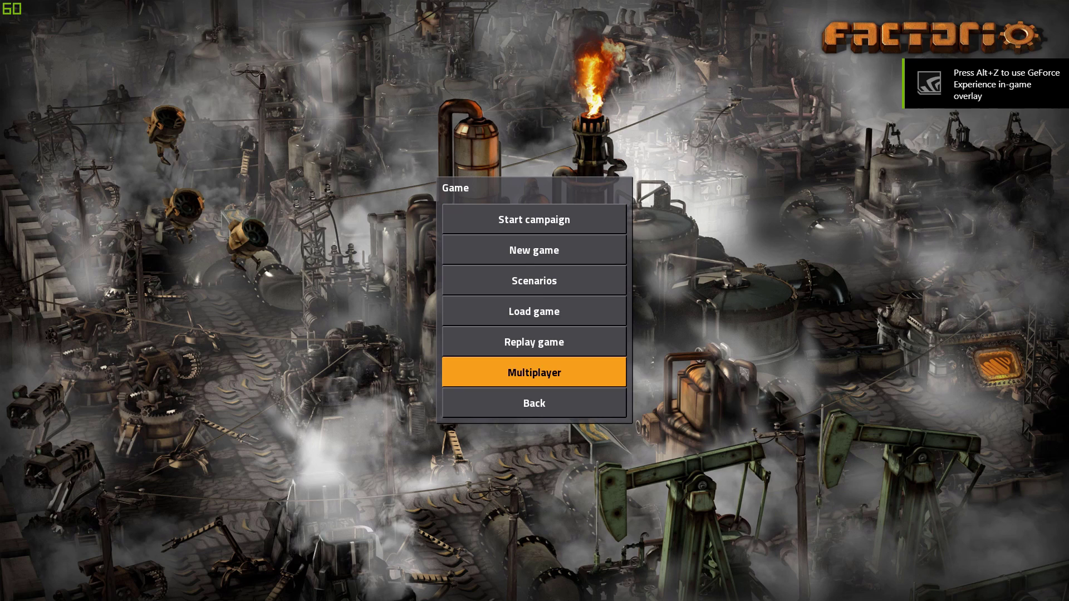
left_click(534, 403)
left_click(534, 233)
left_click(534, 373)
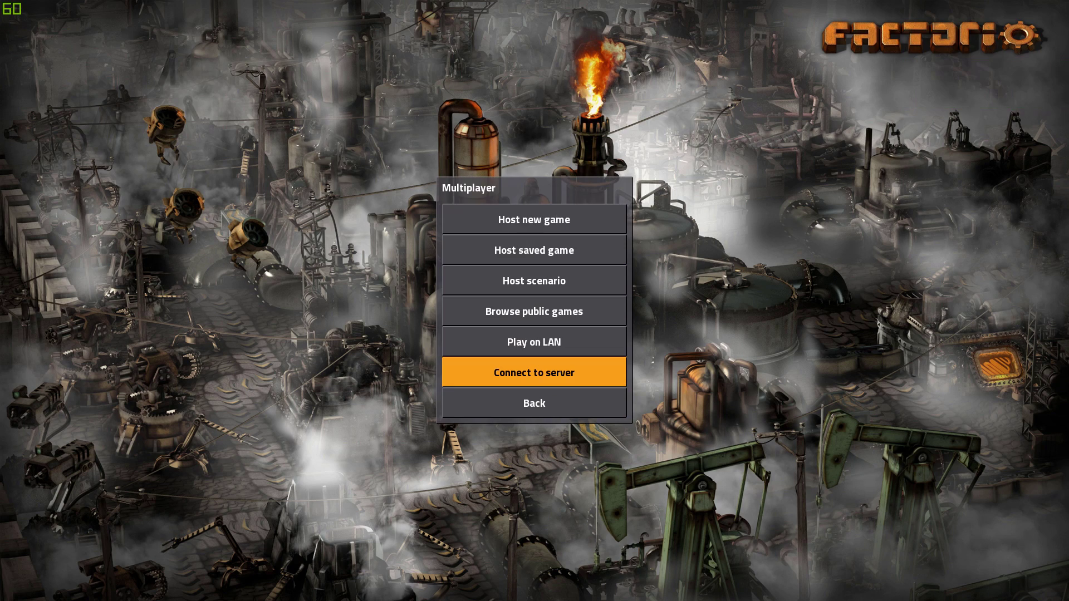
left_click(534, 372)
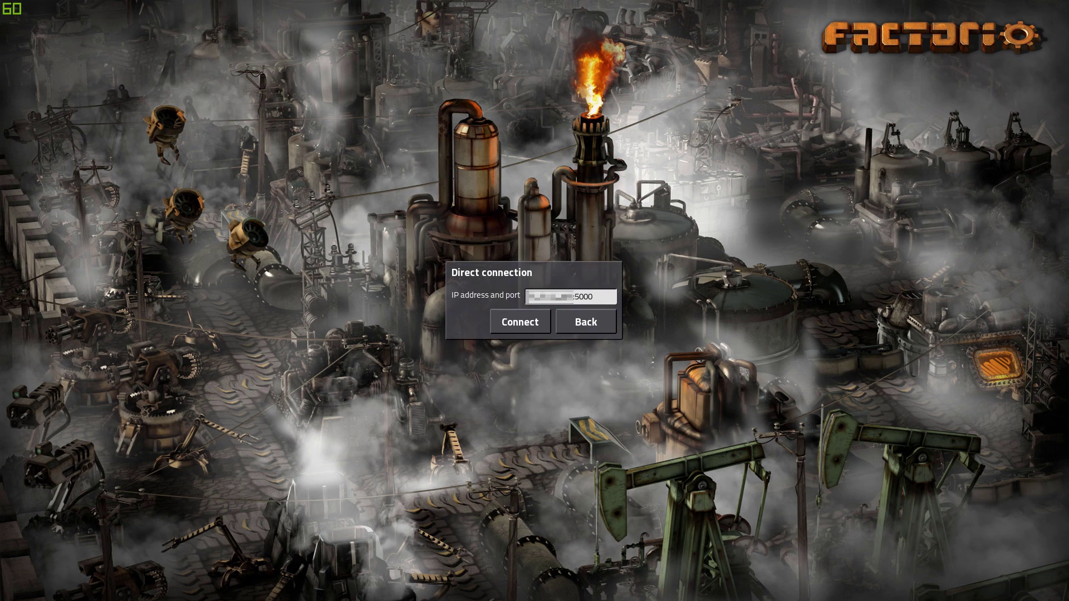
key("BackSpace")
key("BackSpace")
key("BackSpace")
key("BackSpace")
key("BackSpace")
key("BackSpace")
key("BackSpace")
key("BackSpace")
key("BackSpace")
key("BackSpace")
key("BackSpace")
key("BackSpace")
key("BackSpace")
key("BackSpace")
key("BackSpace")
key("BackSpace")
key("BackSpace")
key("BackSpace")
Enter the copied public IP with port :5001 and connect.
key("super")
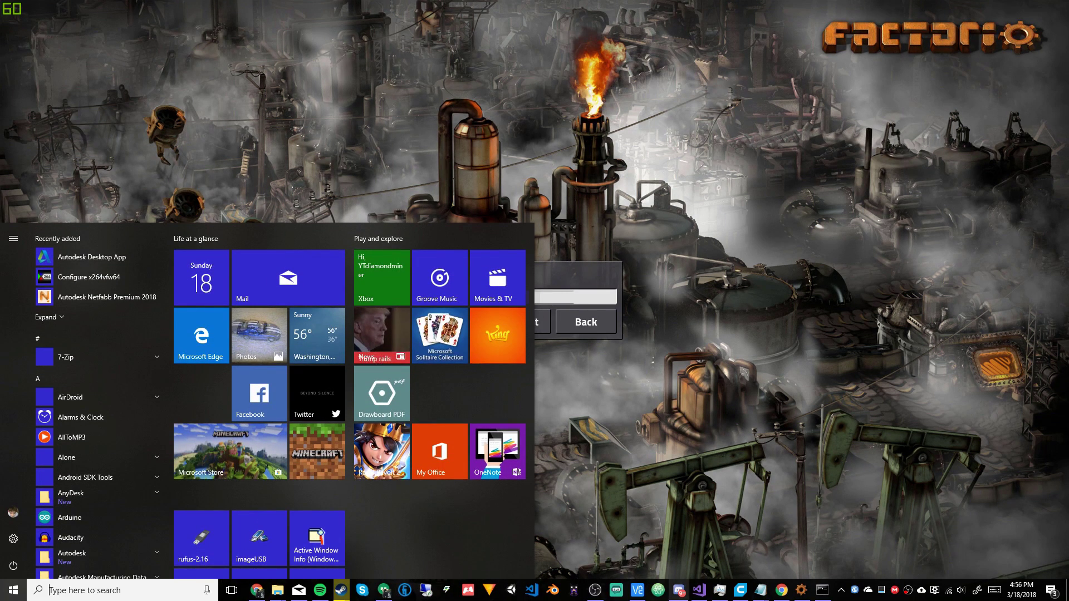
key("Escape")
key("ctrl+v")
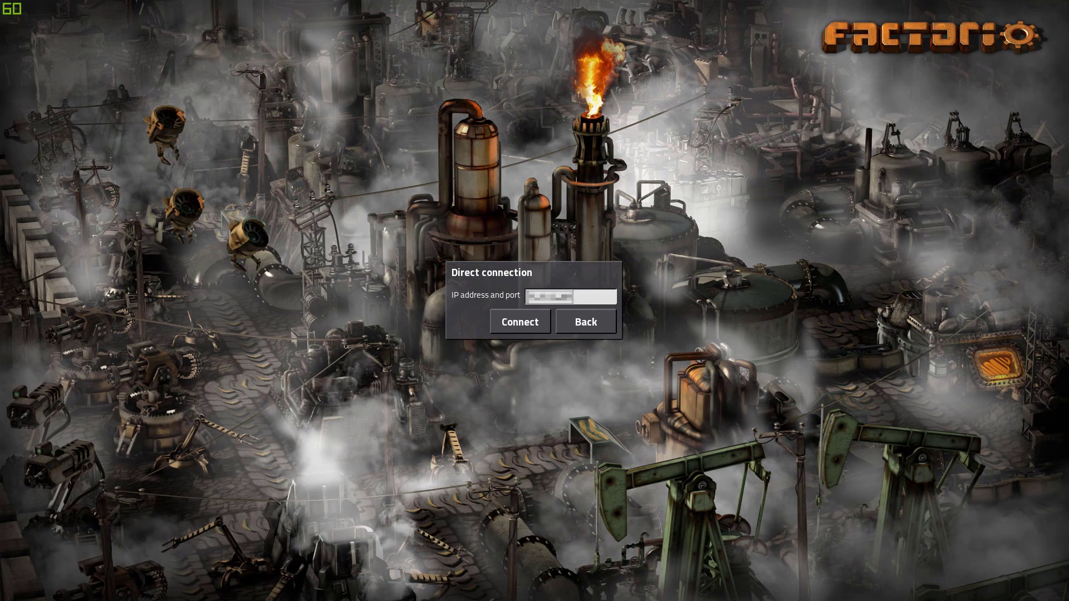
type(":50012")
key("BackSpace")
key("Return")
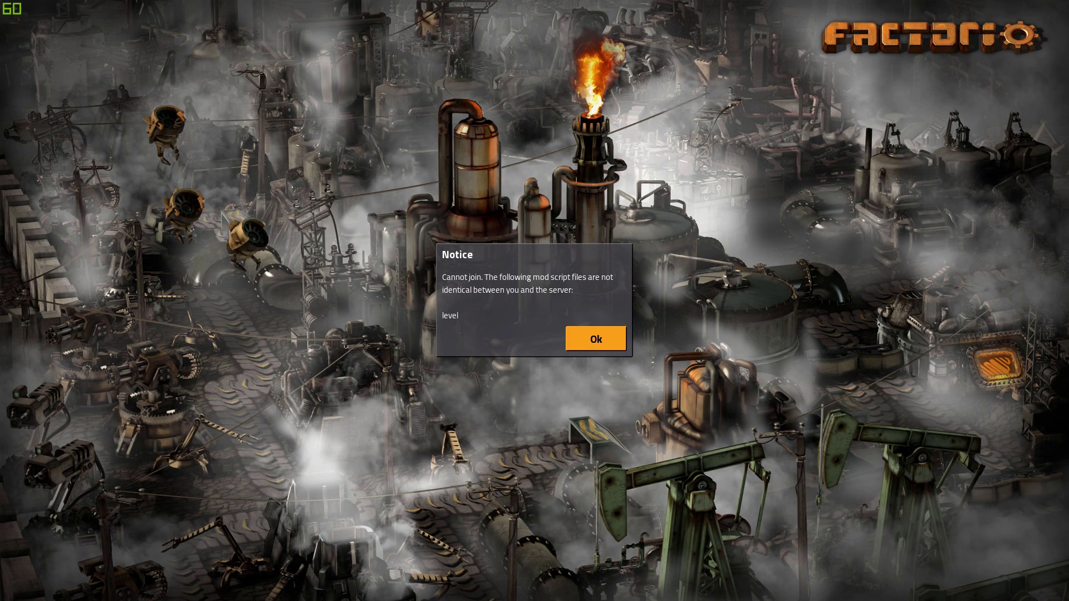
Close the server console, rerun server.bat, and reopen Factorio's Connect to server form.
key("alt+Tab")
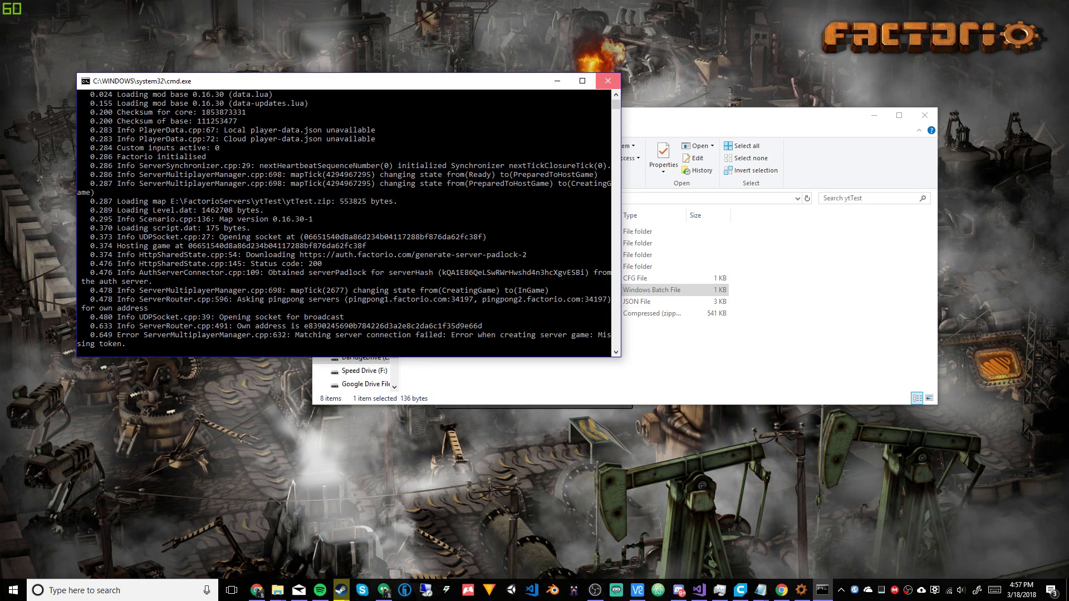
left_click(608, 81)
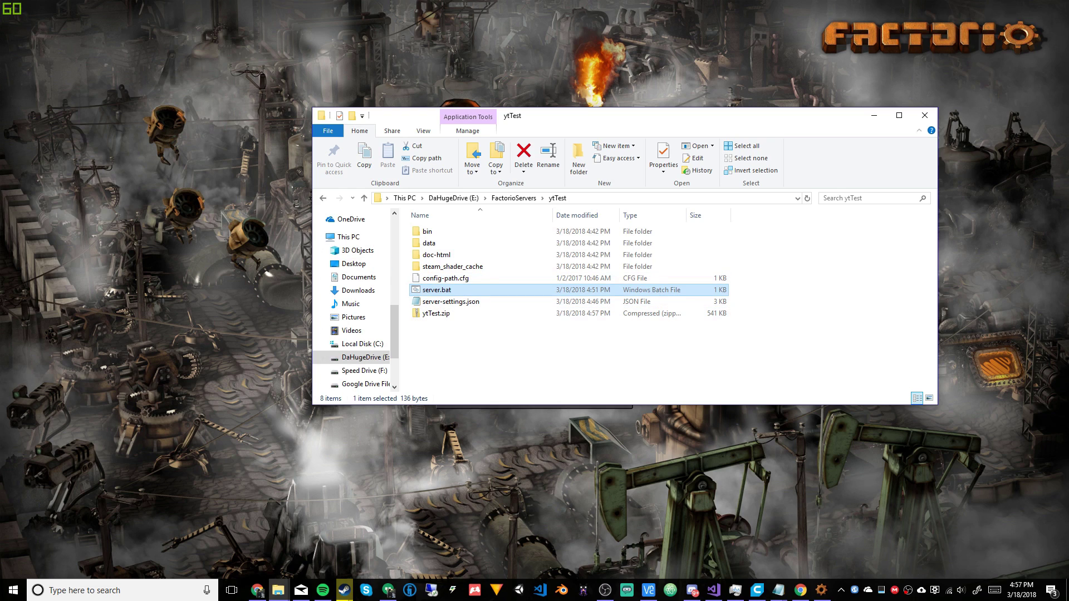
key("Return")
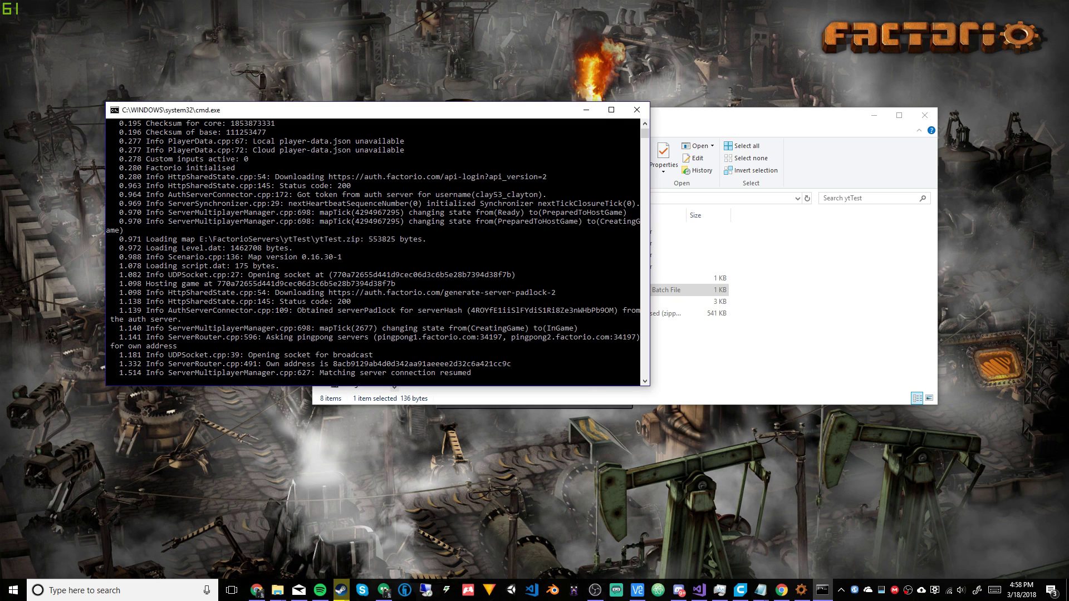
key("alt+Tab")
left_click(534, 233)
left_click(535, 372)
left_click(535, 370)
Connect to the ytTest server, close the tips window, and walk around with WASD.
left_click(518, 320)
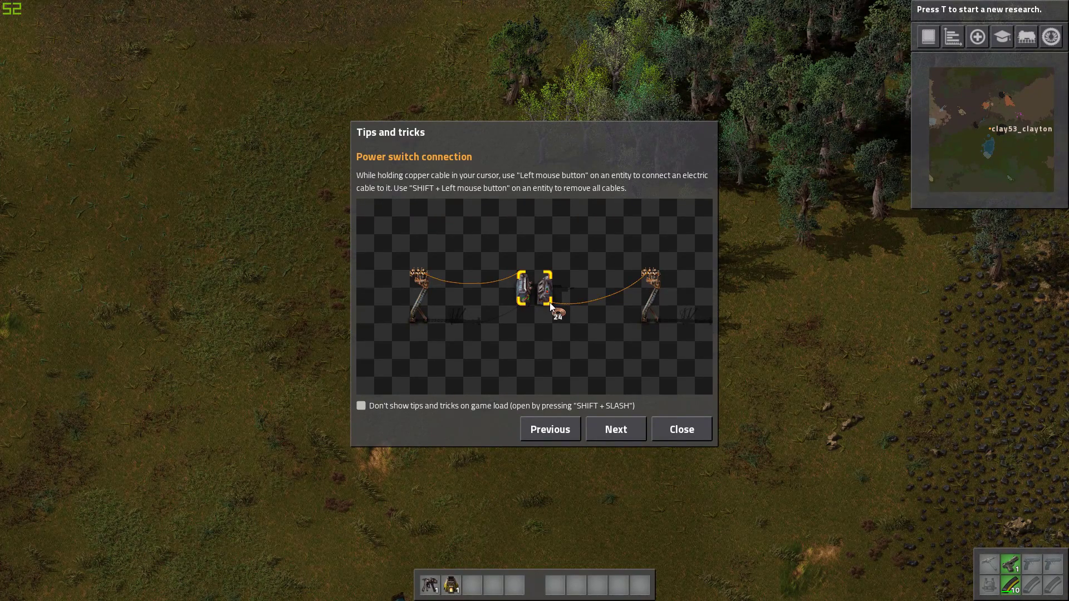
left_click(681, 429)
key("w")
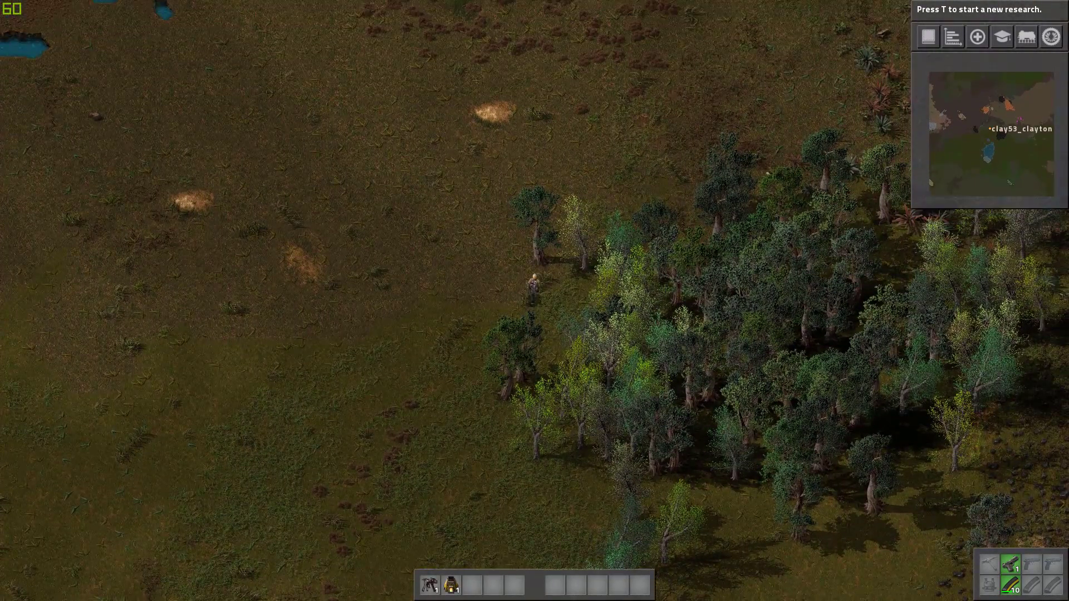
key("a")
key("s")
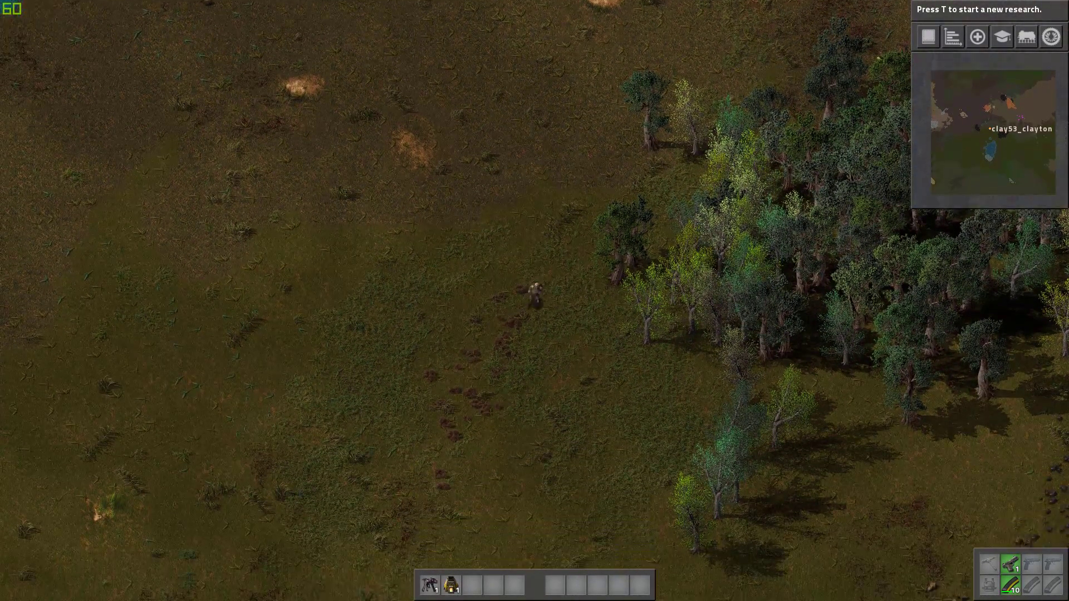
key("d")
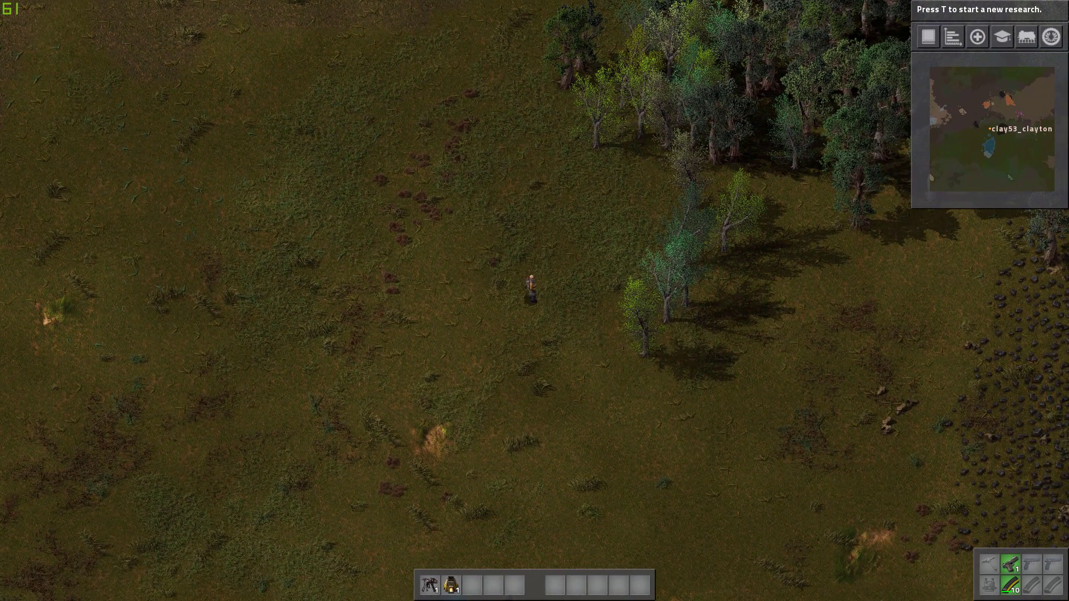
key("w")
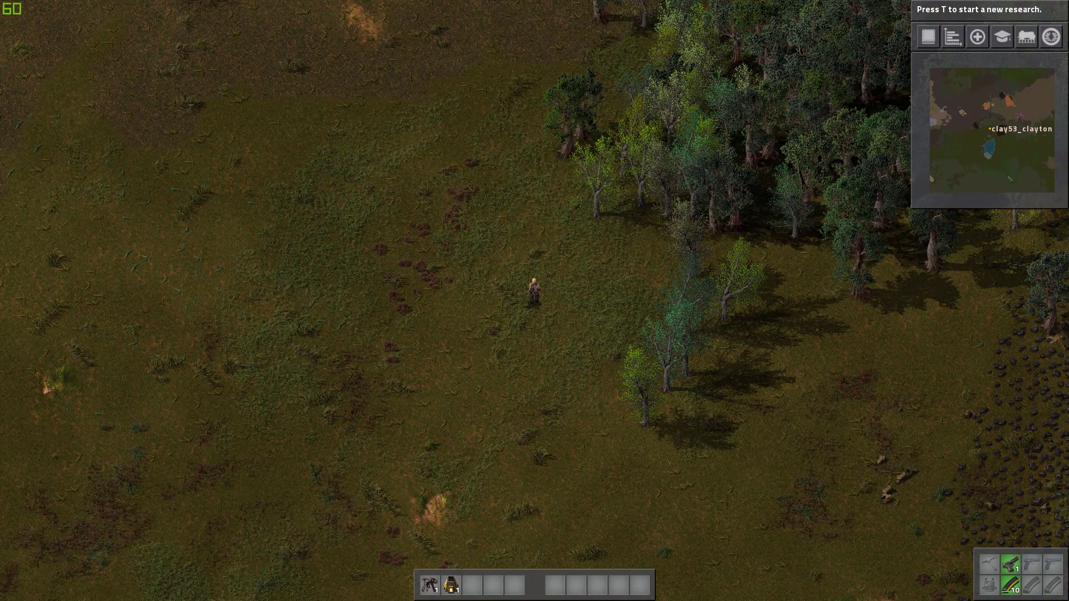
Quit the game to the main menu and check the server console log.
key("Escape")
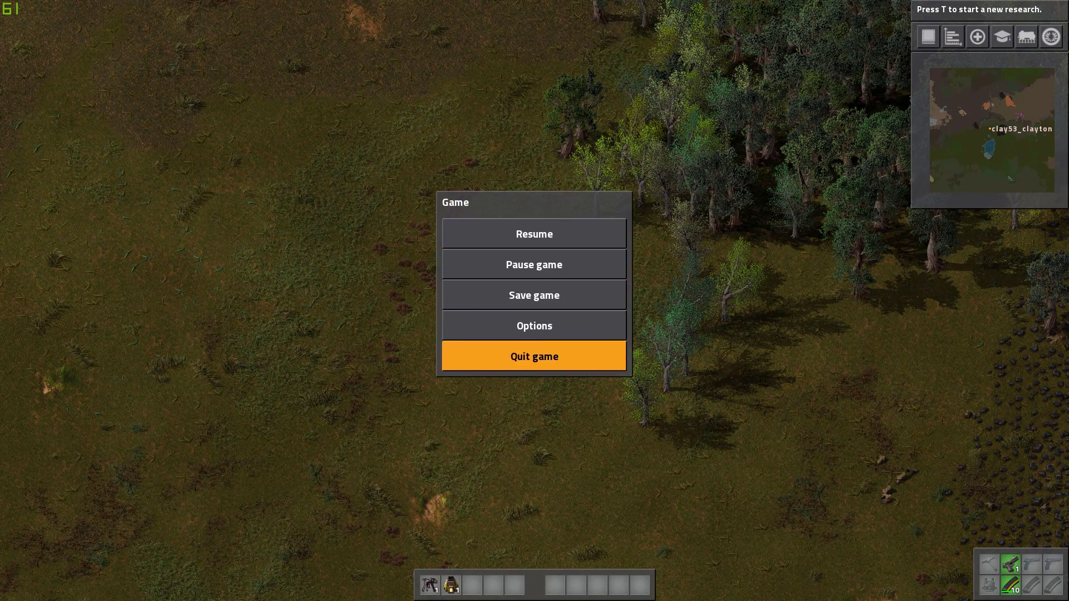
left_click(533, 356)
key("super")
left_click(822, 590)
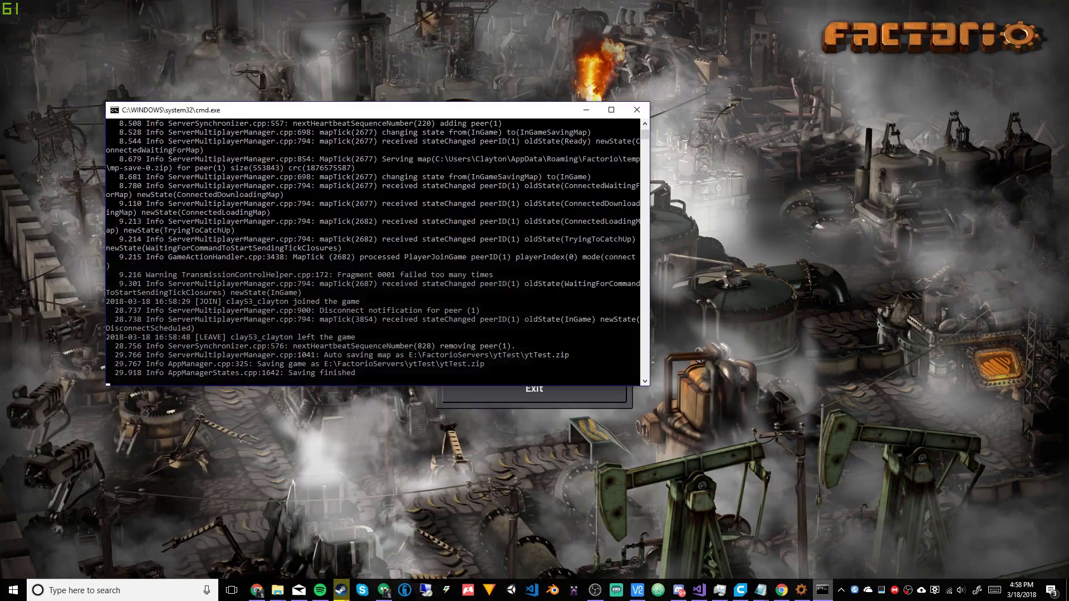